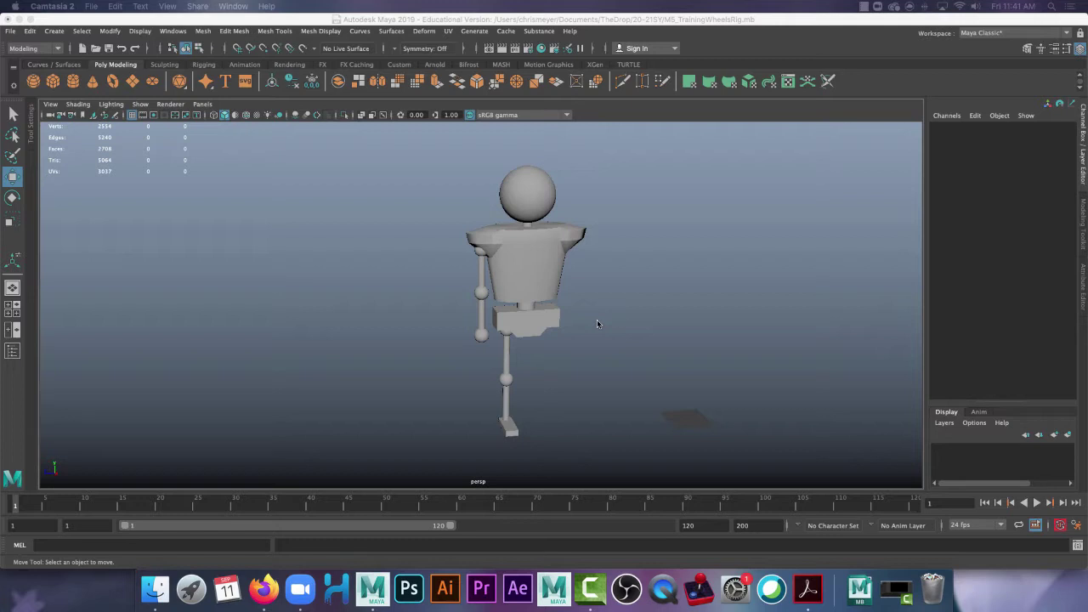
Open the scene Henry_Rig_v4_3_REF.ma and close the Hypershade window.
{"action": "left_click", "coordinate": [10, 32]}
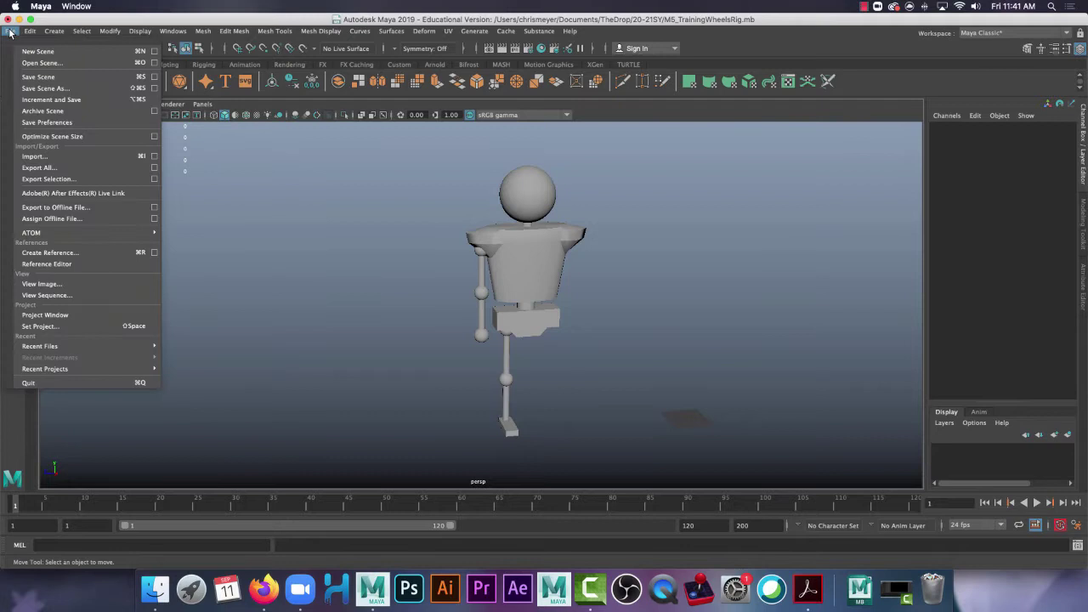
{"action": "left_click", "coordinate": [47, 63]}
{"action": "double_click", "coordinate": [241, 194]}
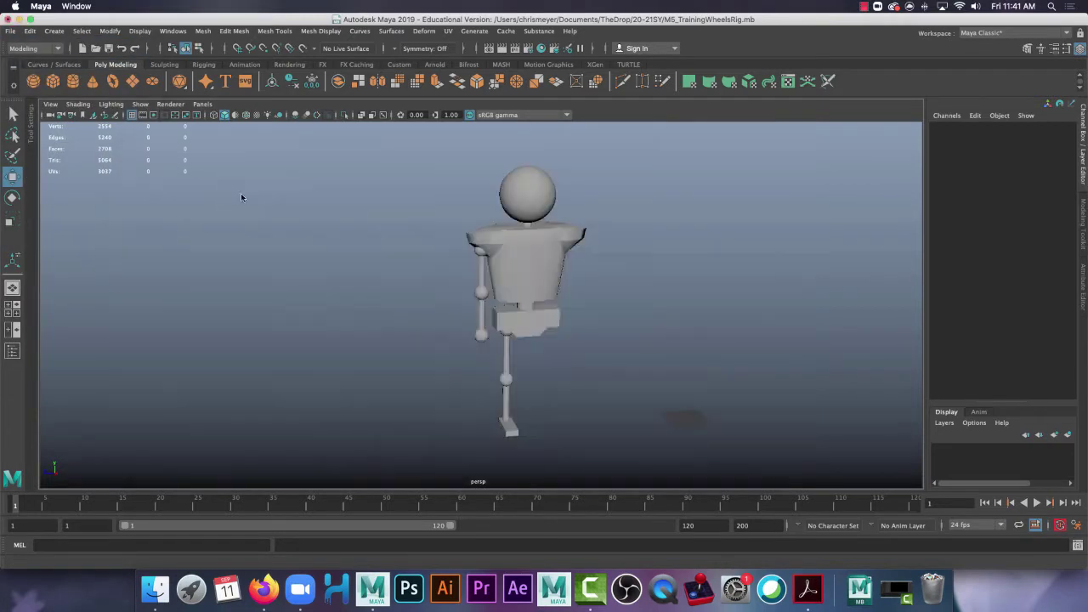
{"action": "left_click", "coordinate": [557, 301]}
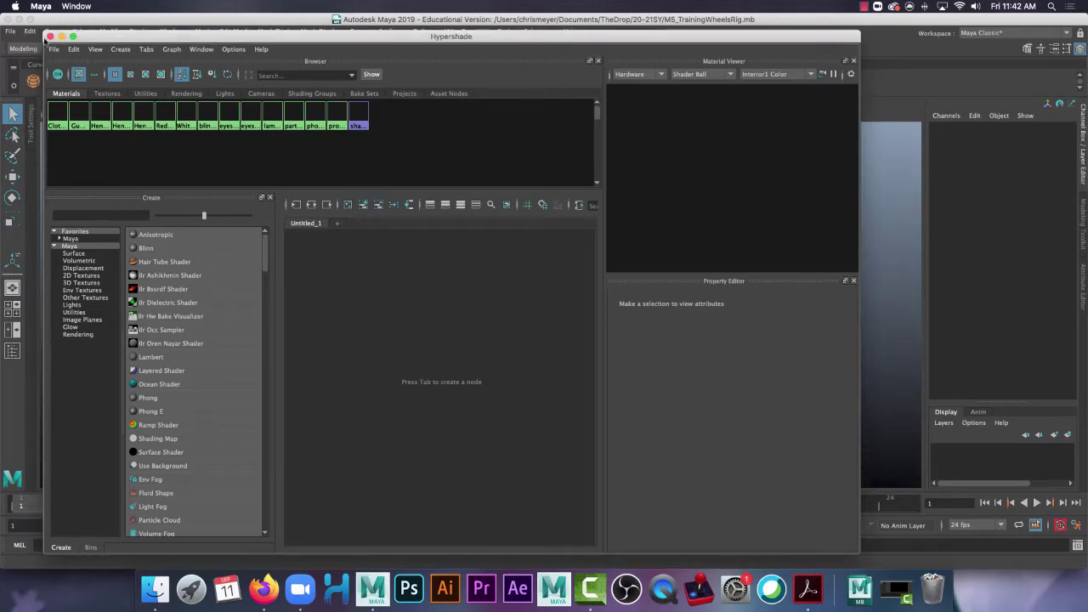
{"action": "left_click", "coordinate": [50, 37]}
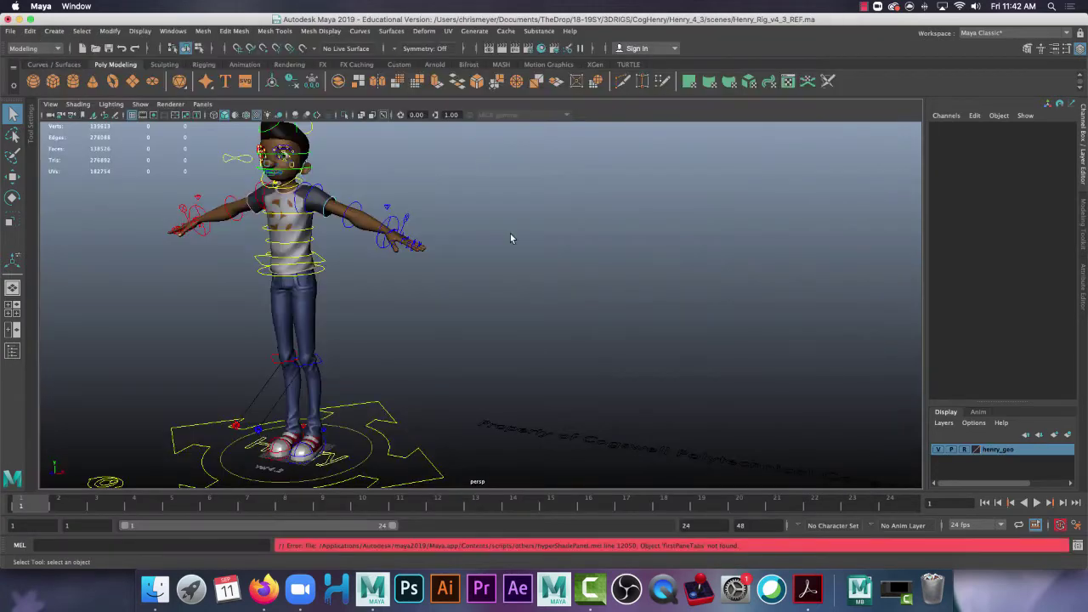
Examine the character rig, its control curves and the ownership text on the ground from several angles.
{"action": "left_click_drag", "start_coordinate": [481, 305], "coordinate": [779, 347], "text": "alt"}
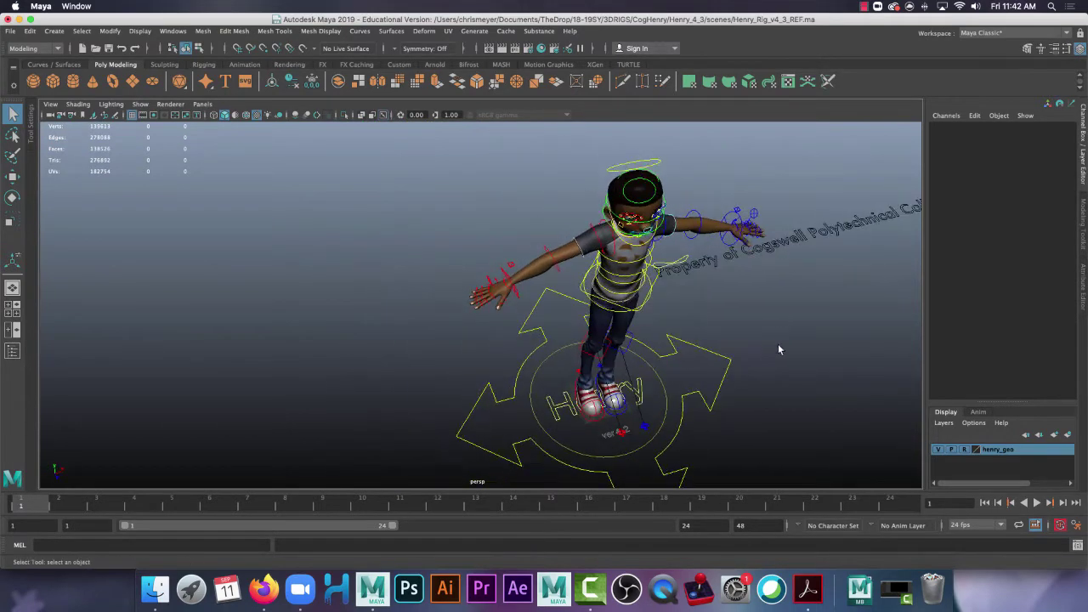
{"action": "middle_click_drag", "start_coordinate": [780, 348], "coordinate": [417, 372], "text": "alt"}
{"action": "scroll", "coordinate": [474, 298], "scroll_direction": "up", "scroll_amount": 5}
{"action": "left_click_drag", "start_coordinate": [669, 330], "coordinate": [649, 330], "text": "alt"}
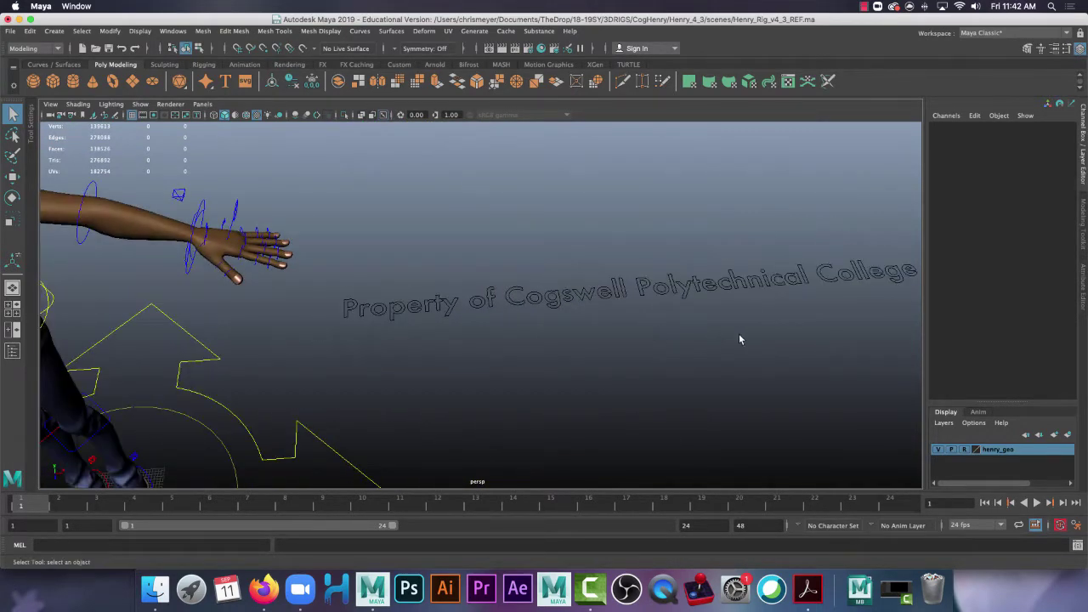
{"action": "middle_click_drag", "start_coordinate": [738, 333], "coordinate": [536, 343], "text": "alt"}
{"action": "right_click_drag", "start_coordinate": [535, 343], "coordinate": [711, 364], "text": "alt"}
{"action": "middle_click_drag", "start_coordinate": [711, 365], "coordinate": [473, 365], "text": "alt"}
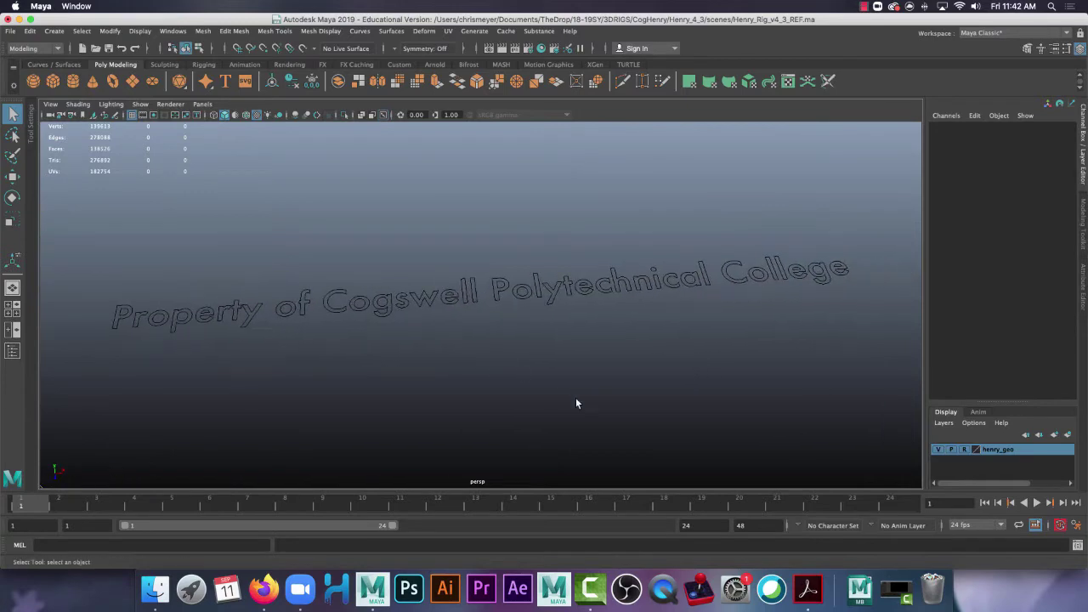
{"action": "scroll", "coordinate": [586, 377], "scroll_direction": "down", "scroll_amount": 10}
{"action": "left_click_drag", "start_coordinate": [355, 270], "coordinate": [355, 223], "text": "alt"}
{"action": "middle_click_drag", "start_coordinate": [309, 324], "coordinate": [500, 250], "text": "alt"}
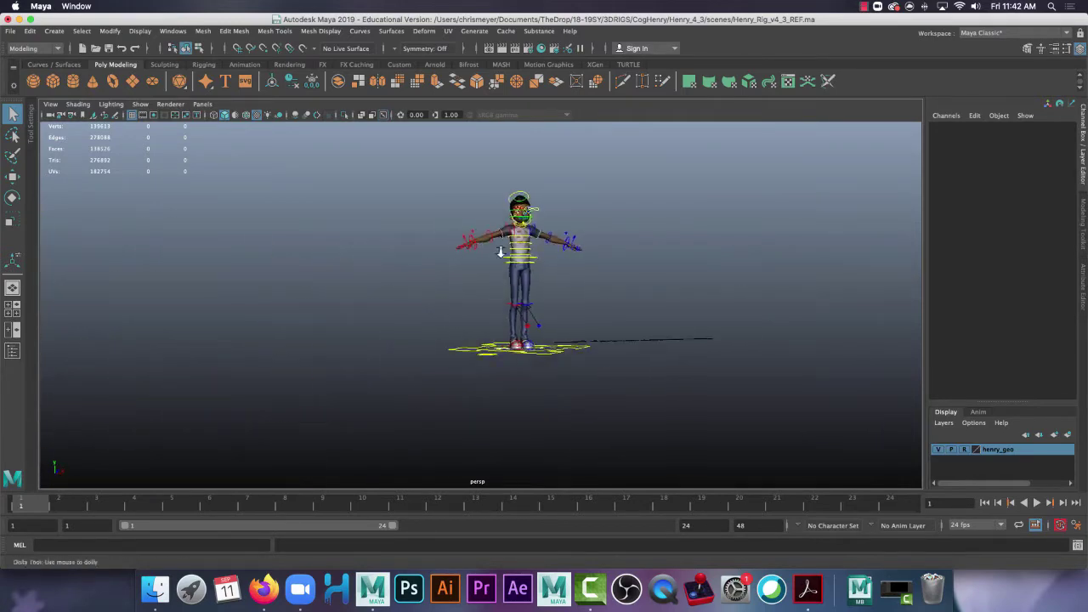
{"action": "right_click_drag", "start_coordinate": [500, 250], "coordinate": [722, 250], "text": "alt"}
{"action": "middle_click_drag", "start_coordinate": [807, 253], "coordinate": [660, 295], "text": "alt"}
{"action": "left_click_drag", "start_coordinate": [749, 322], "coordinate": [669, 340], "text": "alt"}
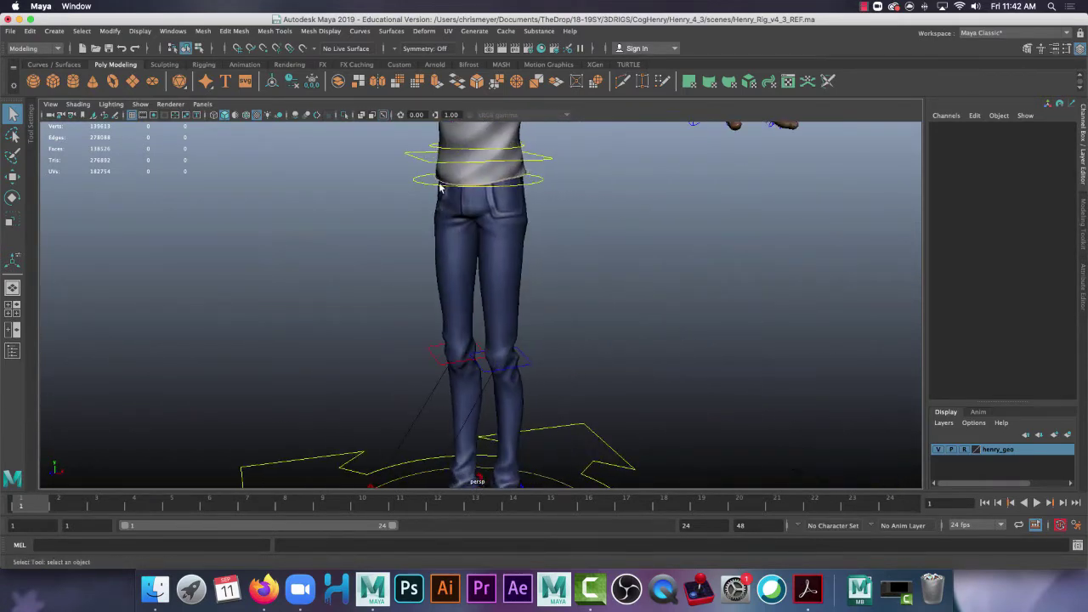
{"action": "left_click_drag", "start_coordinate": [566, 187], "coordinate": [532, 356], "text": "alt"}
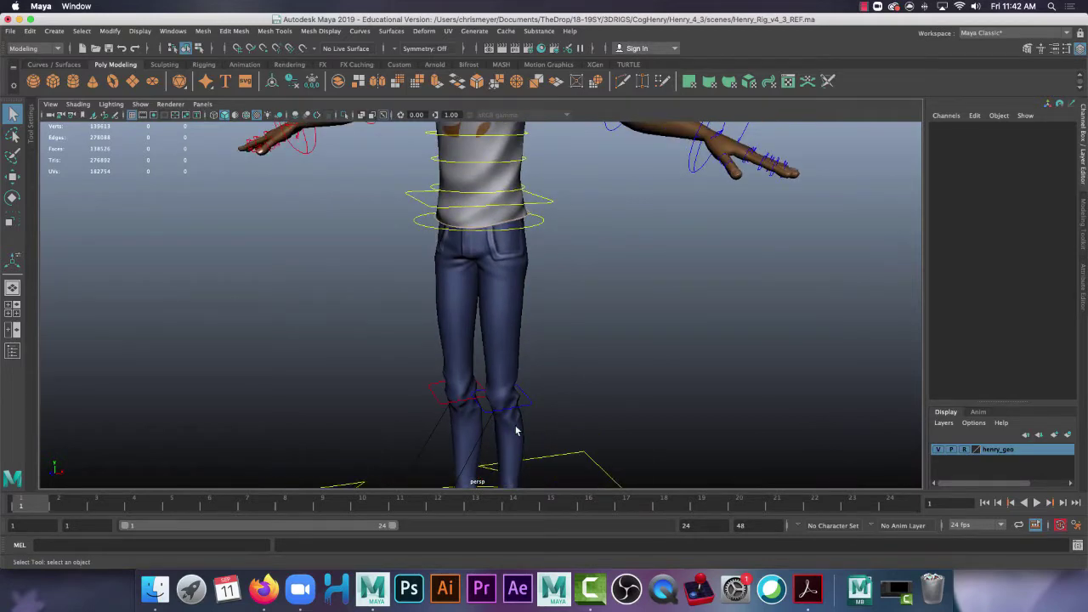
{"action": "middle_click_drag", "start_coordinate": [575, 324], "coordinate": [584, 398], "text": "alt"}
{"action": "left_click_drag", "start_coordinate": [435, 256], "coordinate": [523, 257], "text": "alt"}
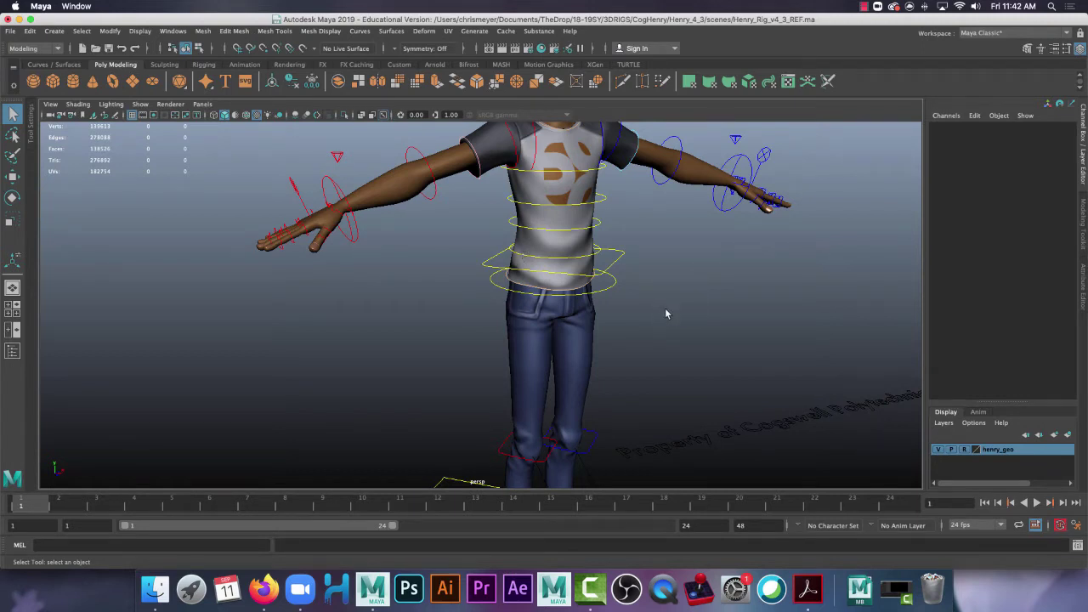
Move the left foot IK control outward to about 25.9 in Translate X.
{"action": "left_click_drag", "start_coordinate": [680, 355], "coordinate": [440, 419], "text": "alt"}
{"action": "left_click", "coordinate": [453, 417]}
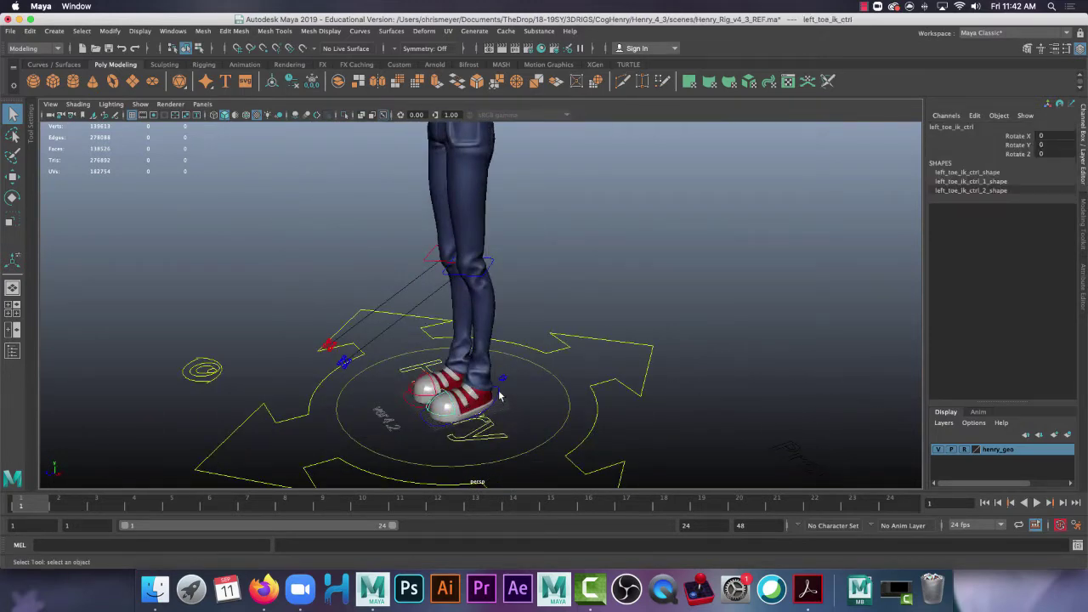
{"action": "left_click", "coordinate": [499, 396]}
{"action": "left_click_drag", "start_coordinate": [522, 428], "coordinate": [479, 422], "text": "alt"}
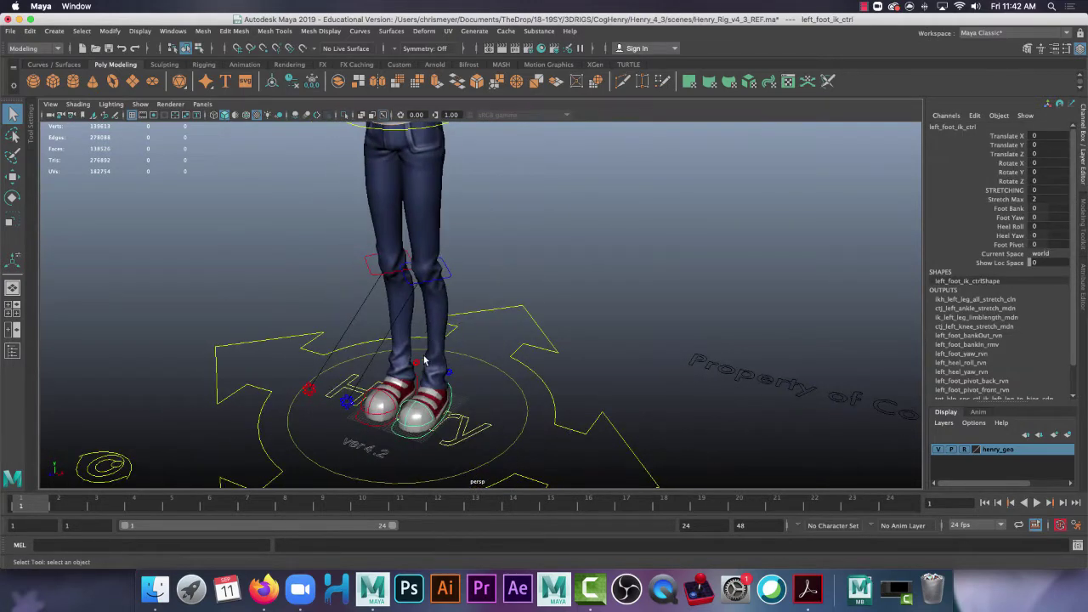
{"action": "left_click", "coordinate": [459, 399]}
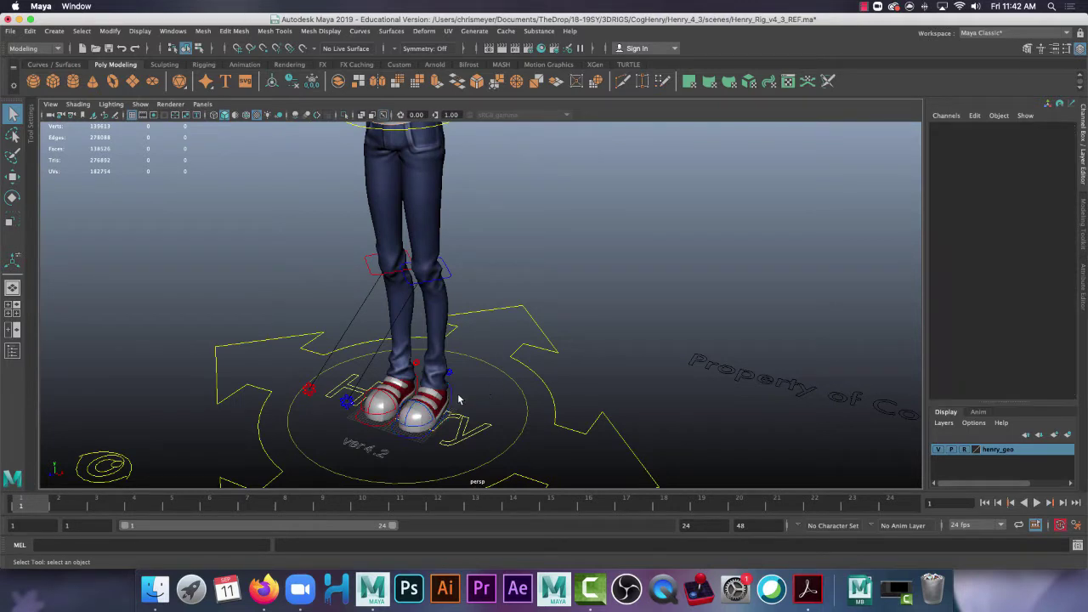
{"action": "left_click", "coordinate": [455, 401]}
{"action": "key", "text": "w"}
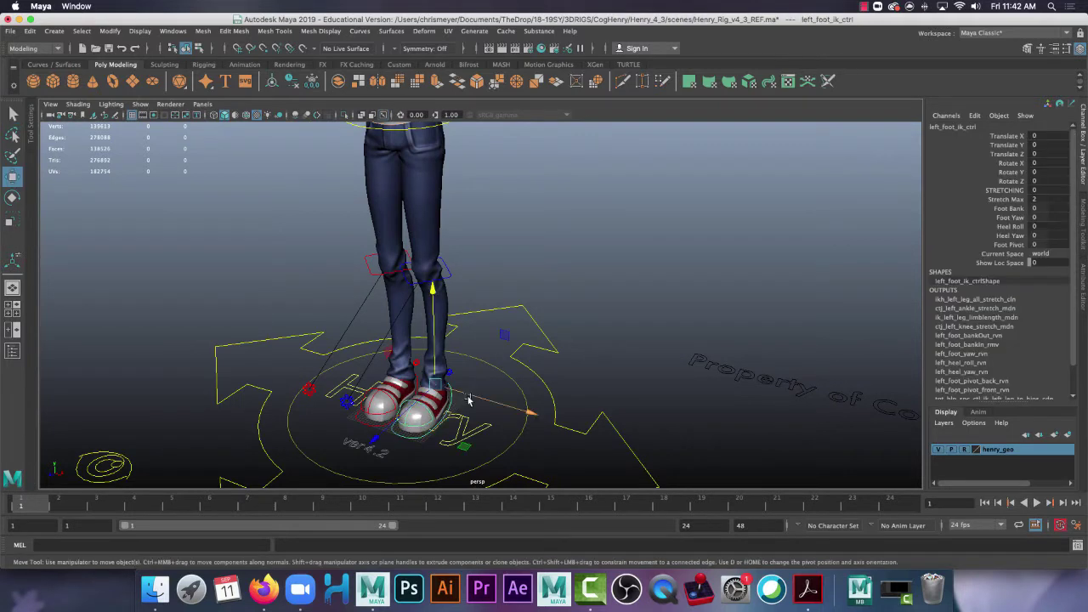
{"action": "left_click_drag", "start_coordinate": [489, 408], "coordinate": [557, 432]}
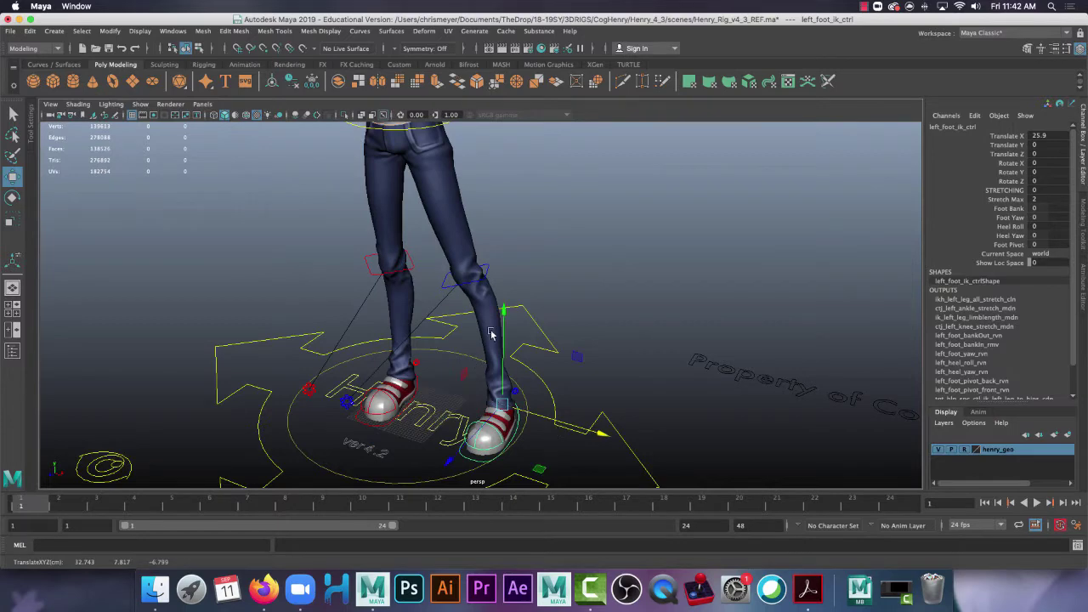
Examine the spread left leg from the side and look at the right knee control's attributes.
{"action": "left_click_drag", "start_coordinate": [606, 365], "coordinate": [497, 342], "text": "alt"}
{"action": "left_click_drag", "start_coordinate": [537, 400], "coordinate": [488, 442], "text": "alt"}
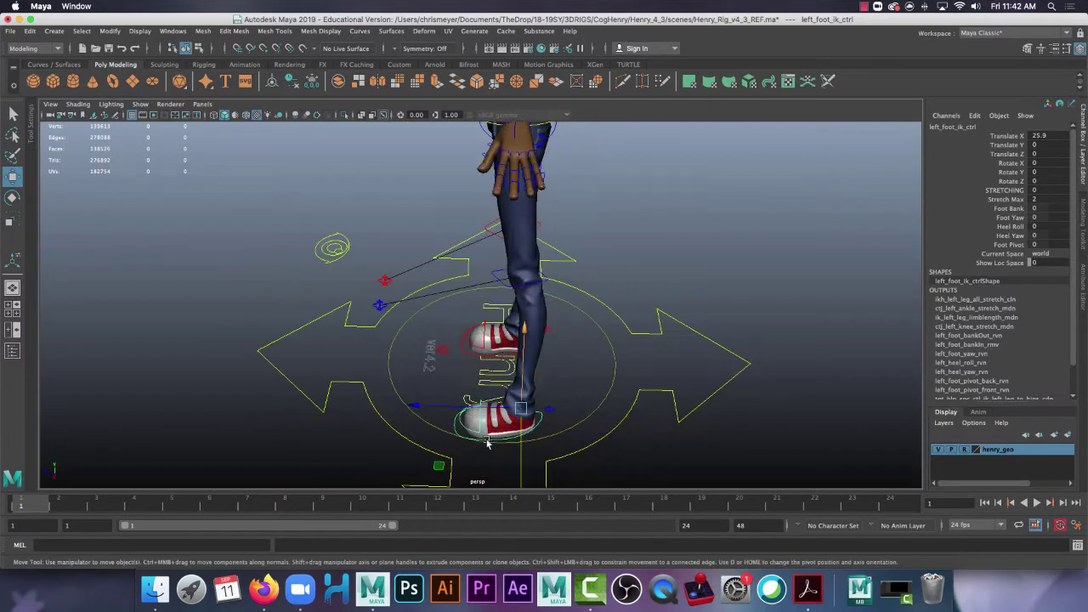
{"action": "left_click", "coordinate": [498, 421]}
{"action": "left_click", "coordinate": [523, 217]}
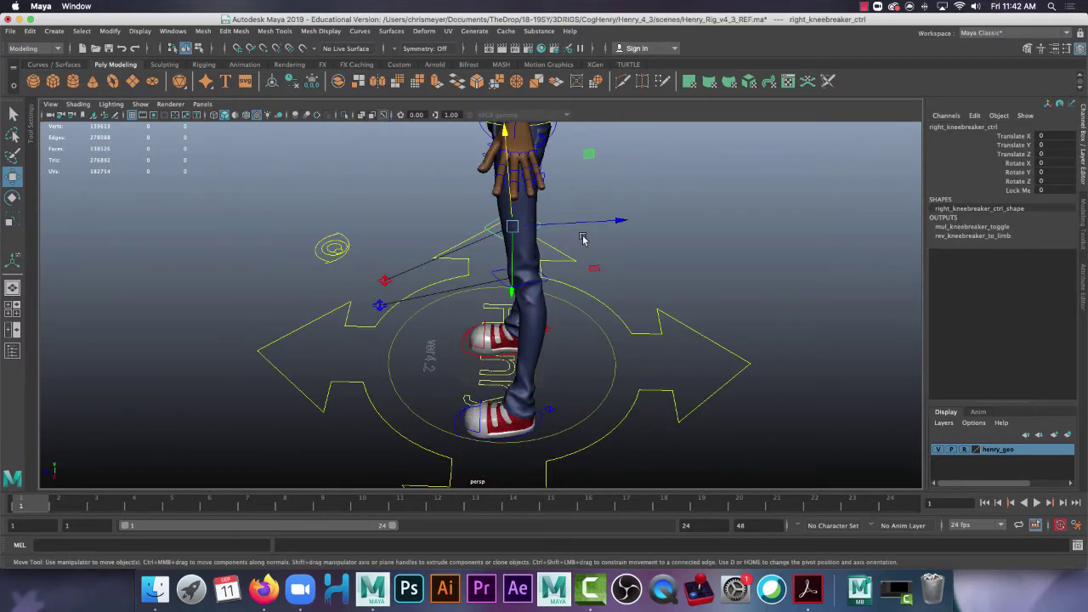
{"action": "left_click_drag", "start_coordinate": [583, 239], "coordinate": [613, 255], "text": "alt"}
{"action": "left_click", "coordinate": [581, 380]}
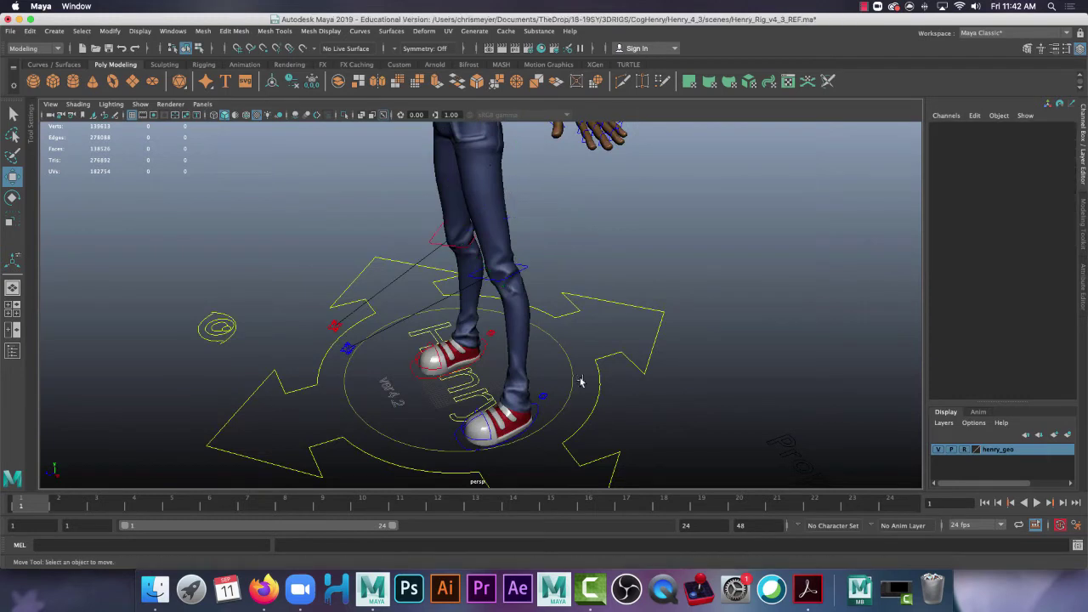
Raise the left foot IK control to about 26.9 in Translate Y and shift it to about -0.4 in Translate Z.
{"action": "left_click", "coordinate": [467, 442]}
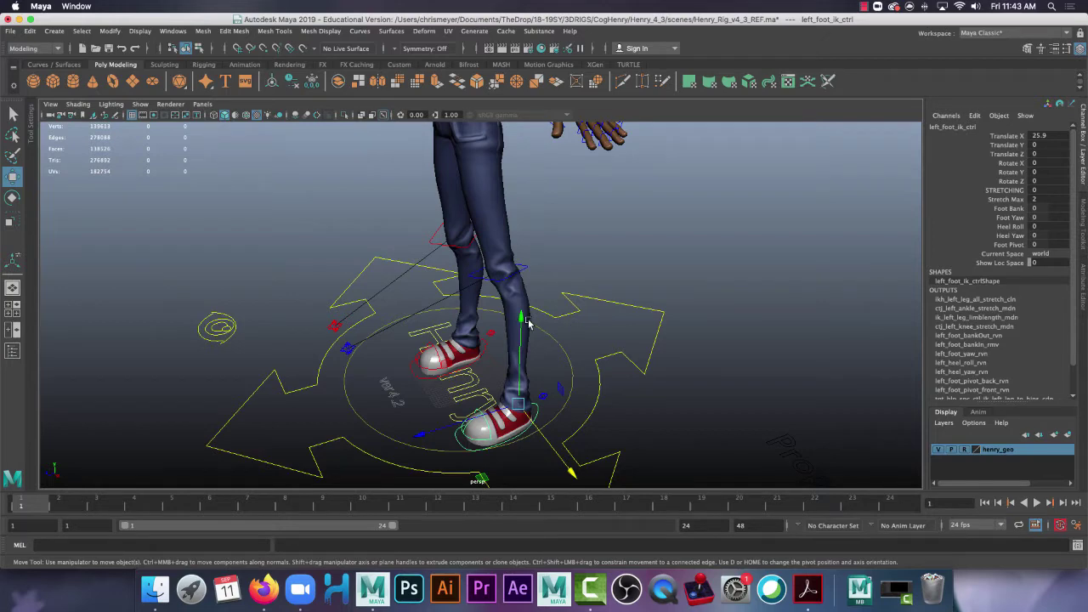
{"action": "left_click_drag", "start_coordinate": [581, 323], "coordinate": [577, 416], "text": "alt"}
{"action": "left_click_drag", "start_coordinate": [454, 382], "coordinate": [529, 250], "text": "alt"}
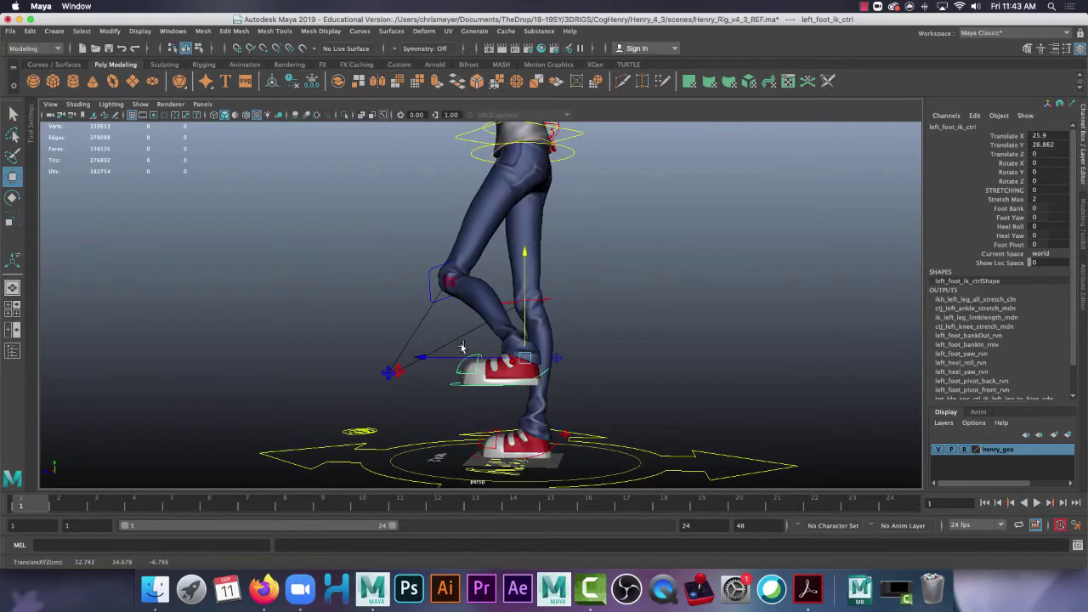
{"action": "mouse_move", "coordinate": [423, 357]}
{"action": "left_mouse_down"}
{"action": "mouse_move", "coordinate": [374, 357]}
{"action": "mouse_move", "coordinate": [423, 358]}
{"action": "left_mouse_up"}
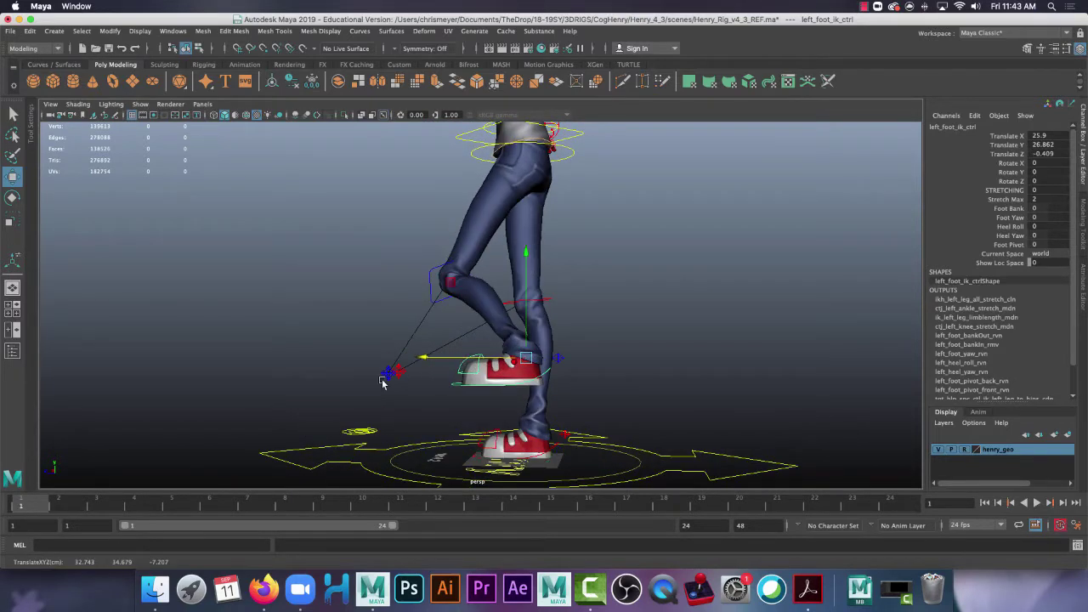
Examine from the side and front how the raised left leg's knee points at its pole vector control.
{"action": "left_click", "coordinate": [388, 374]}
{"action": "left_click", "coordinate": [457, 390]}
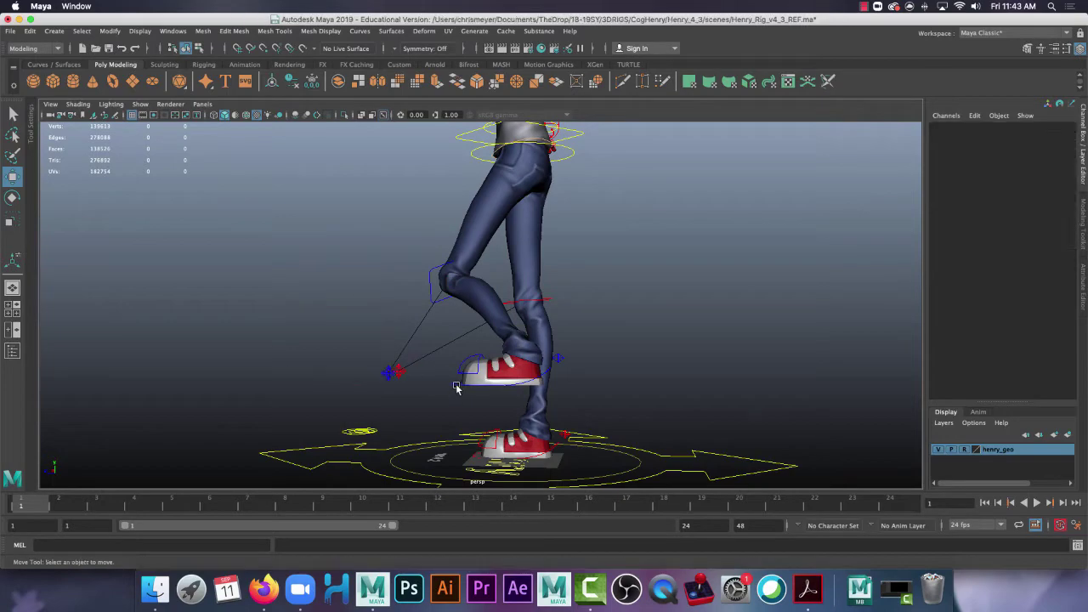
{"action": "left_click", "coordinate": [456, 384]}
{"action": "left_click_drag", "start_coordinate": [455, 382], "coordinate": [520, 399], "text": "alt"}
{"action": "middle_click_drag", "start_coordinate": [536, 379], "coordinate": [586, 304], "text": "alt"}
{"action": "left_click_drag", "start_coordinate": [512, 315], "coordinate": [525, 300], "text": "alt"}
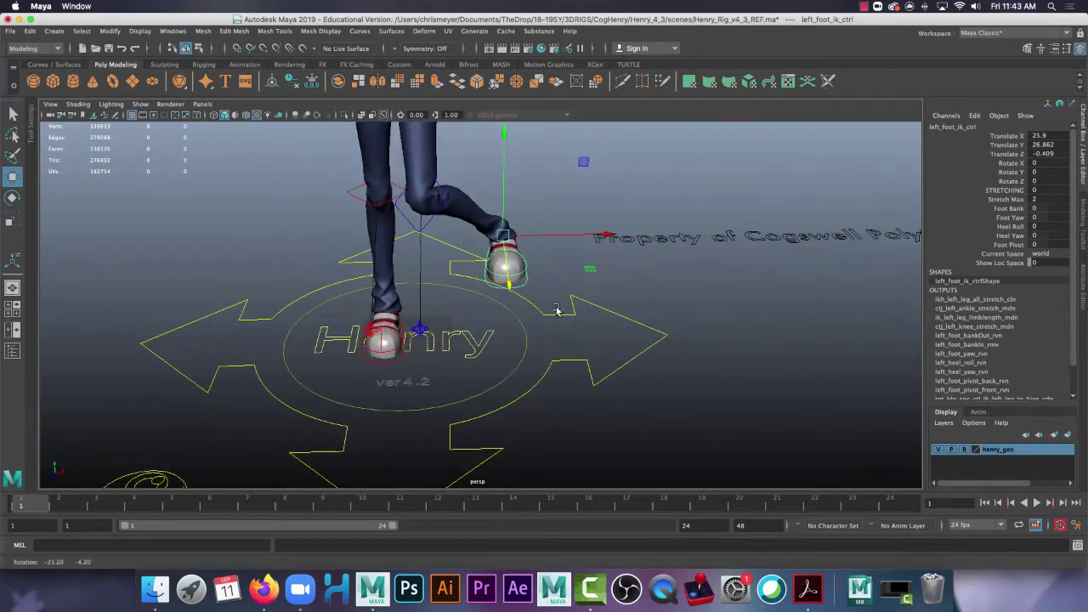
{"action": "middle_click_drag", "start_coordinate": [530, 233], "coordinate": [530, 321], "text": "alt"}
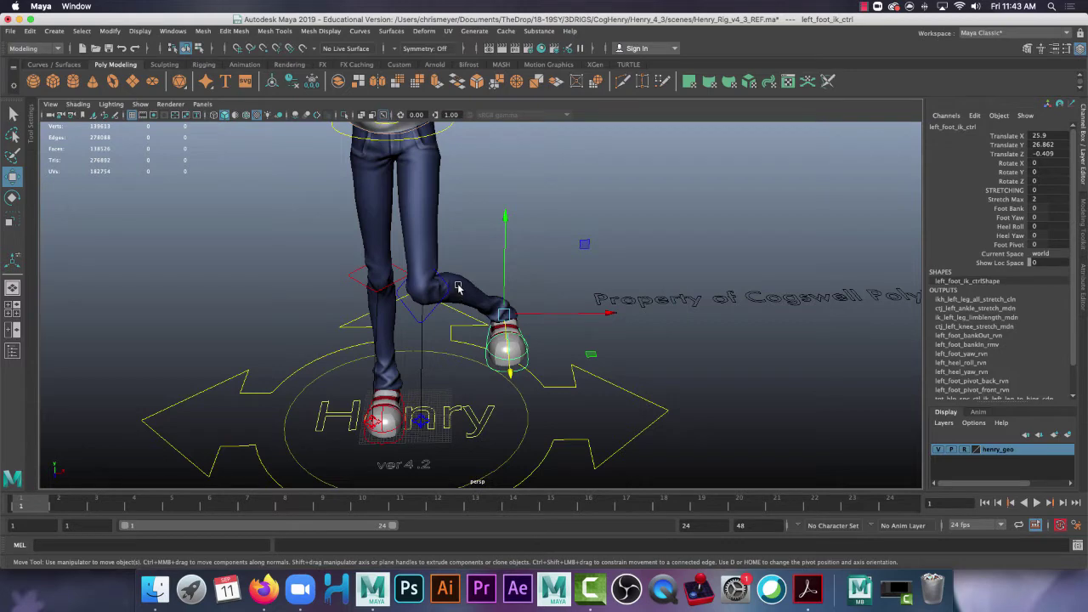
{"action": "left_click_drag", "start_coordinate": [545, 338], "coordinate": [535, 298], "text": "alt"}
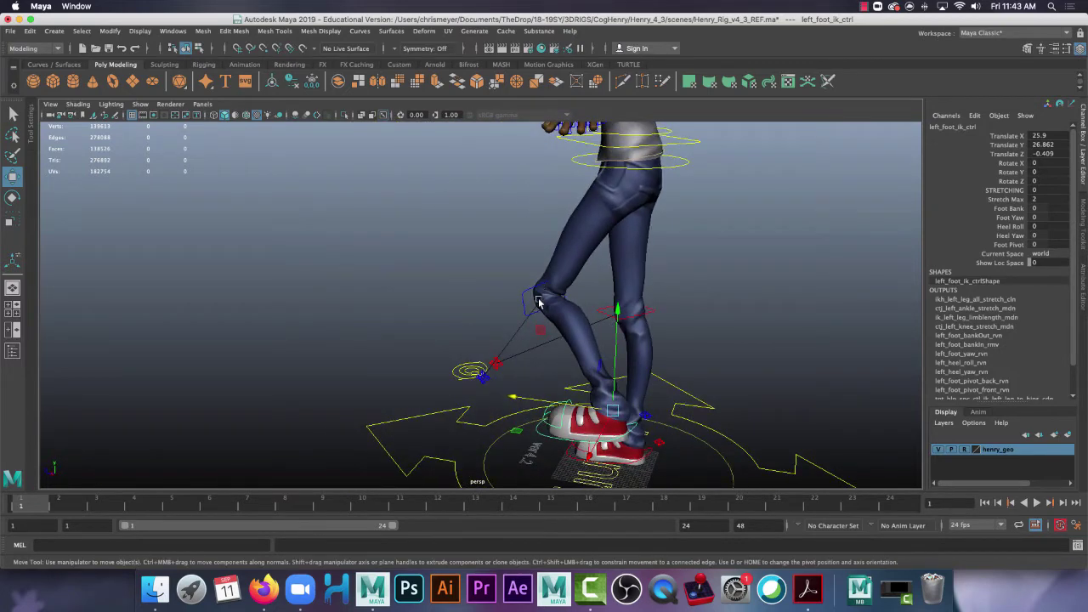
Move the left knee pole vector control outward to about 91.9 in Translate X and check the knee direction from behind.
{"action": "left_click_drag", "start_coordinate": [448, 319], "coordinate": [563, 331], "text": "alt"}
{"action": "left_click_drag", "start_coordinate": [416, 395], "coordinate": [790, 366], "text": "alt"}
{"action": "left_click", "coordinate": [493, 431]}
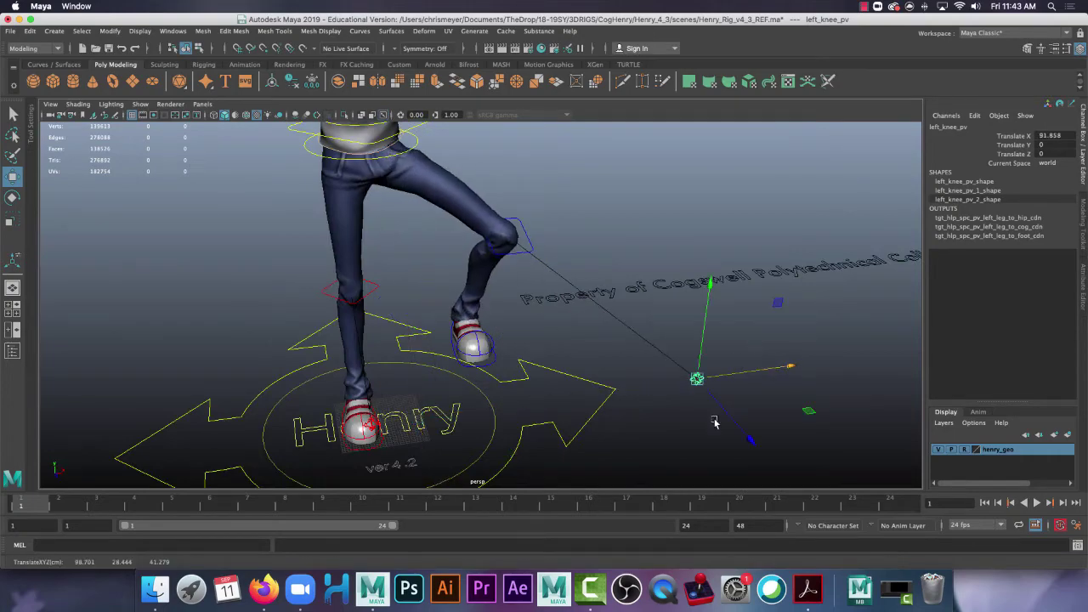
{"action": "left_click_drag", "start_coordinate": [716, 425], "coordinate": [428, 411], "text": "alt"}
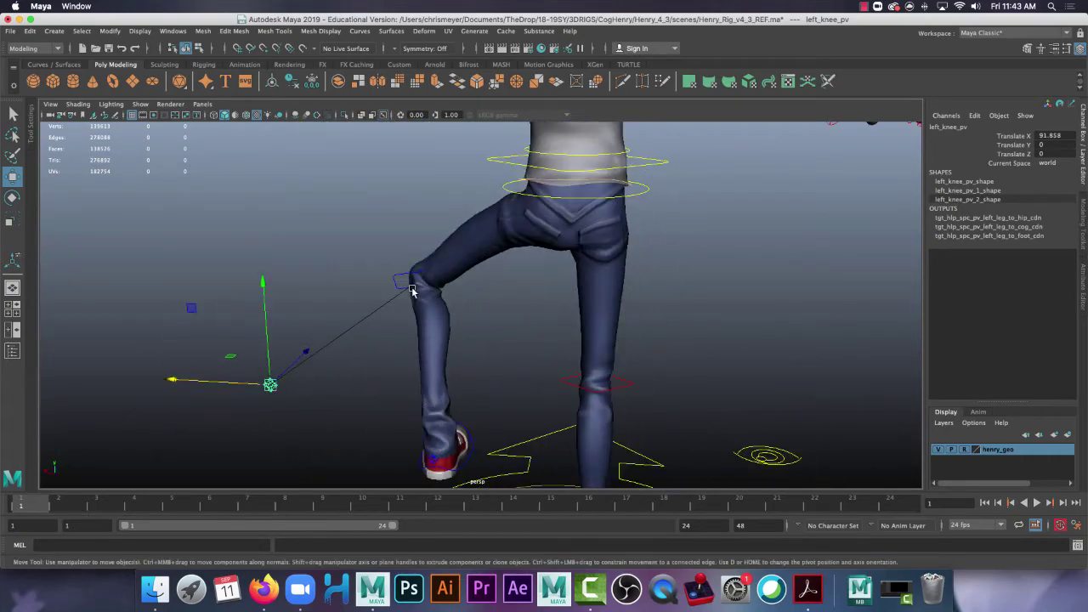
{"action": "left_click_drag", "start_coordinate": [252, 268], "coordinate": [540, 238], "text": "alt"}
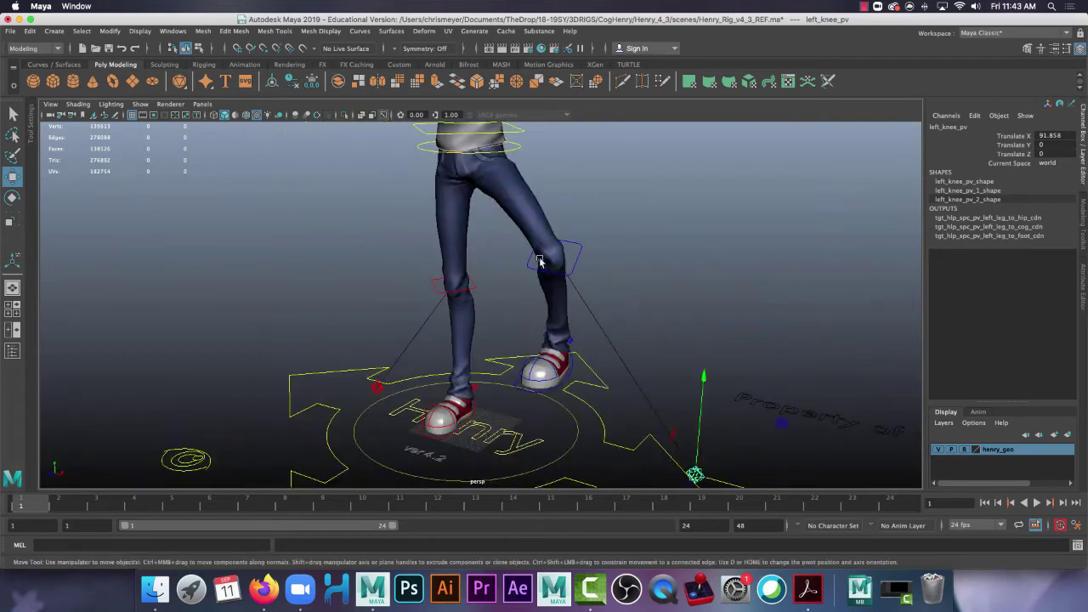
Raise the left foot IK control to about 40.9 in Translate Y and view the bent leg from the side.
{"action": "left_click", "coordinate": [564, 371]}
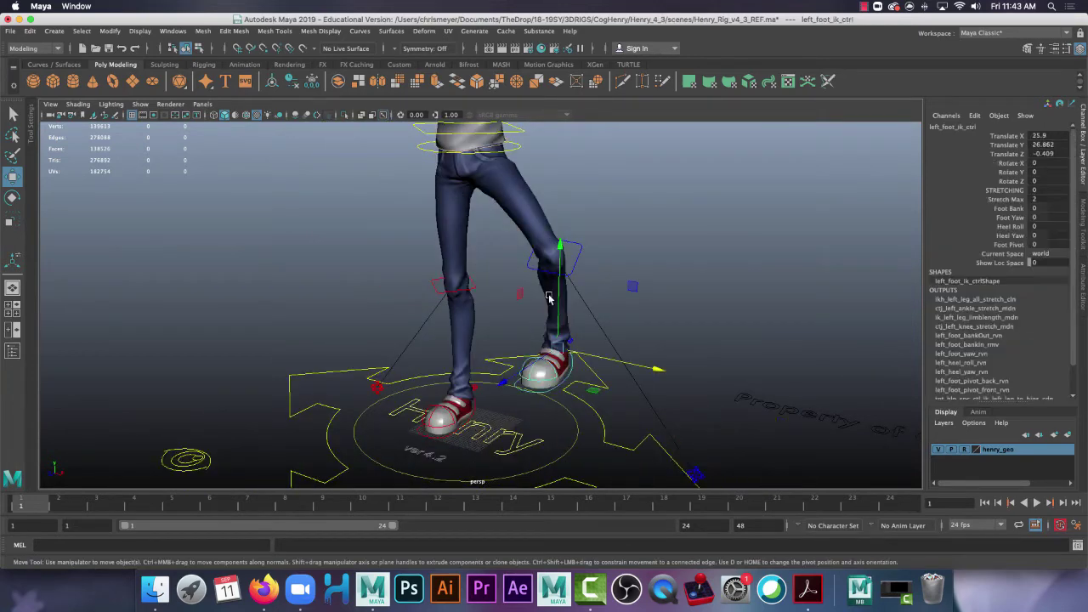
{"action": "left_click_drag", "start_coordinate": [564, 255], "coordinate": [557, 204]}
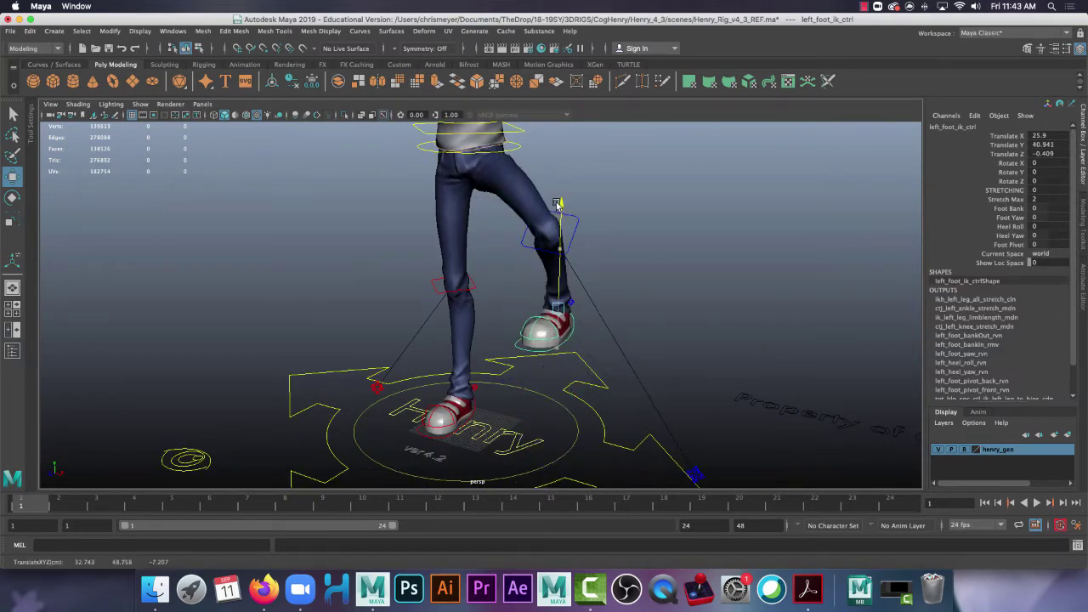
{"action": "left_click_drag", "start_coordinate": [634, 242], "coordinate": [576, 271], "text": "alt"}
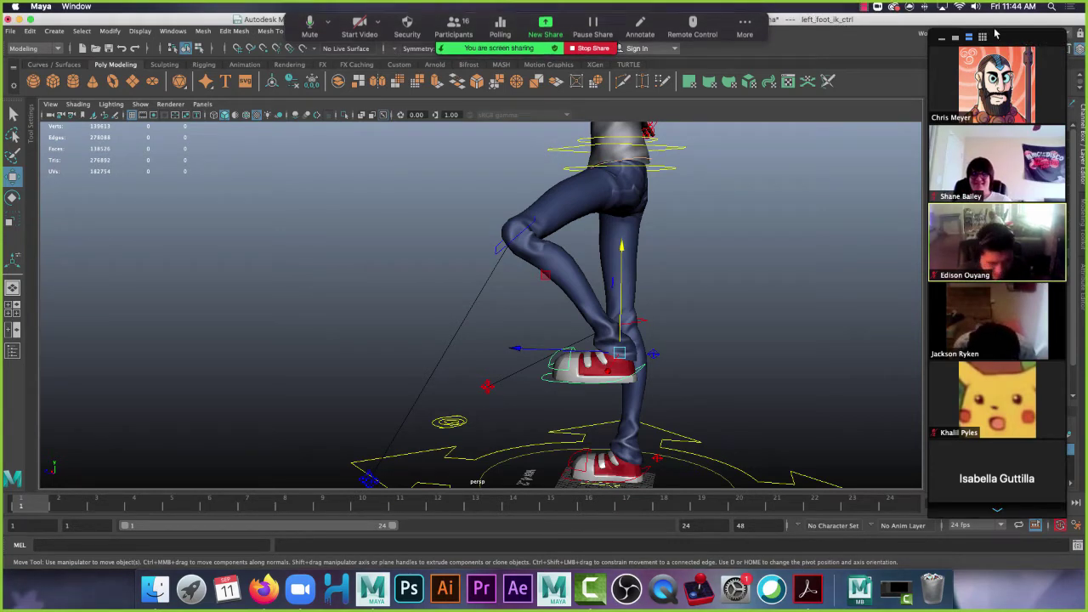
In the Zoom meeting, change the participant video panel's layout, open the chat and move its window out of the way.
{"action": "left_click", "coordinate": [968, 39]}
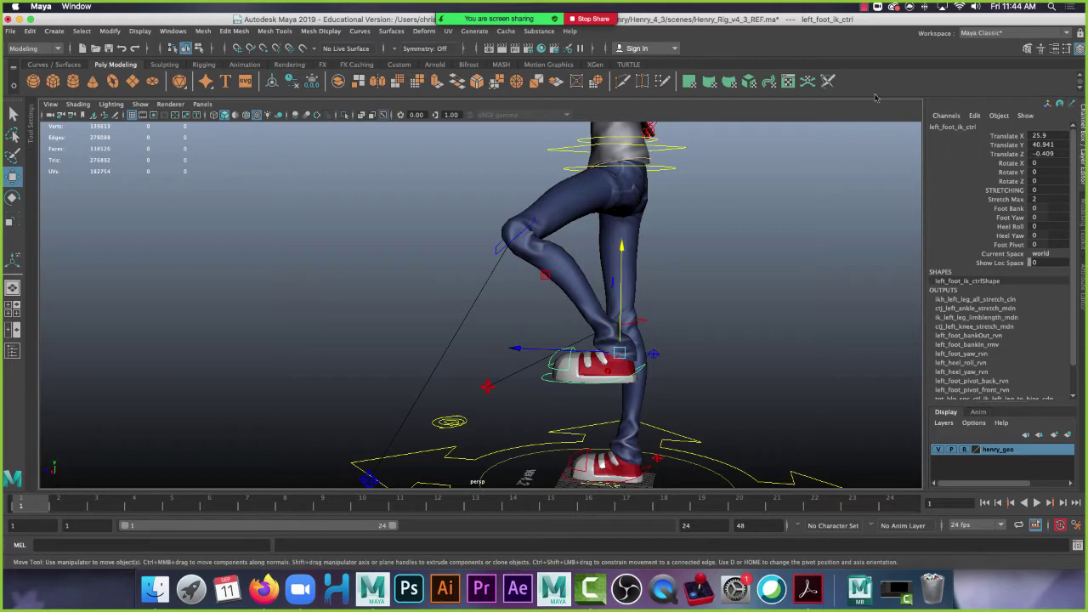
{"action": "left_click", "coordinate": [745, 28]}
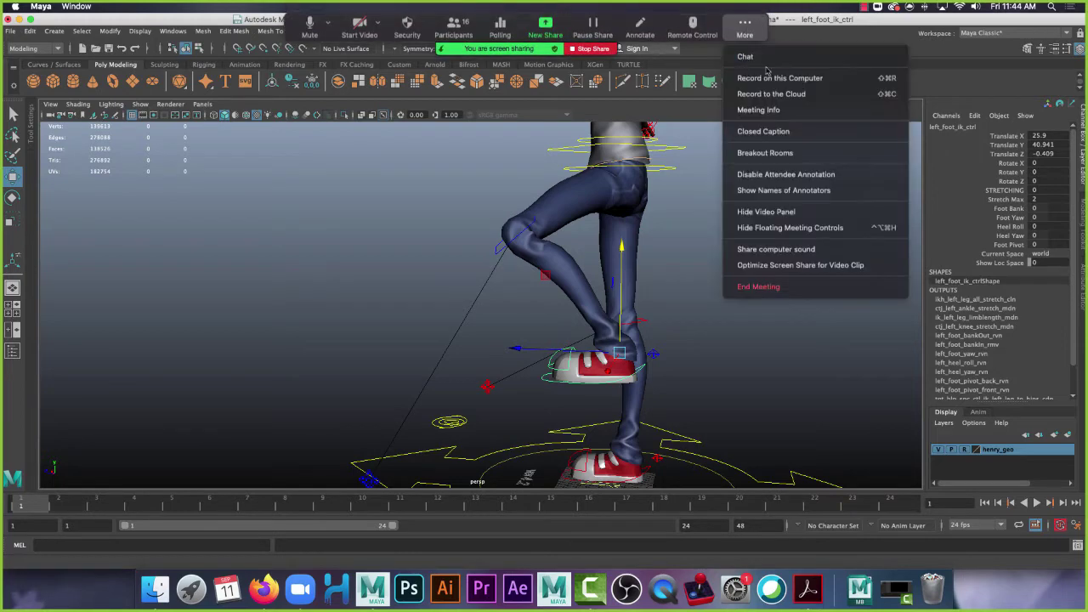
{"action": "left_click", "coordinate": [764, 57]}
{"action": "left_click_drag", "start_coordinate": [621, 104], "coordinate": [1087, 51]}
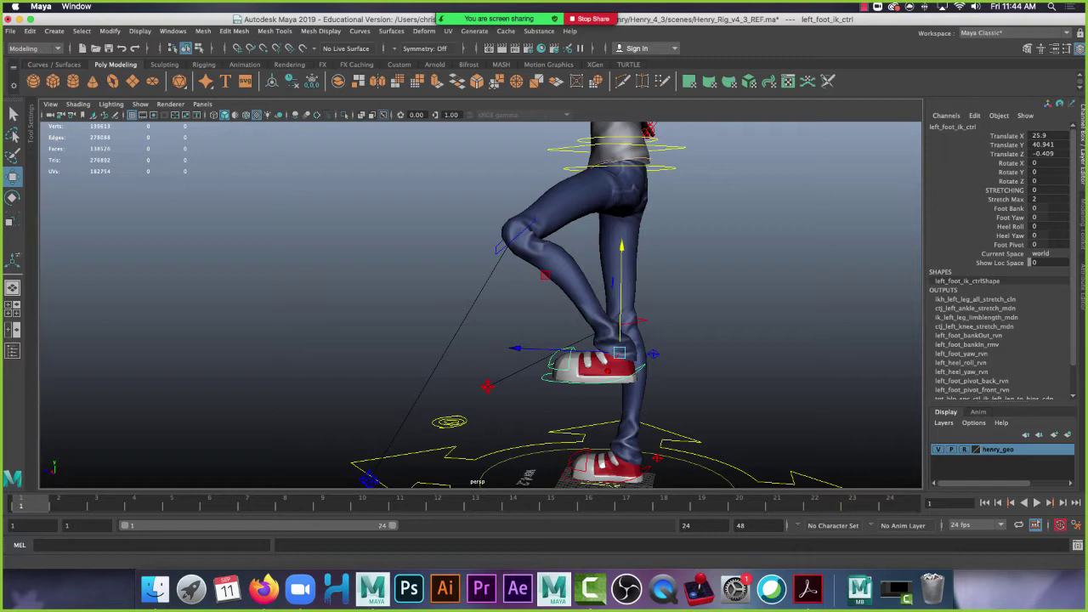
Reset the left foot IK control's Translate X, Y and Z to 0.
{"action": "left_click_drag", "start_coordinate": [369, 248], "coordinate": [651, 247], "text": "alt"}
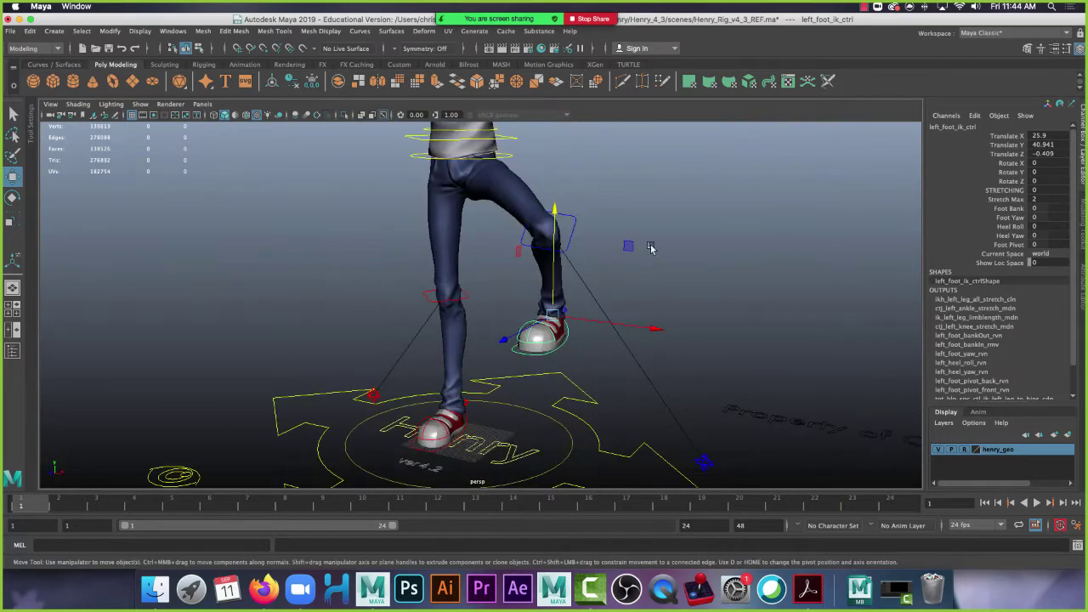
{"action": "left_click", "coordinate": [719, 232]}
{"action": "left_click", "coordinate": [527, 355]}
{"action": "scroll", "coordinate": [678, 366], "scroll_direction": "down", "scroll_amount": 6}
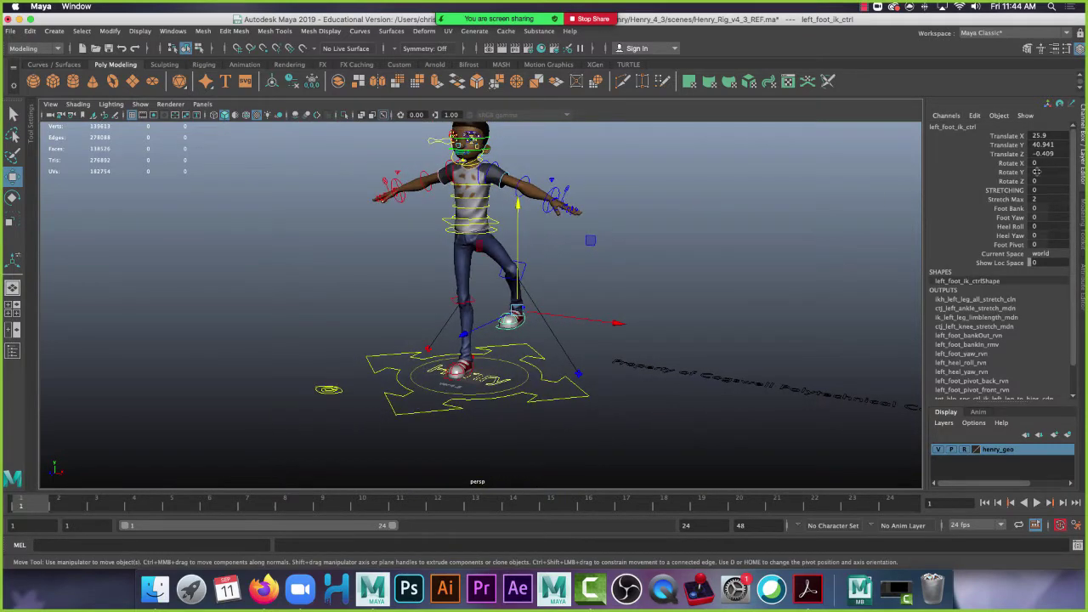
{"action": "left_click_drag", "start_coordinate": [1041, 134], "coordinate": [1047, 154]}
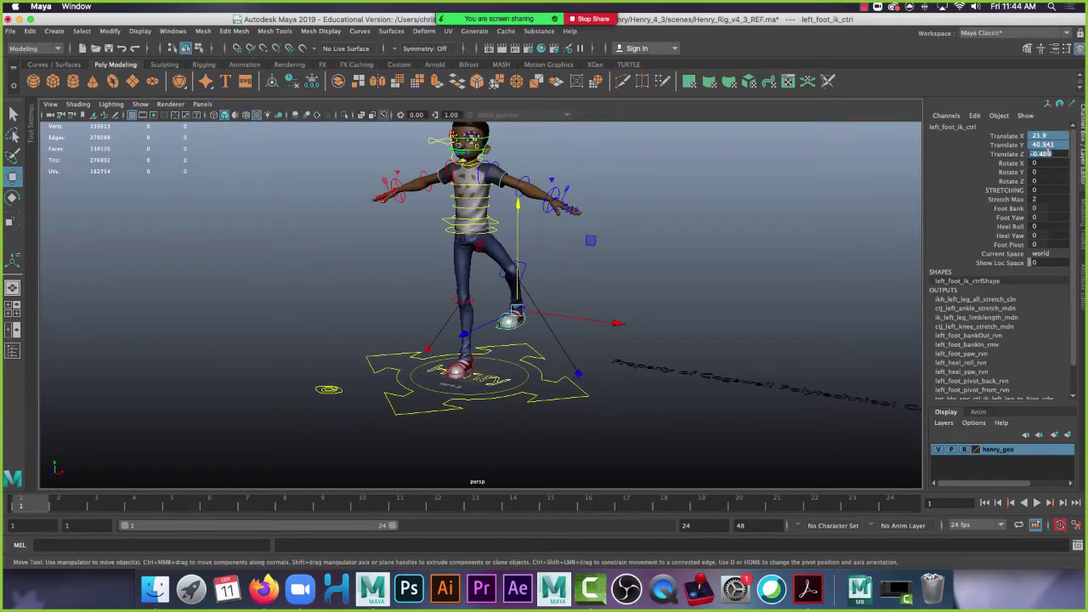
{"action": "type", "text": "0"}
{"action": "key", "text": "Return"}
{"action": "left_click", "coordinate": [635, 237]}
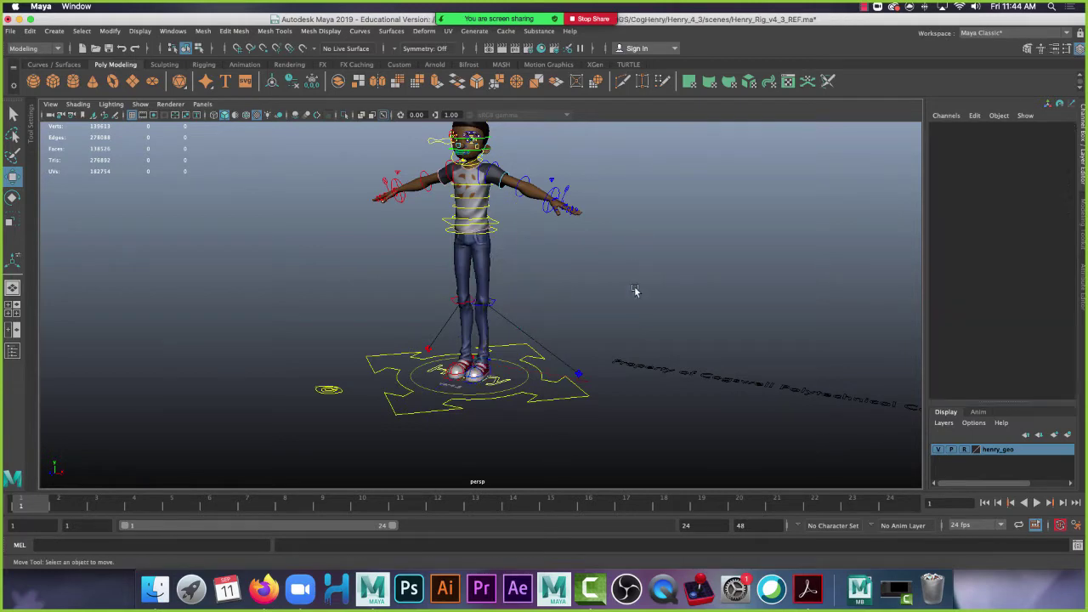
Examine the college property text lying on the ground beside the character.
{"action": "left_click_drag", "start_coordinate": [636, 291], "coordinate": [537, 391], "text": "alt"}
{"action": "scroll", "coordinate": [566, 292], "scroll_direction": "up", "scroll_amount": 3}
{"action": "middle_click_drag", "start_coordinate": [552, 311], "coordinate": [305, 280], "text": "alt"}
{"action": "right_click_drag", "start_coordinate": [305, 280], "coordinate": [717, 336], "text": "alt"}
{"action": "middle_click_drag", "start_coordinate": [267, 272], "coordinate": [418, 351], "text": "alt"}
{"action": "middle_click_drag", "start_coordinate": [234, 293], "coordinate": [619, 419], "text": "alt"}
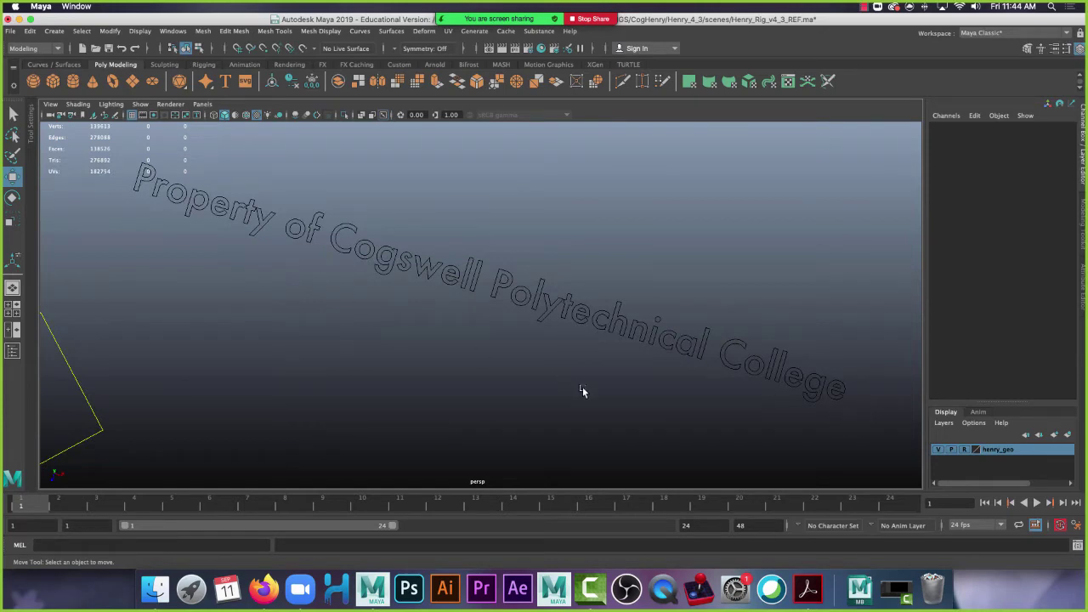
{"action": "left_click_drag", "start_coordinate": [582, 391], "coordinate": [451, 355], "text": "alt"}
{"action": "scroll", "coordinate": [414, 244], "scroll_direction": "up", "scroll_amount": 6}
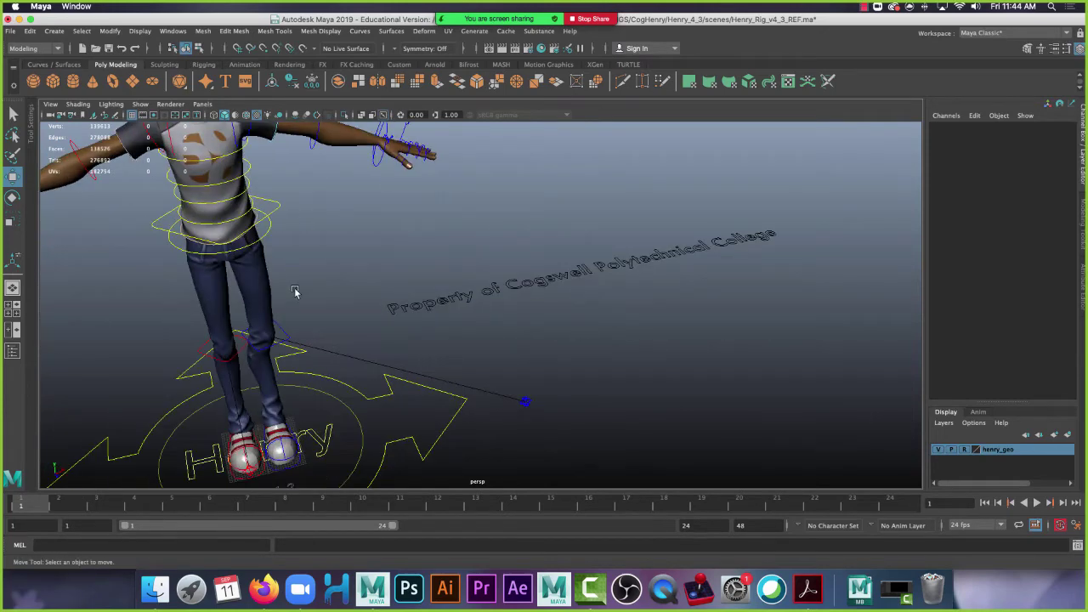
Move the left foot IK control to about 42.5 in Translate Y and outward to about 39.4 in Translate X.
{"action": "left_click", "coordinate": [433, 480]}
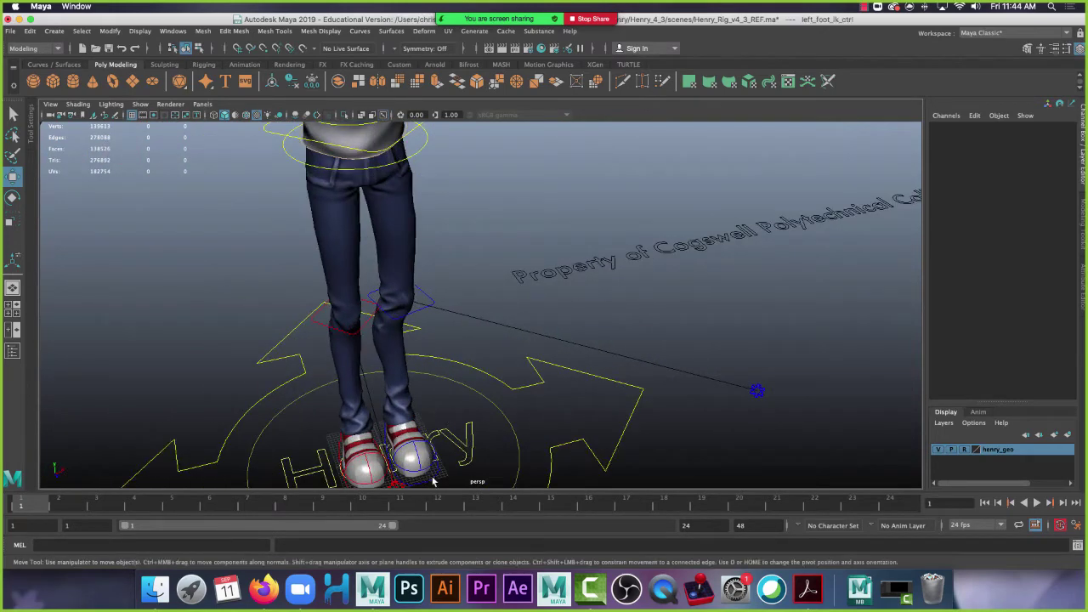
{"action": "left_click_drag", "start_coordinate": [539, 417], "coordinate": [386, 398], "text": "alt"}
{"action": "key", "text": "f"}
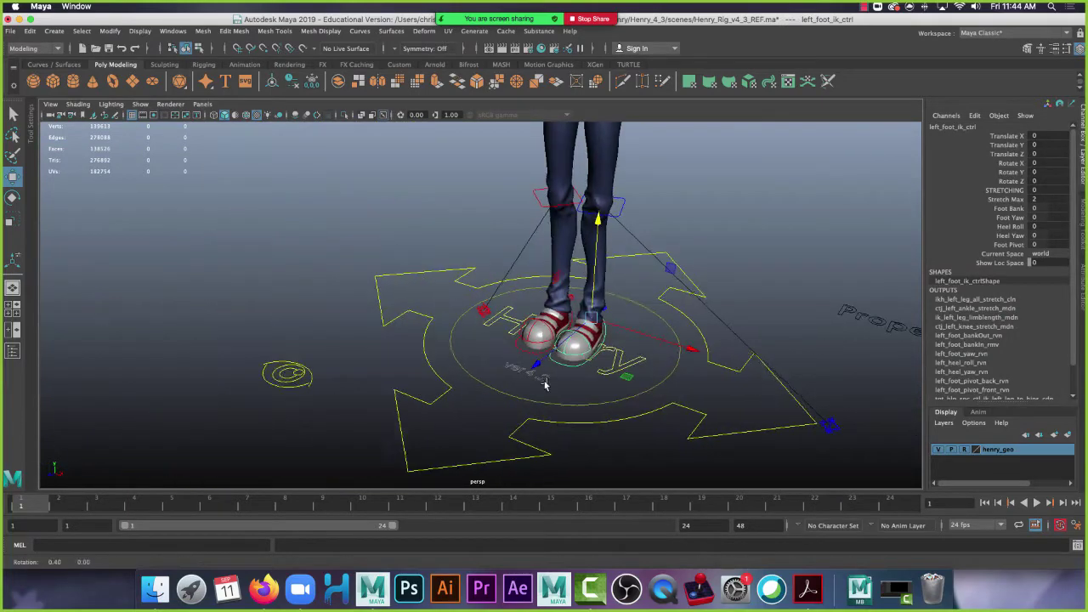
{"action": "left_click_drag", "start_coordinate": [578, 317], "coordinate": [623, 295]}
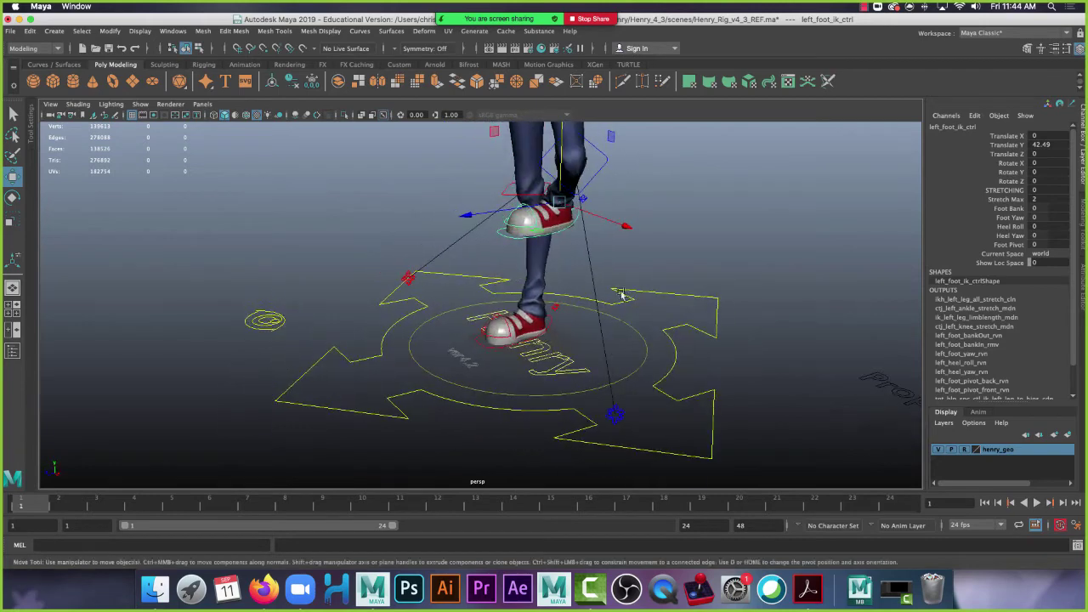
{"action": "left_click_drag", "start_coordinate": [628, 240], "coordinate": [726, 275]}
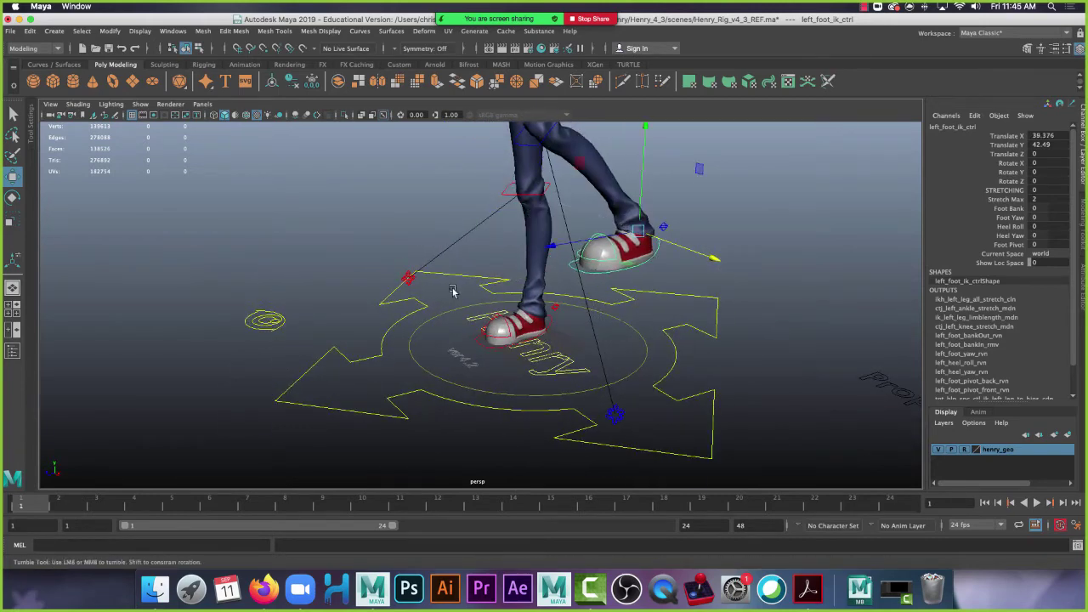
{"action": "left_click_drag", "start_coordinate": [454, 292], "coordinate": [545, 194], "text": "alt"}
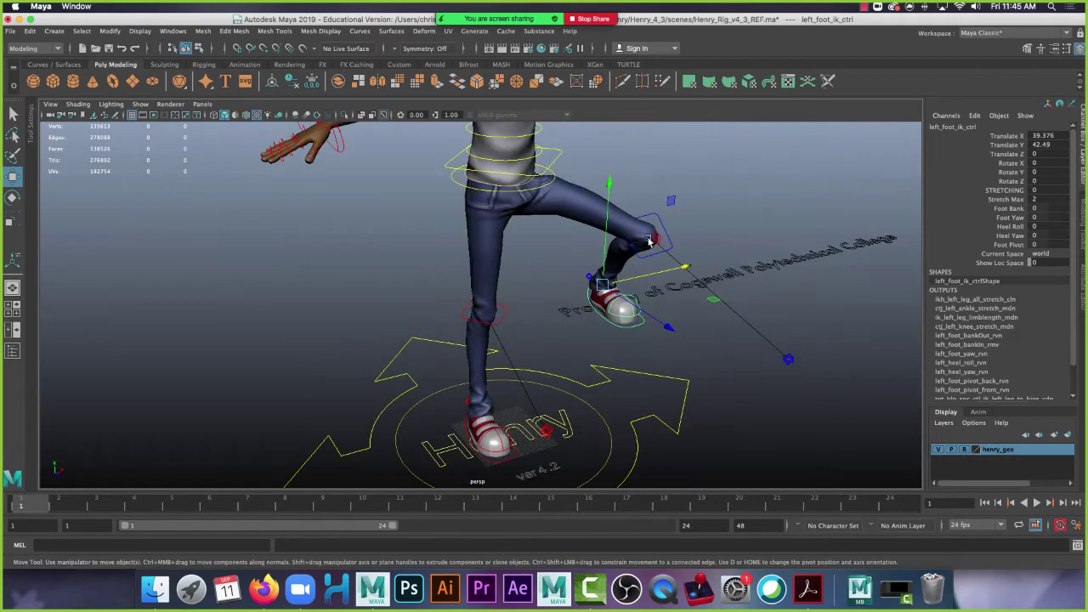
Move the left knee pole vector control to about 41.5, 71.3 and 1.4 in Translate X, Y and Z, and check the knee.
{"action": "left_click", "coordinate": [783, 361]}
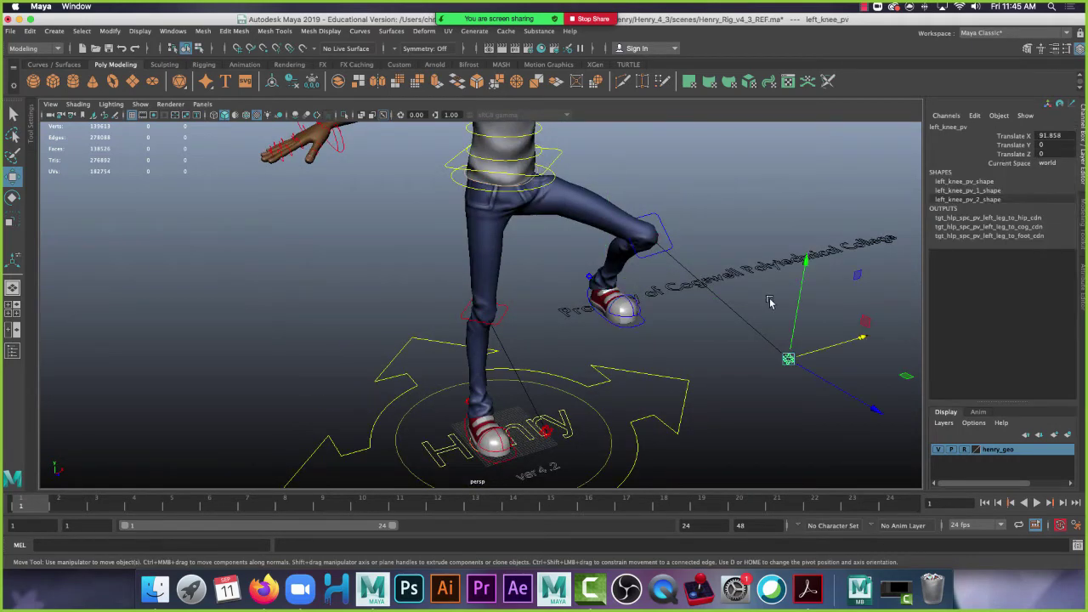
{"action": "left_click_drag", "start_coordinate": [772, 304], "coordinate": [738, 388], "text": "alt"}
{"action": "left_click_drag", "start_coordinate": [671, 393], "coordinate": [636, 284]}
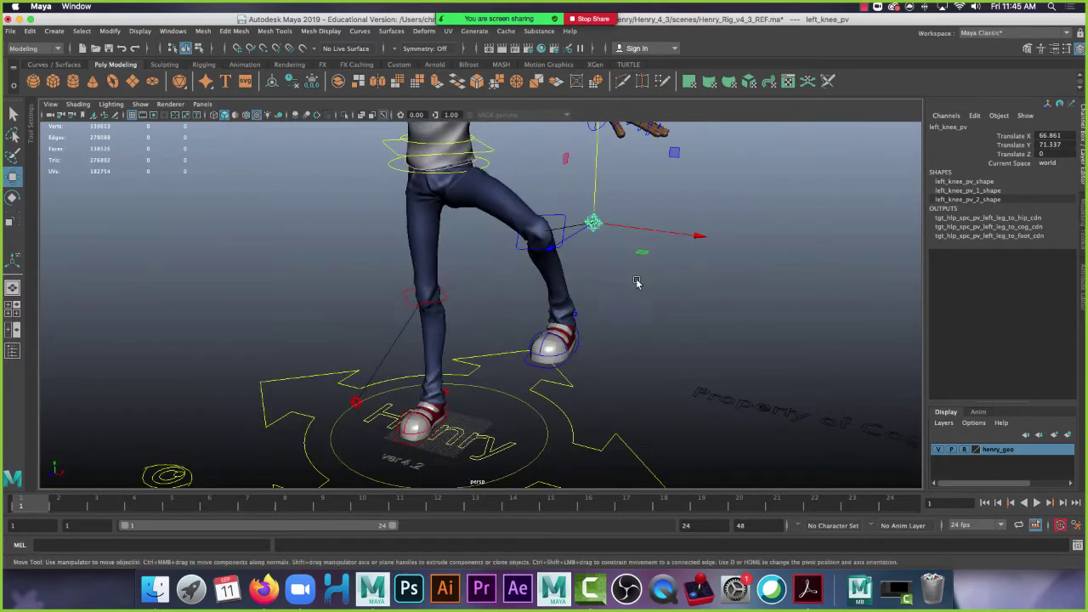
{"action": "left_click_drag", "start_coordinate": [668, 236], "coordinate": [570, 234]}
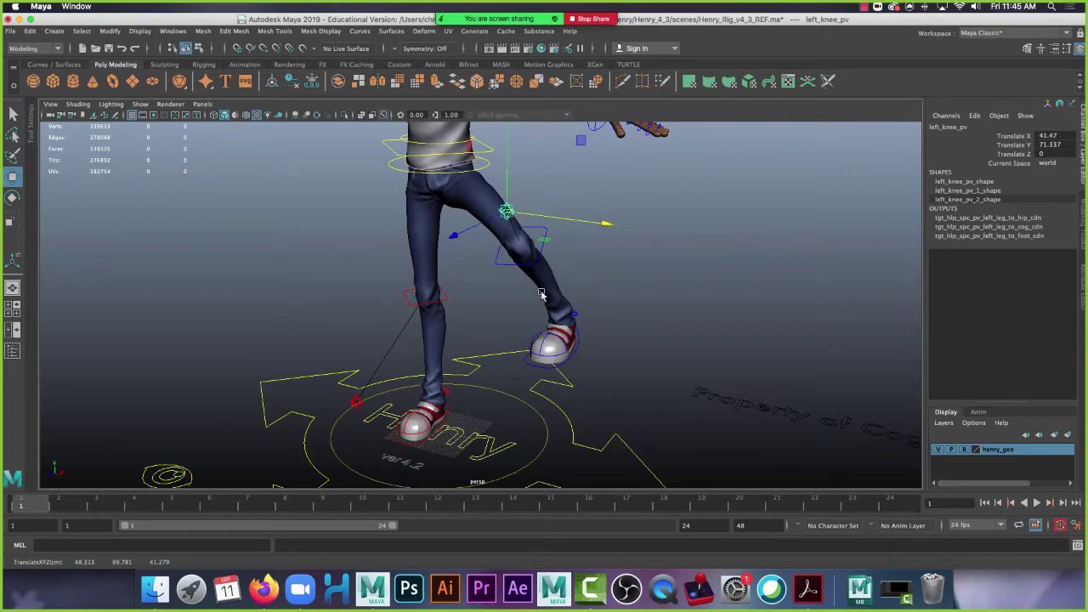
{"action": "left_click_drag", "start_coordinate": [541, 298], "coordinate": [612, 355], "text": "alt"}
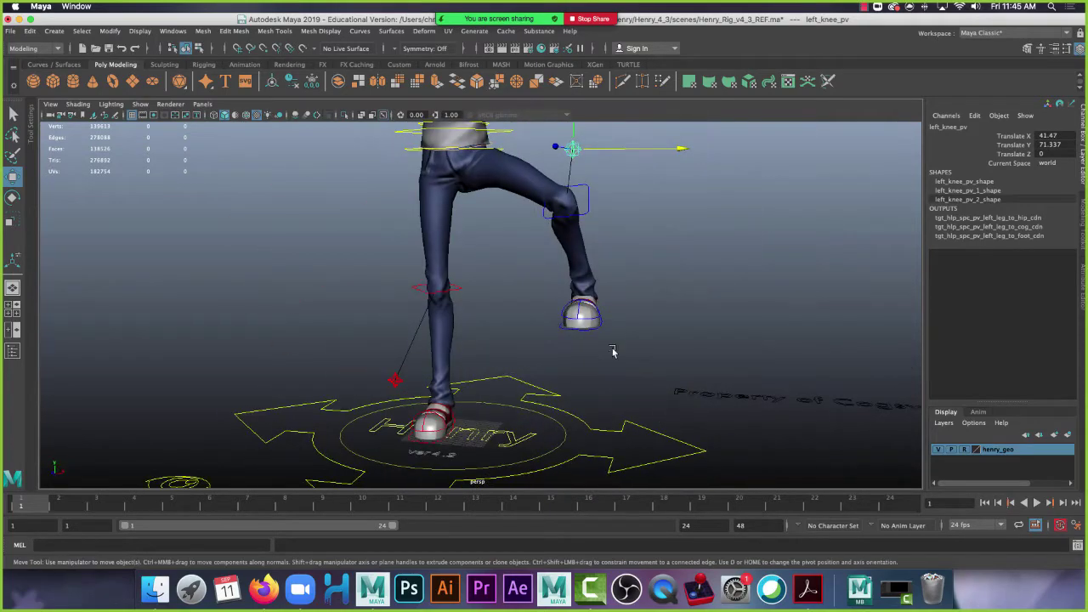
{"action": "left_click_drag", "start_coordinate": [668, 304], "coordinate": [580, 312], "text": "alt"}
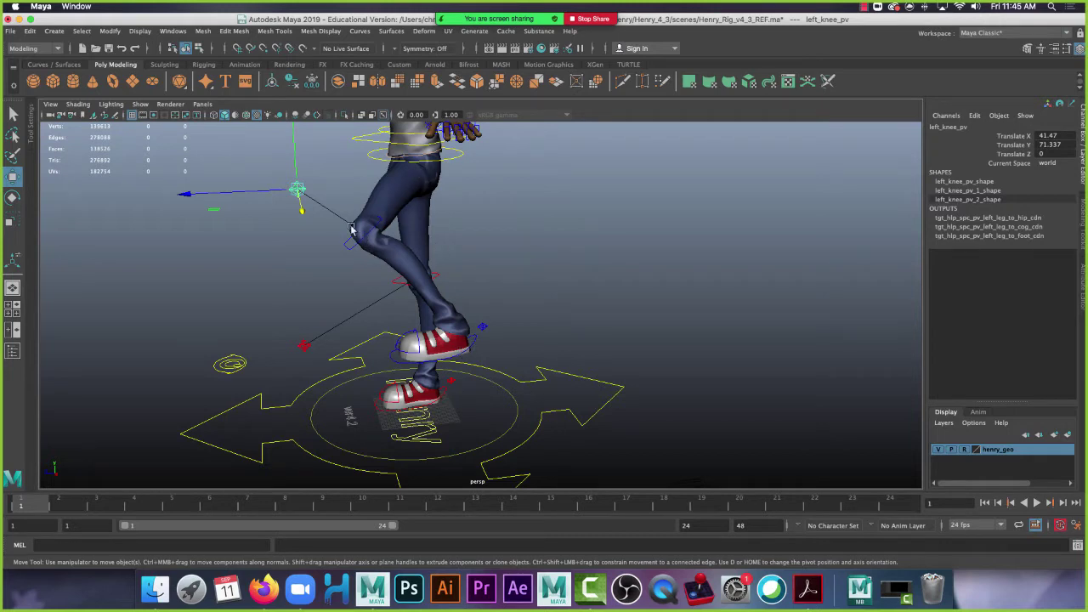
{"action": "left_click_drag", "start_coordinate": [285, 193], "coordinate": [311, 208]}
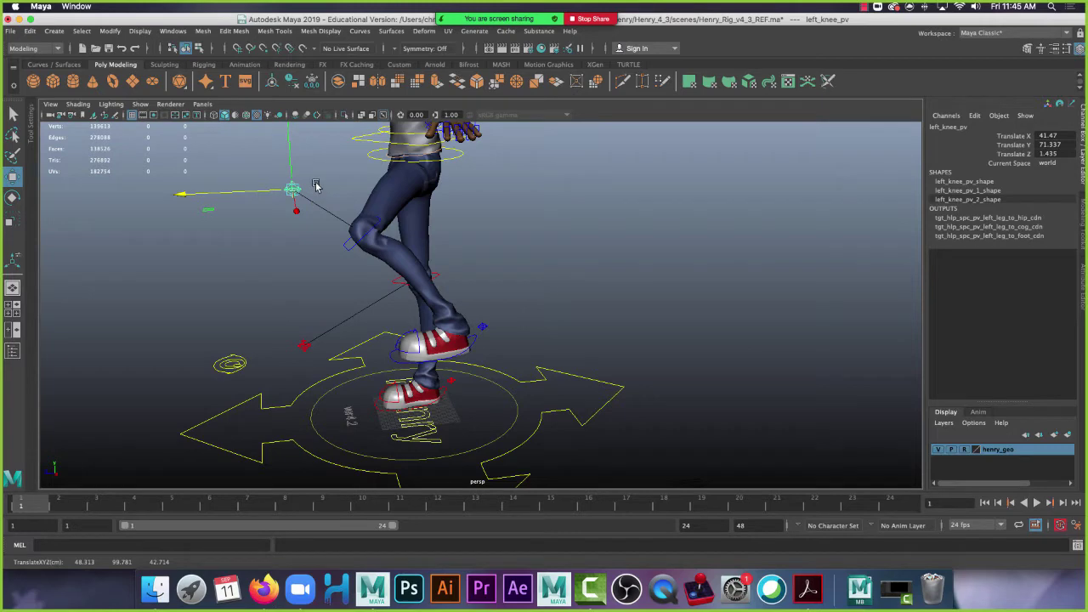
{"action": "left_click_drag", "start_coordinate": [442, 187], "coordinate": [537, 239], "text": "alt"}
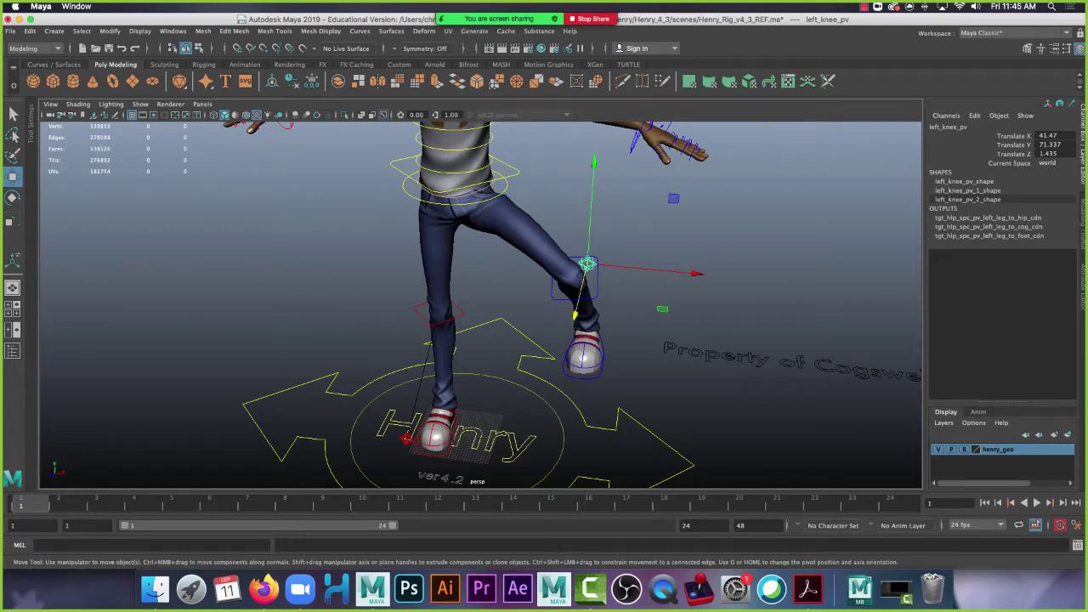
Rotate the left clavicle control to about -20.7 in Rotate Y.
{"action": "left_click_drag", "start_coordinate": [592, 259], "coordinate": [709, 278], "text": "alt"}
{"action": "middle_click_drag", "start_coordinate": [424, 168], "coordinate": [466, 219], "text": "alt"}
{"action": "right_click_drag", "start_coordinate": [466, 219], "coordinate": [526, 224], "text": "alt"}
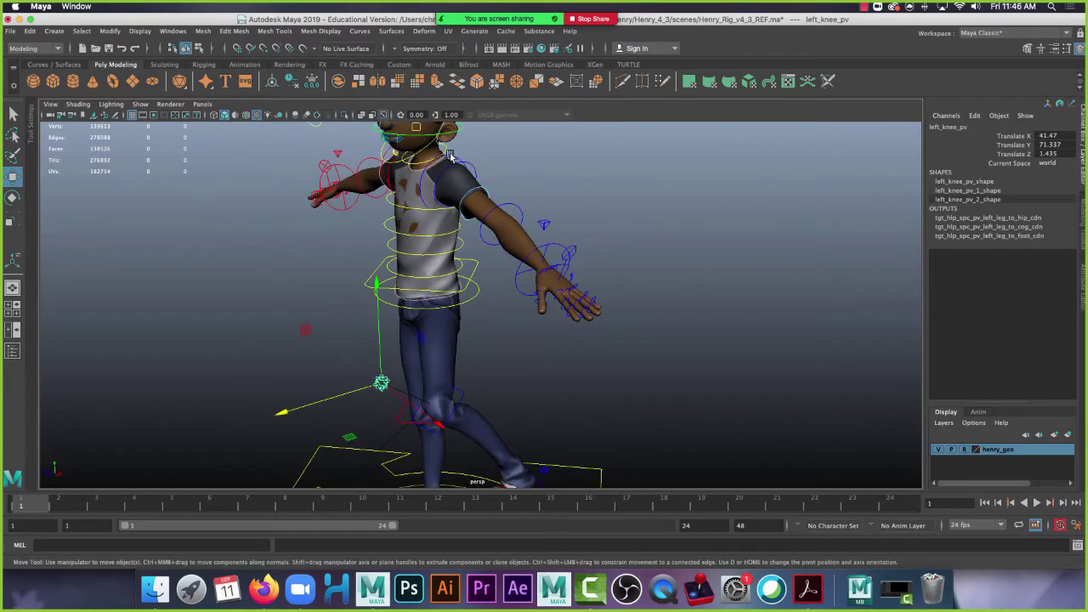
{"action": "left_click", "coordinate": [442, 166]}
{"action": "left_click_drag", "start_coordinate": [442, 166], "coordinate": [570, 177], "text": "alt"}
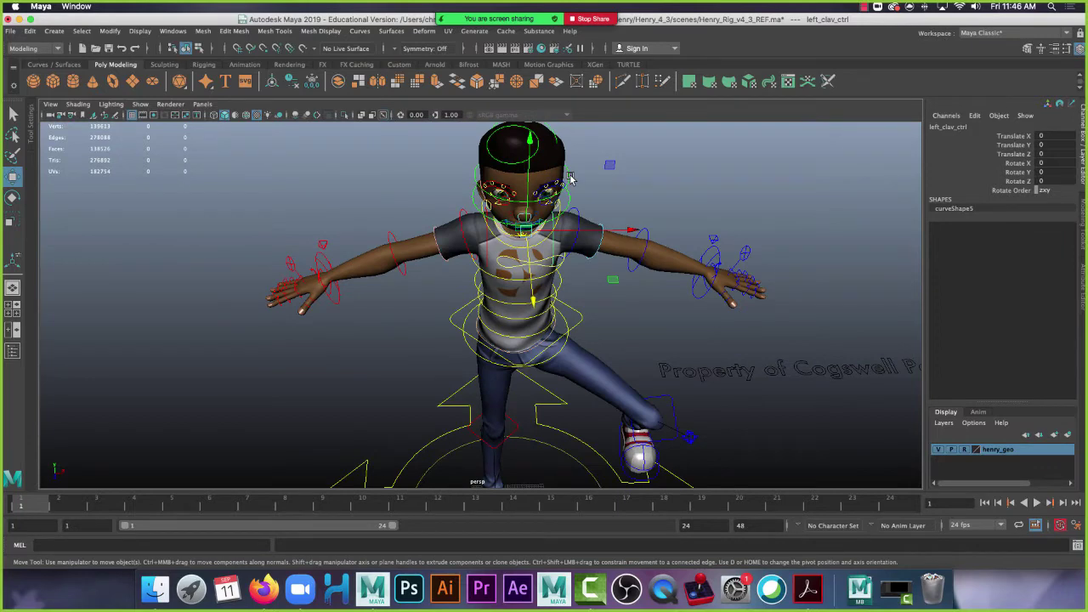
{"action": "left_click_drag", "start_coordinate": [650, 317], "coordinate": [629, 399], "text": "alt"}
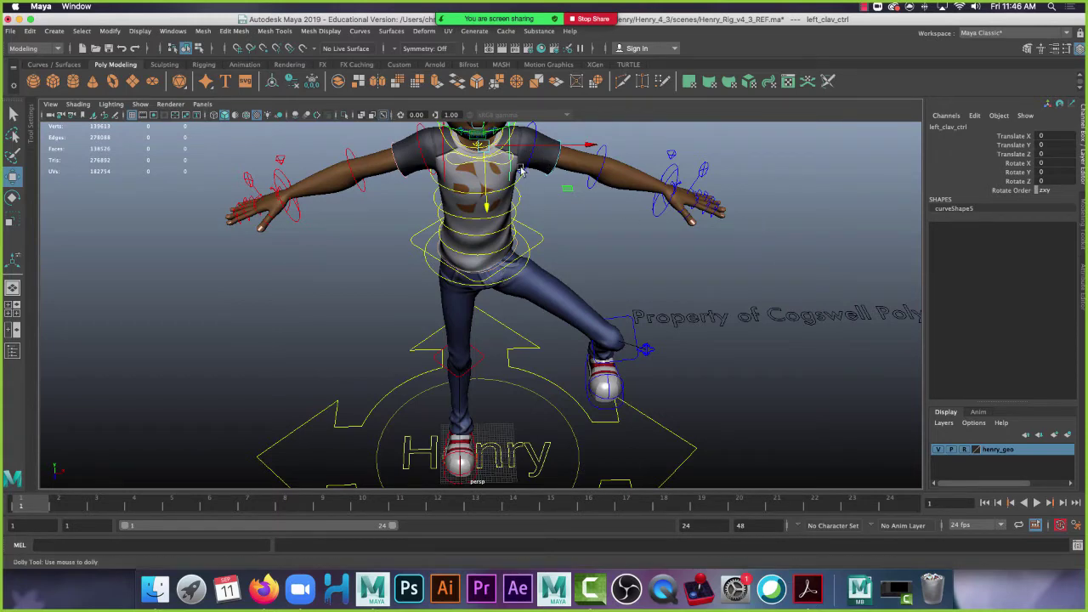
{"action": "right_click_drag", "start_coordinate": [522, 170], "coordinate": [587, 172], "text": "alt"}
{"action": "middle_click_drag", "start_coordinate": [587, 172], "coordinate": [597, 266], "text": "alt"}
{"action": "right_click_drag", "start_coordinate": [596, 266], "coordinate": [620, 297], "text": "alt"}
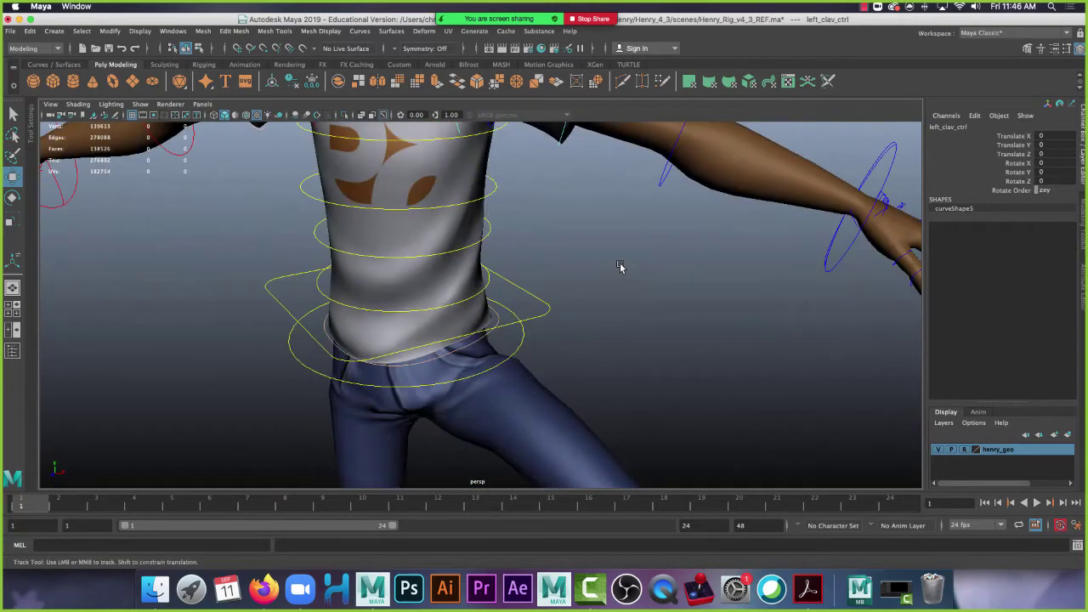
{"action": "left_click_drag", "start_coordinate": [619, 297], "coordinate": [592, 275], "text": "alt"}
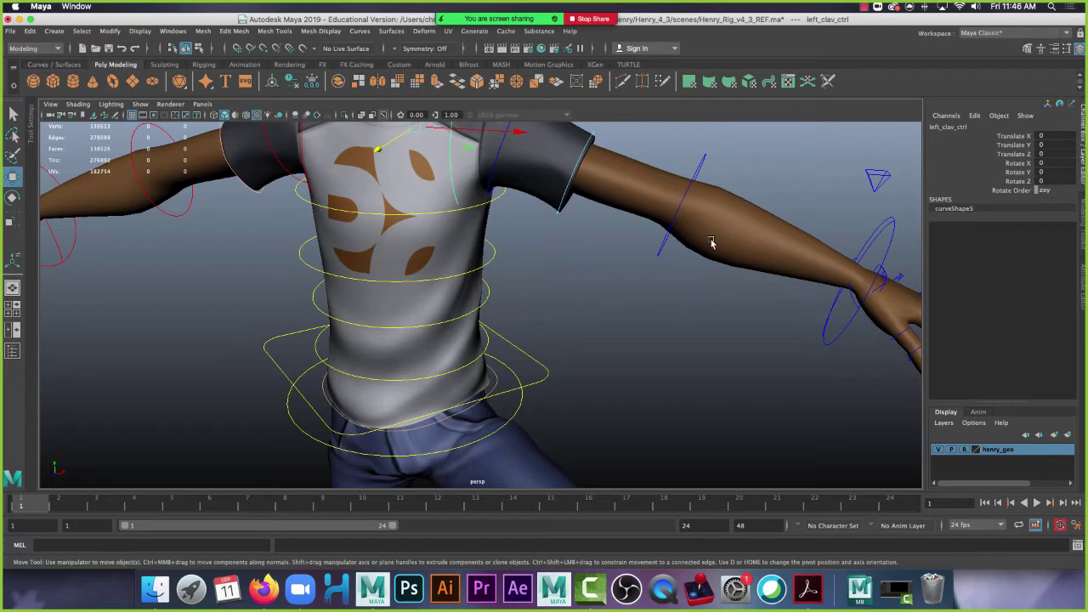
{"action": "left_click_drag", "start_coordinate": [661, 251], "coordinate": [634, 258], "text": "alt"}
{"action": "key", "text": "e"}
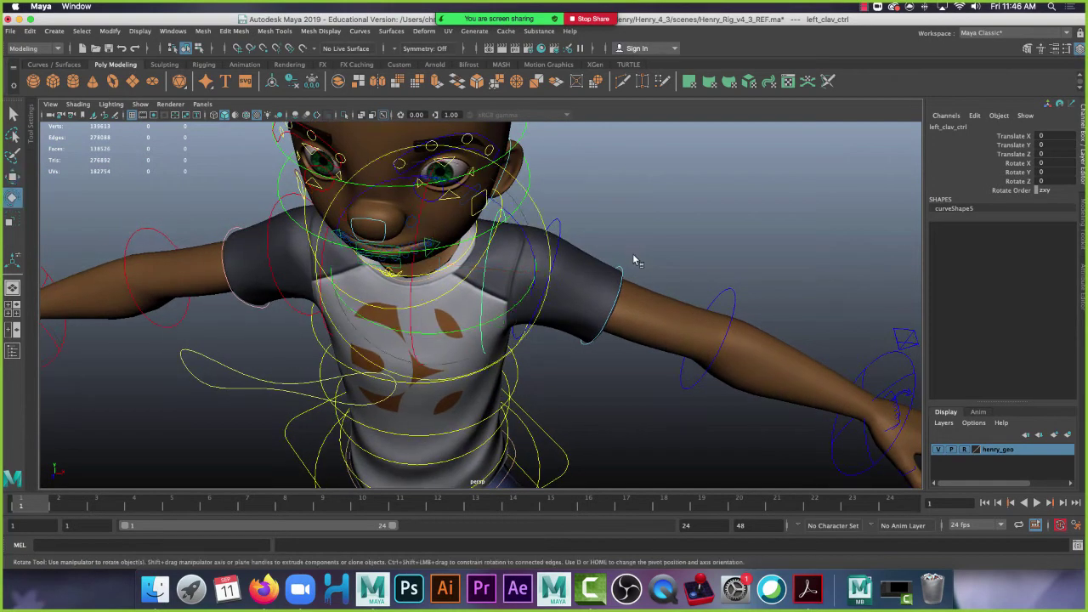
{"action": "left_click_drag", "start_coordinate": [603, 386], "coordinate": [622, 381], "text": "alt"}
{"action": "left_click_drag", "start_coordinate": [534, 274], "coordinate": [491, 279]}
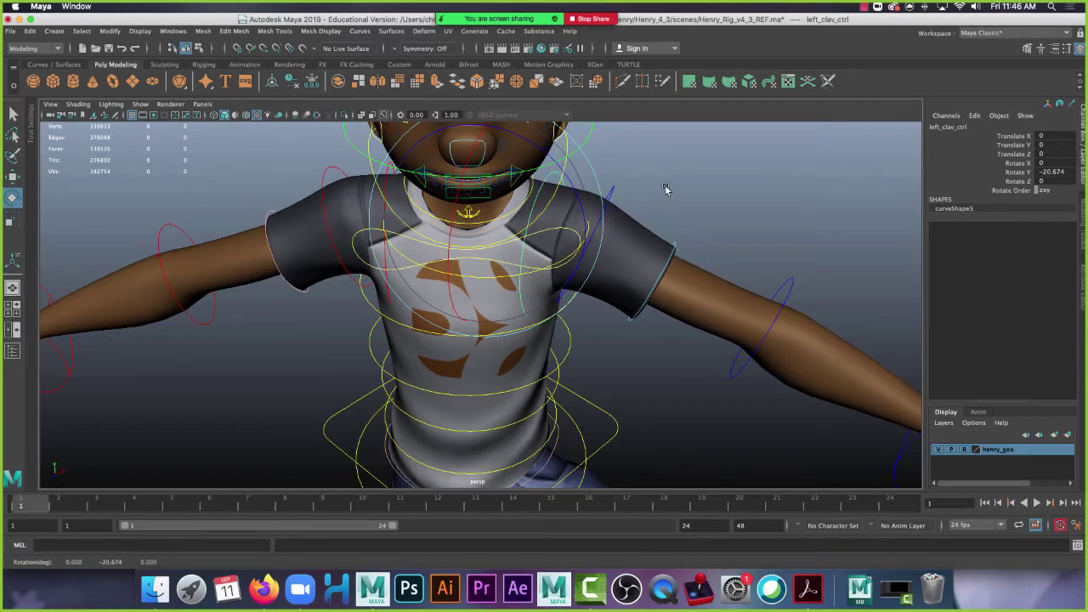
Raise the left arm by rotating the left shoulder FK control to about -47 in X, -96 in Y and 94.4 in Z.
{"action": "left_click", "coordinate": [610, 193]}
{"action": "left_click_drag", "start_coordinate": [627, 206], "coordinate": [677, 232]}
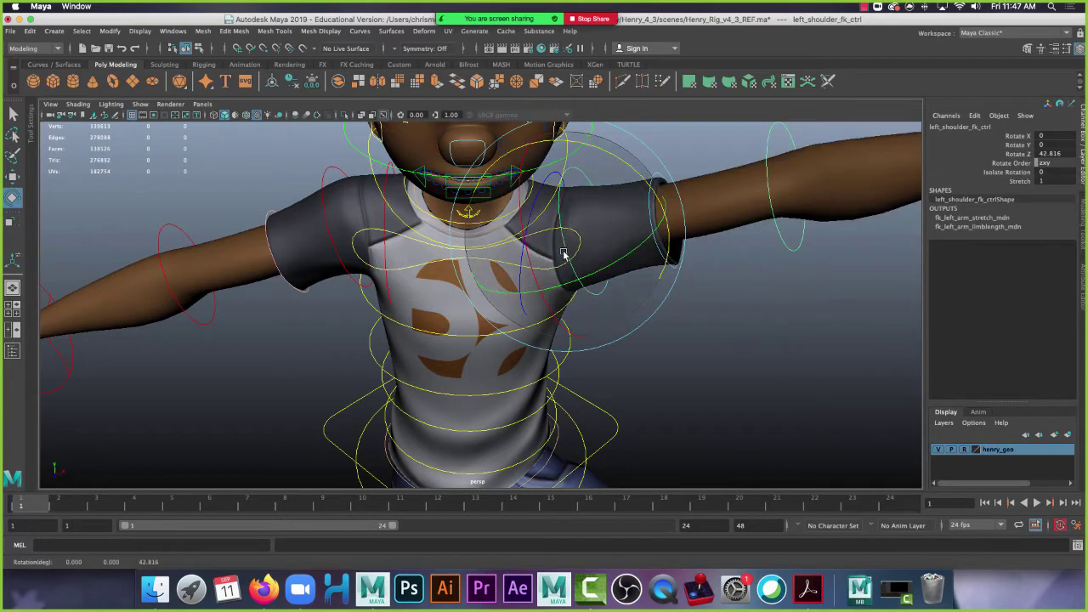
{"action": "left_click_drag", "start_coordinate": [528, 259], "coordinate": [534, 116]}
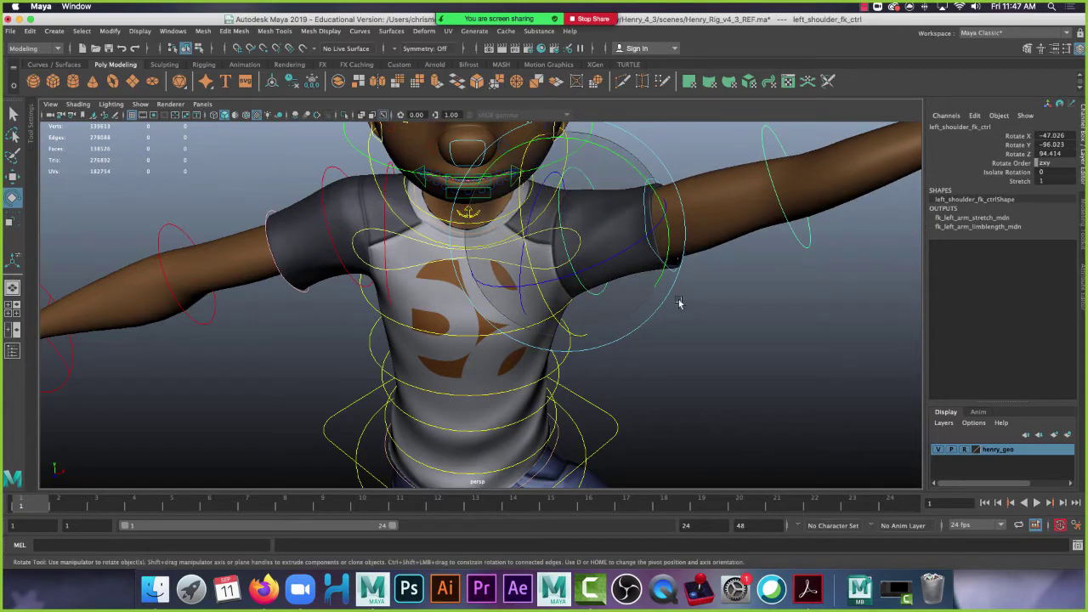
{"action": "left_click_drag", "start_coordinate": [678, 303], "coordinate": [723, 413], "text": "alt"}
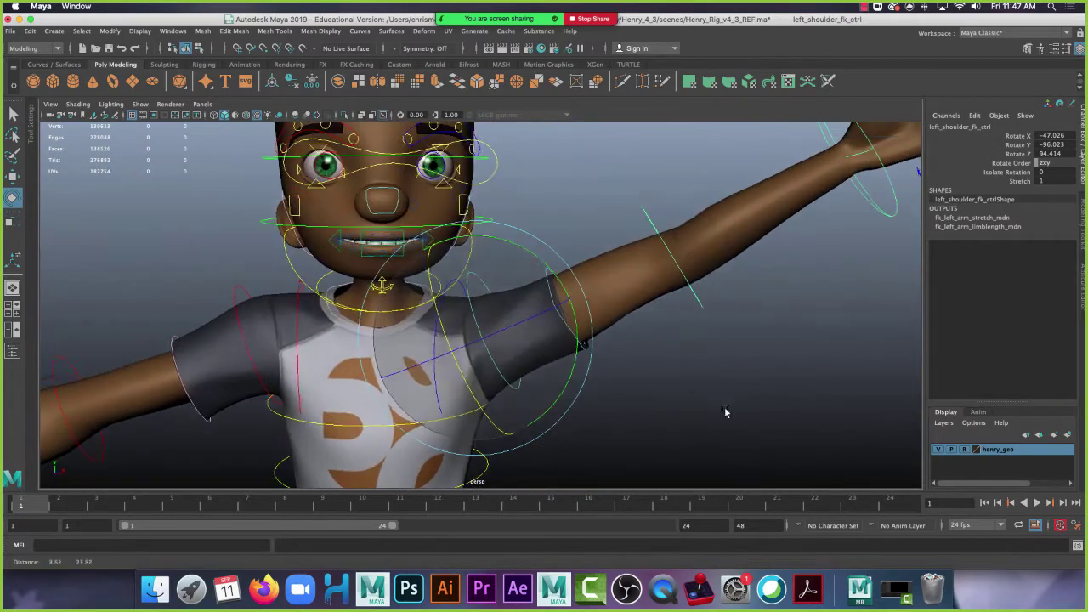
Bend the left elbow control to about -86.8 in Rotate Y so the forearm points upward.
{"action": "left_click", "coordinate": [646, 217]}
{"action": "left_click_drag", "start_coordinate": [755, 272], "coordinate": [733, 377], "text": "alt"}
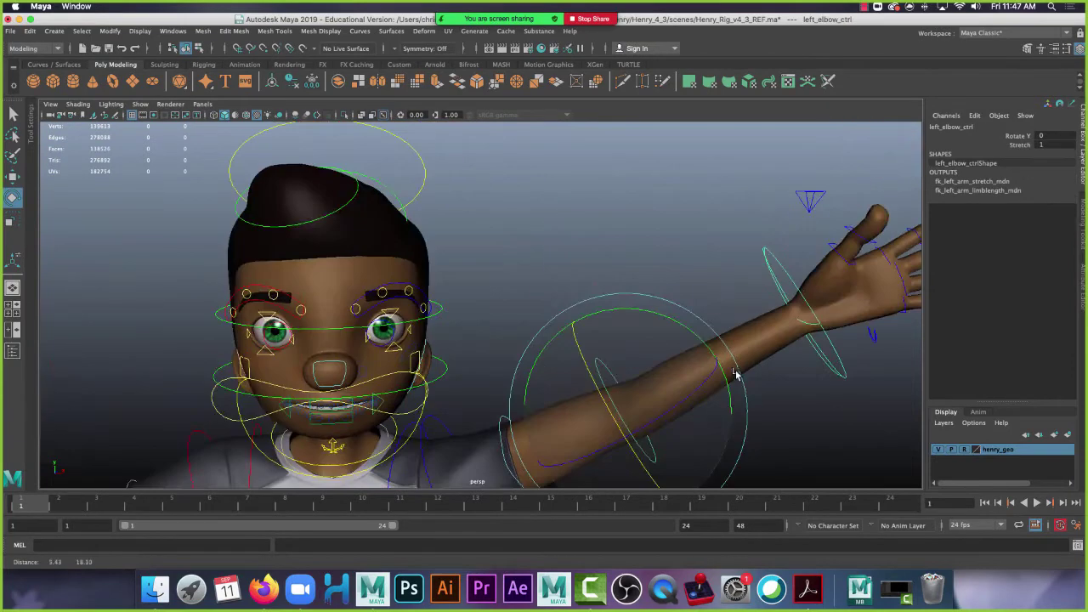
{"action": "left_click_drag", "start_coordinate": [748, 249], "coordinate": [738, 263], "text": "alt"}
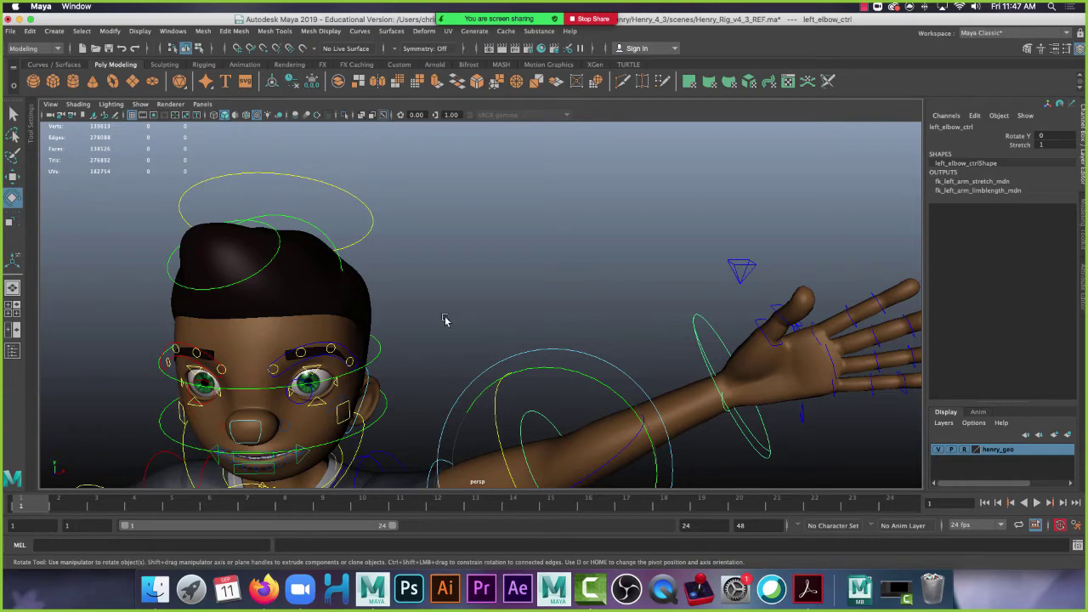
{"action": "key", "text": "f"}
{"action": "left_click_drag", "start_coordinate": [482, 272], "coordinate": [437, 429], "text": "alt"}
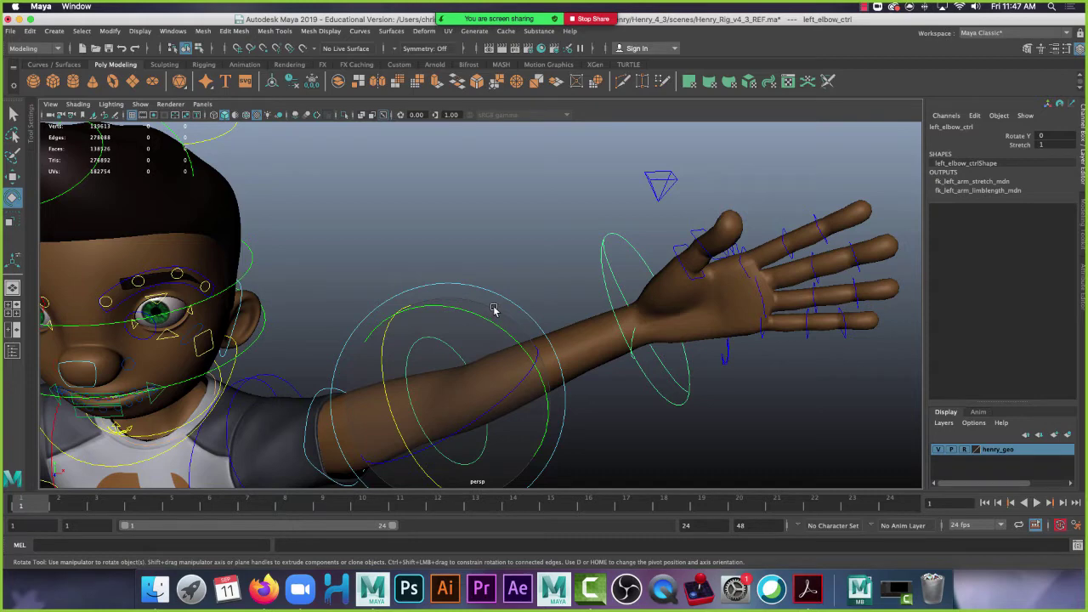
{"action": "left_click_drag", "start_coordinate": [493, 323], "coordinate": [279, 318]}
{"action": "right_click_drag", "start_coordinate": [768, 340], "coordinate": [624, 276], "text": "alt"}
{"action": "mouse_move", "coordinate": [625, 276]}
{"action": "left_mouse_down", "text": "alt"}
{"action": "mouse_move", "coordinate": [629, 301]}
{"action": "mouse_move", "coordinate": [632, 289]}
{"action": "left_mouse_up", "text": "alt"}
{"action": "middle_click_drag", "start_coordinate": [636, 212], "coordinate": [642, 257], "text": "alt"}
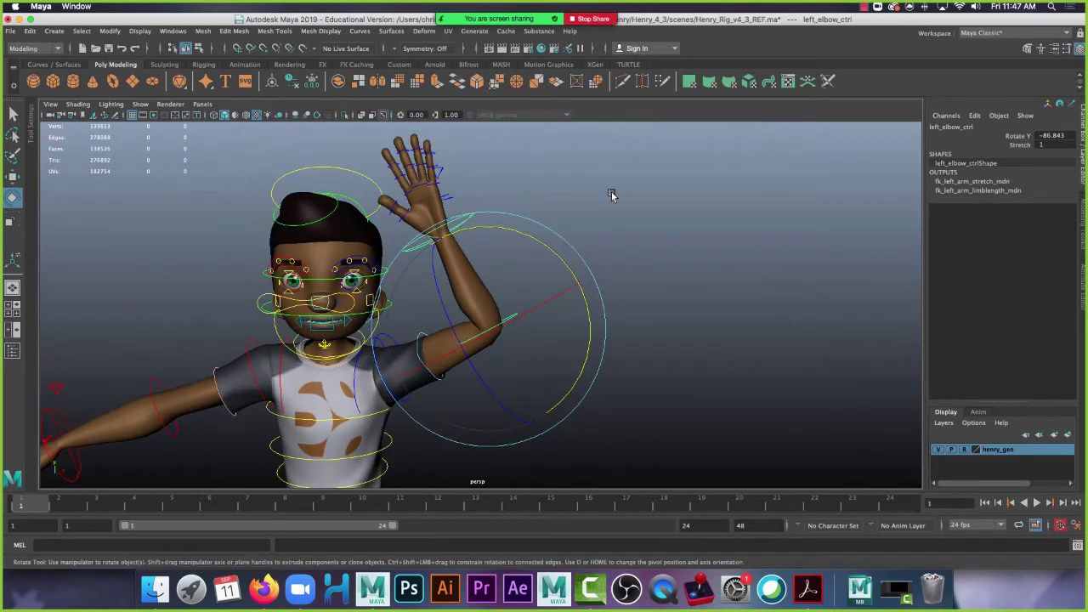
Rotate the left hand's FK control to about -80.8 in Rotate X and -53.9 in Rotate Z, and view the arm pose.
{"action": "left_click", "coordinate": [612, 197]}
{"action": "left_click", "coordinate": [461, 219]}
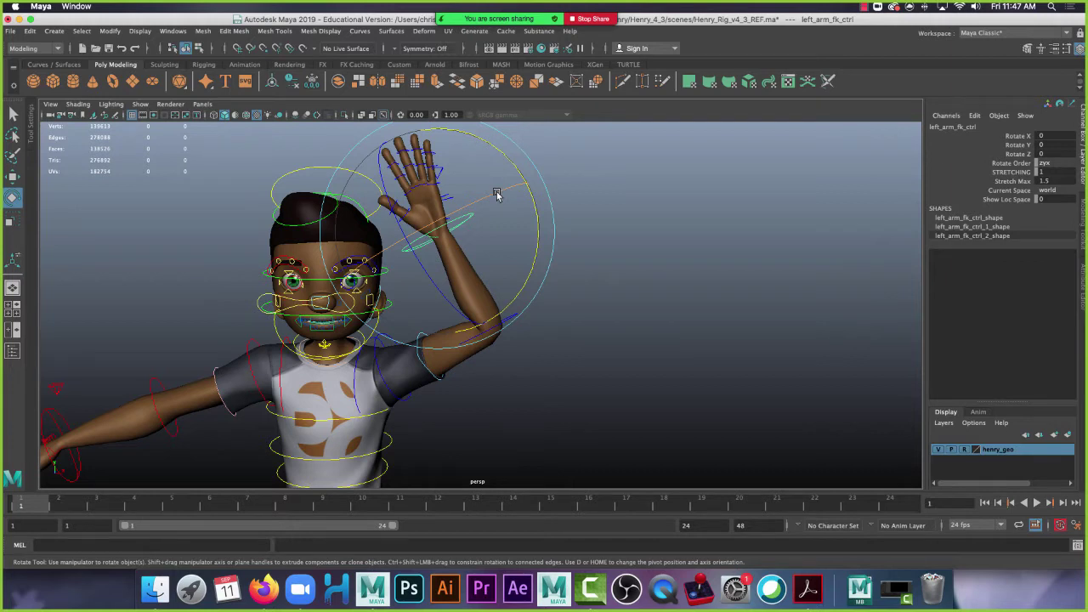
{"action": "left_click_drag", "start_coordinate": [497, 194], "coordinate": [363, 250]}
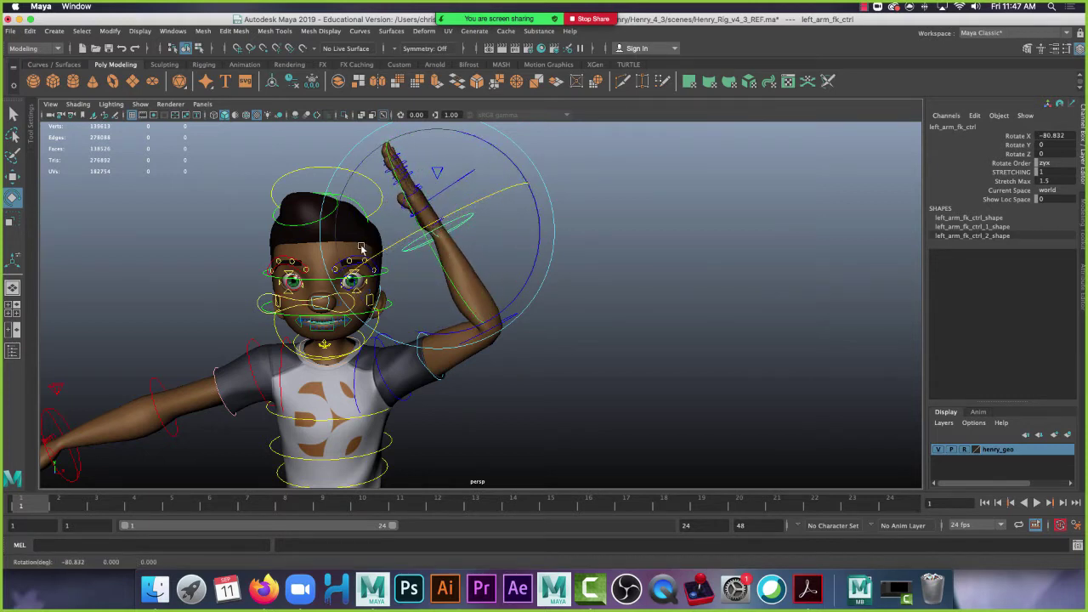
{"action": "left_click_drag", "start_coordinate": [510, 160], "coordinate": [422, 109]}
{"action": "left_click_drag", "start_coordinate": [623, 378], "coordinate": [672, 381], "text": "alt"}
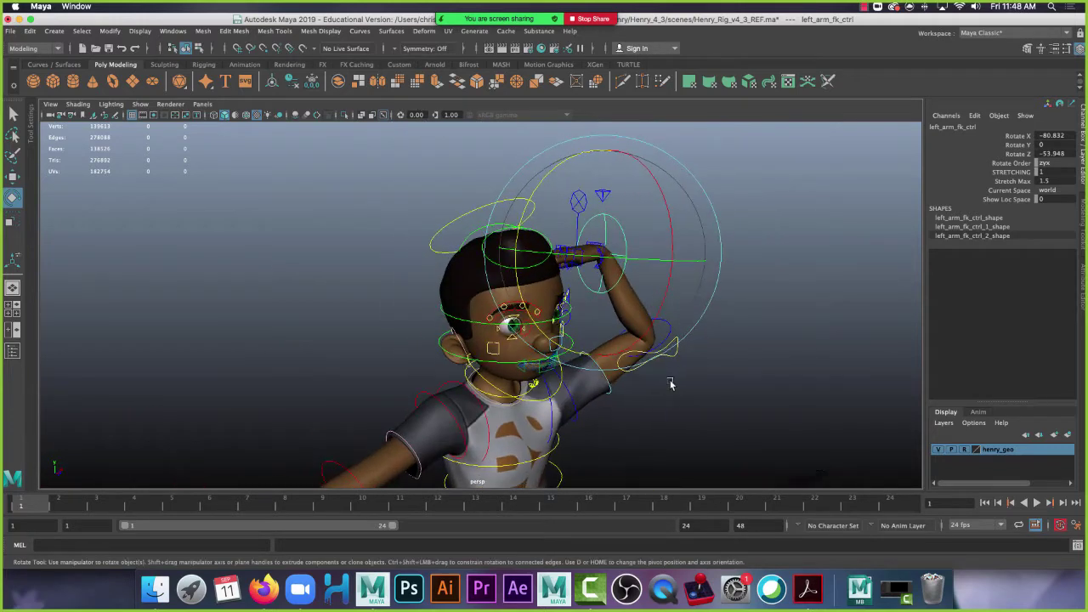
Fine-tune the rotation of the left clavicle control and clear the selection.
{"action": "left_click", "coordinate": [570, 392]}
{"action": "left_click_drag", "start_coordinate": [564, 370], "coordinate": [583, 398]}
{"action": "left_click", "coordinate": [751, 312]}
Examine the character's full-body pose, with the left arm raised to the forehead and the left knee lifted.
{"action": "left_click_drag", "start_coordinate": [752, 312], "coordinate": [595, 322], "text": "alt"}
{"action": "left_click_drag", "start_coordinate": [616, 334], "coordinate": [718, 284], "text": "alt"}
{"action": "left_click_drag", "start_coordinate": [653, 269], "coordinate": [659, 290], "text": "alt"}
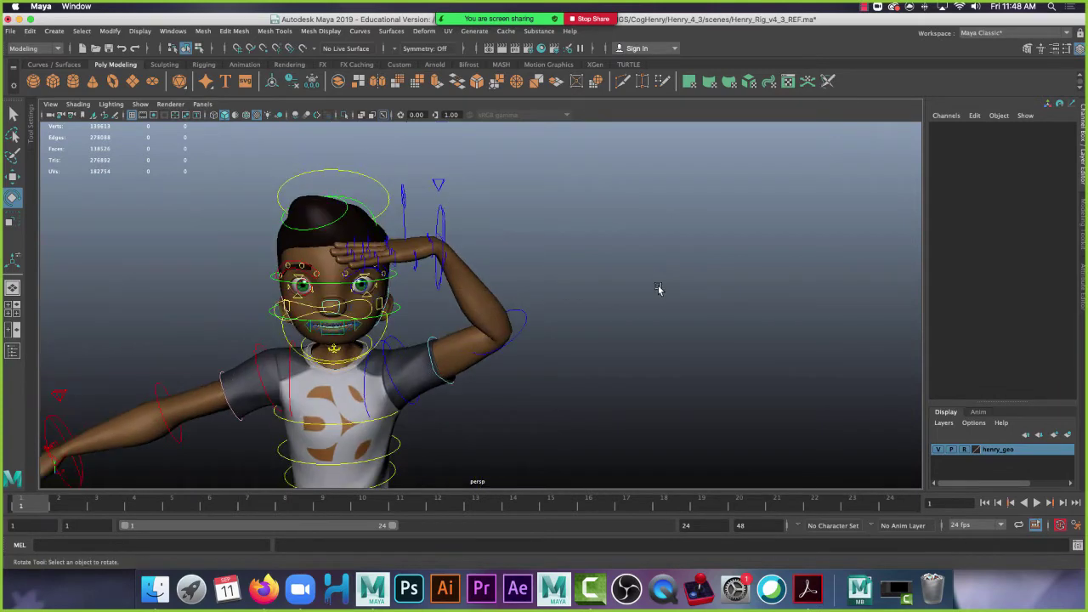
{"action": "left_click_drag", "start_coordinate": [555, 301], "coordinate": [598, 269], "text": "alt"}
{"action": "middle_click_drag", "start_coordinate": [489, 321], "coordinate": [617, 245], "text": "alt"}
{"action": "right_click_drag", "start_coordinate": [651, 463], "coordinate": [621, 406], "text": "alt"}
{"action": "middle_click_drag", "start_coordinate": [643, 476], "coordinate": [629, 399], "text": "alt"}
{"action": "right_click_drag", "start_coordinate": [616, 398], "coordinate": [589, 348], "text": "alt"}
{"action": "middle_click_drag", "start_coordinate": [589, 347], "coordinate": [664, 333], "text": "alt"}
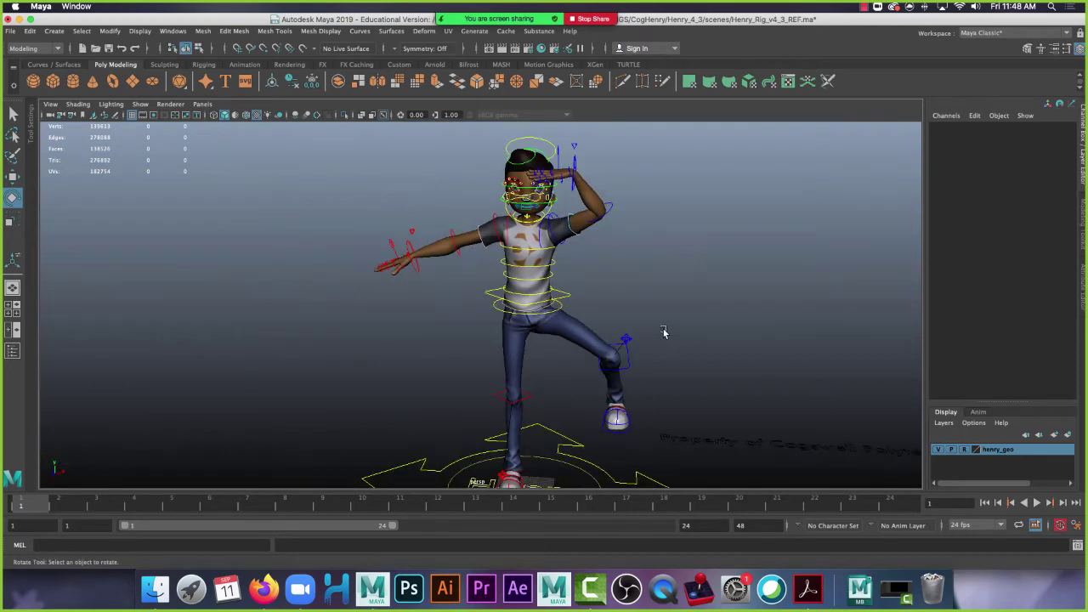
{"action": "mouse_move", "coordinate": [351, 299]}
{"action": "left_mouse_down", "text": "alt"}
{"action": "mouse_move", "coordinate": [365, 304]}
{"action": "mouse_move", "coordinate": [353, 312]}
{"action": "left_mouse_up", "text": "alt"}
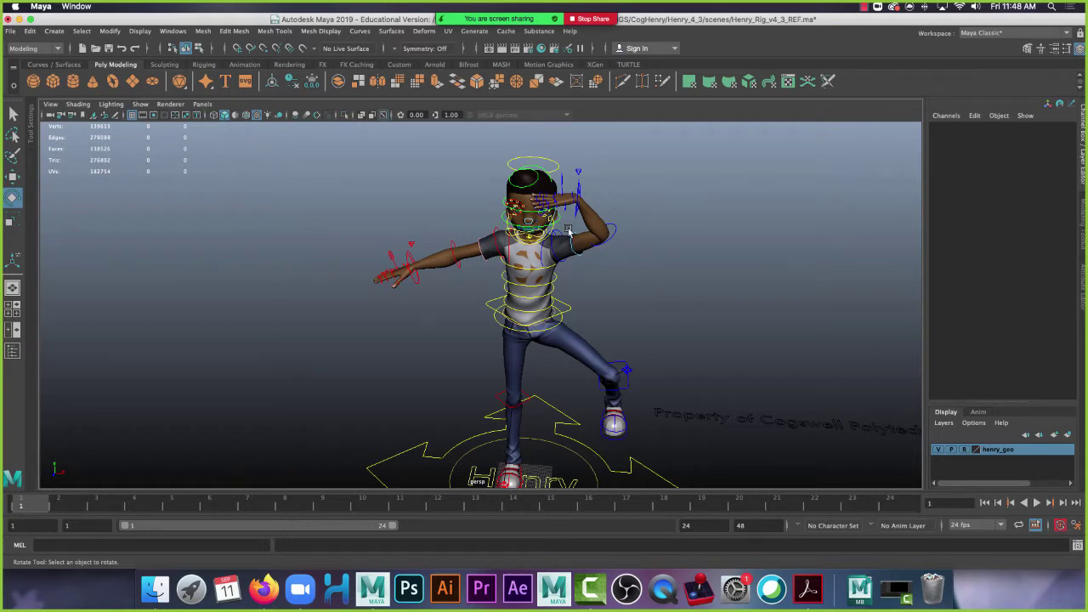
{"action": "right_click_drag", "start_coordinate": [638, 342], "coordinate": [633, 378], "text": "alt"}
{"action": "middle_click_drag", "start_coordinate": [634, 377], "coordinate": [643, 390], "text": "alt"}
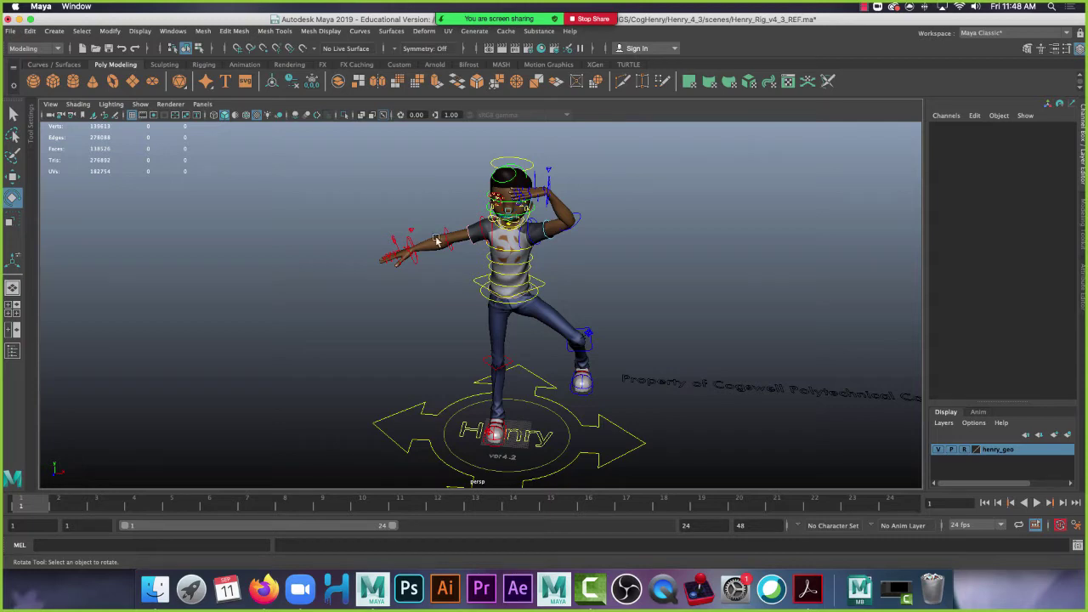
Examine the raised left arm's clavicle, shoulder, elbow and hand controls up close from several angles.
{"action": "scroll", "coordinate": [437, 238], "scroll_direction": "up", "scroll_amount": 6}
{"action": "middle_click_drag", "start_coordinate": [746, 214], "coordinate": [659, 345], "text": "alt"}
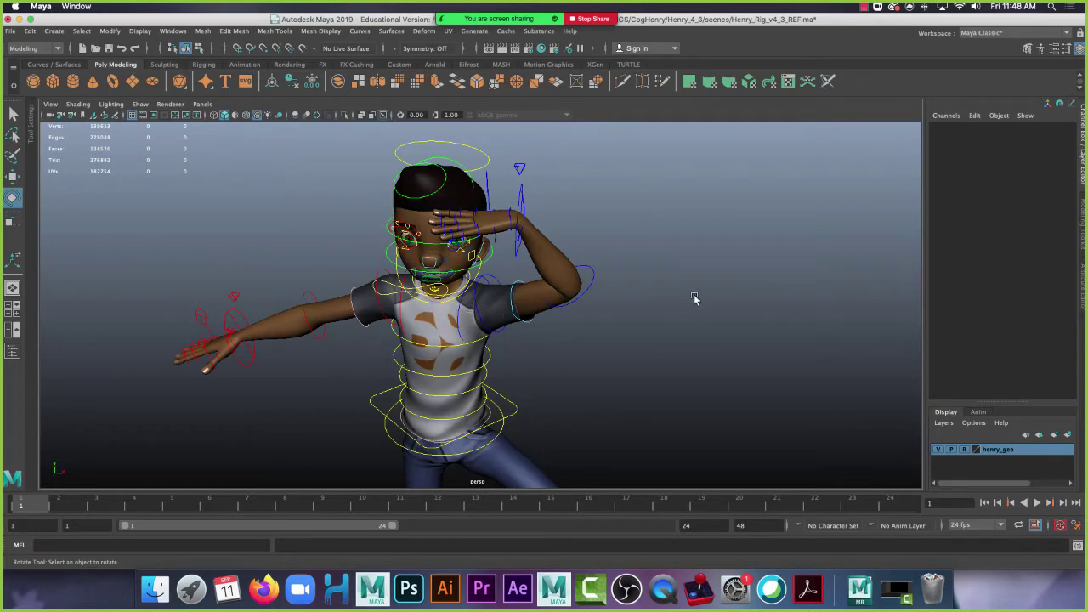
{"action": "left_click_drag", "start_coordinate": [728, 250], "coordinate": [719, 258], "text": "alt"}
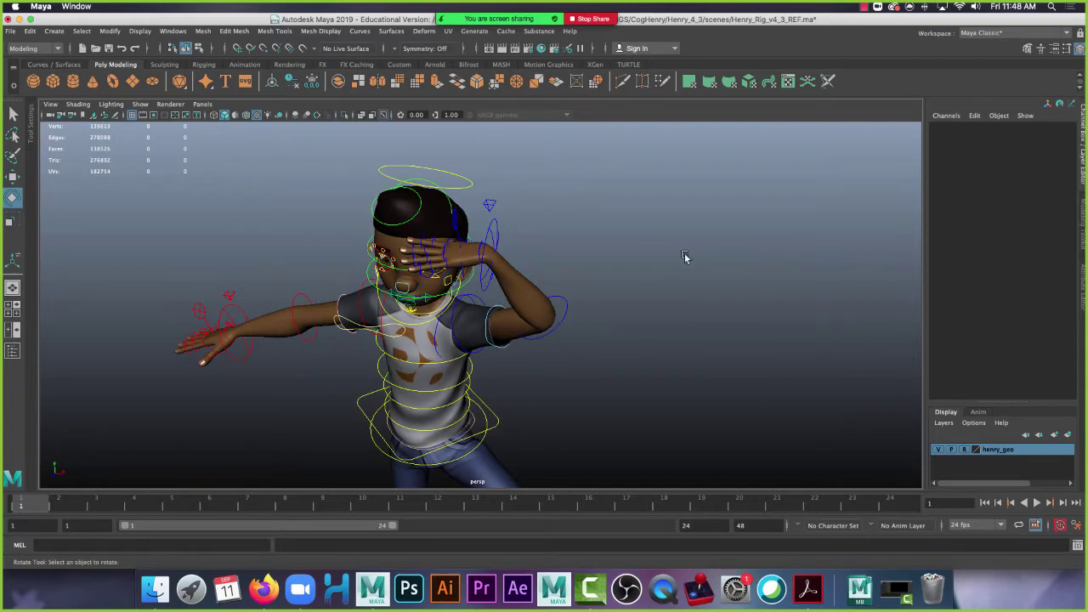
{"action": "right_click_drag", "start_coordinate": [466, 234], "coordinate": [640, 302], "text": "alt"}
{"action": "left_click_drag", "start_coordinate": [670, 387], "coordinate": [627, 343], "text": "alt"}
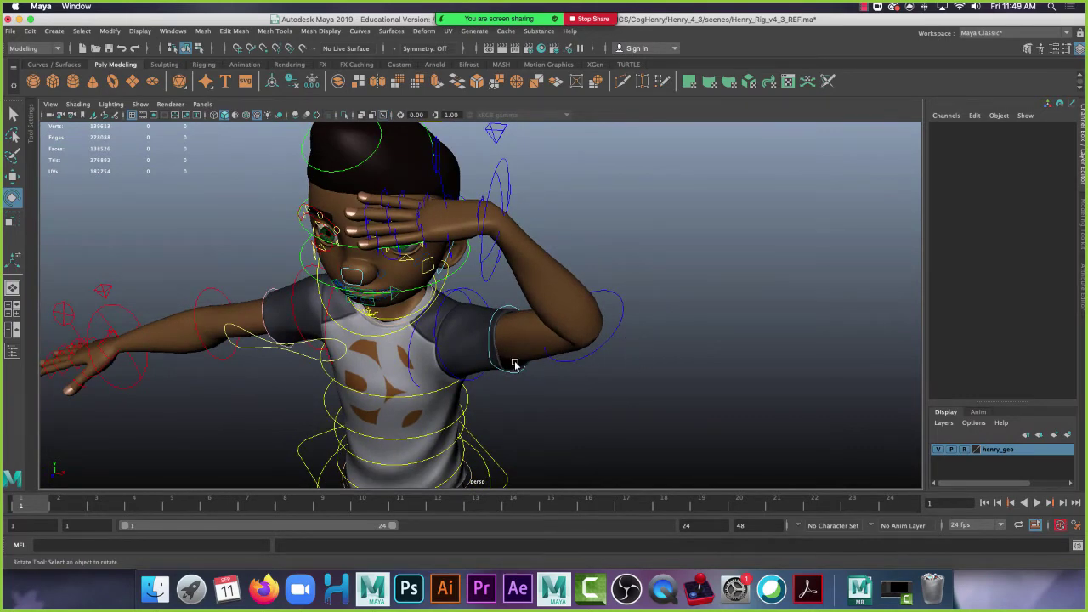
{"action": "left_click_drag", "start_coordinate": [516, 365], "coordinate": [526, 367], "text": "alt"}
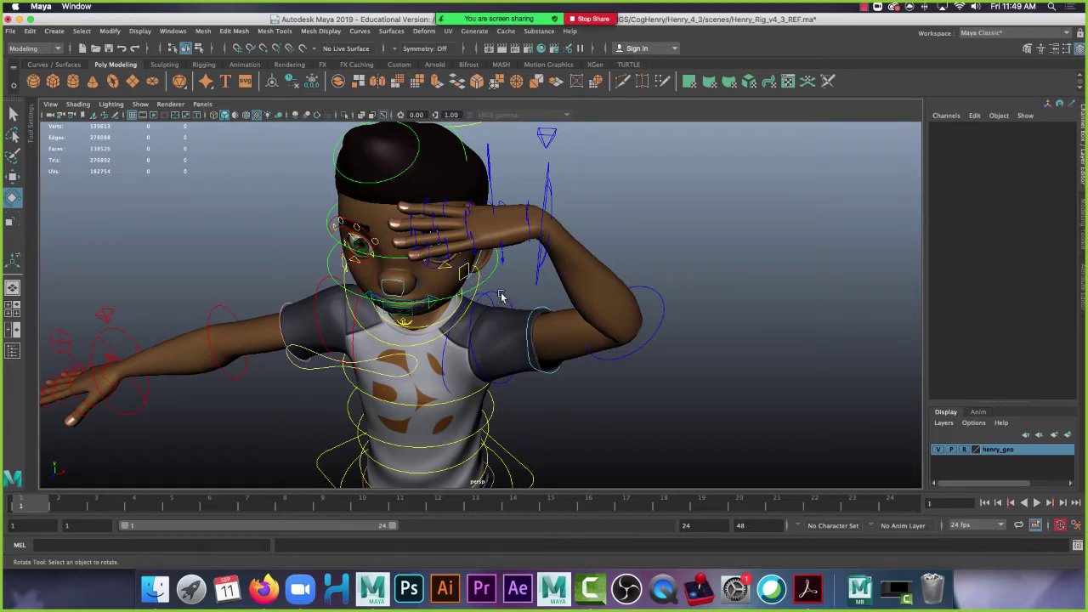
{"action": "left_click_drag", "start_coordinate": [499, 293], "coordinate": [448, 291], "text": "alt"}
{"action": "left_click_drag", "start_coordinate": [542, 276], "coordinate": [528, 315], "text": "alt"}
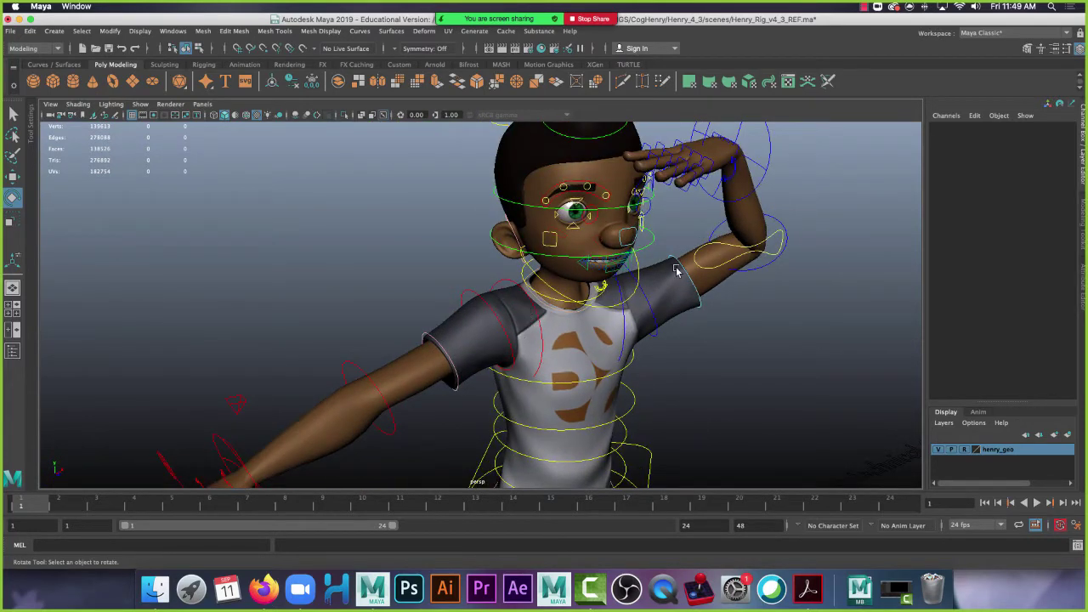
{"action": "left_click_drag", "start_coordinate": [683, 271], "coordinate": [640, 276], "text": "alt"}
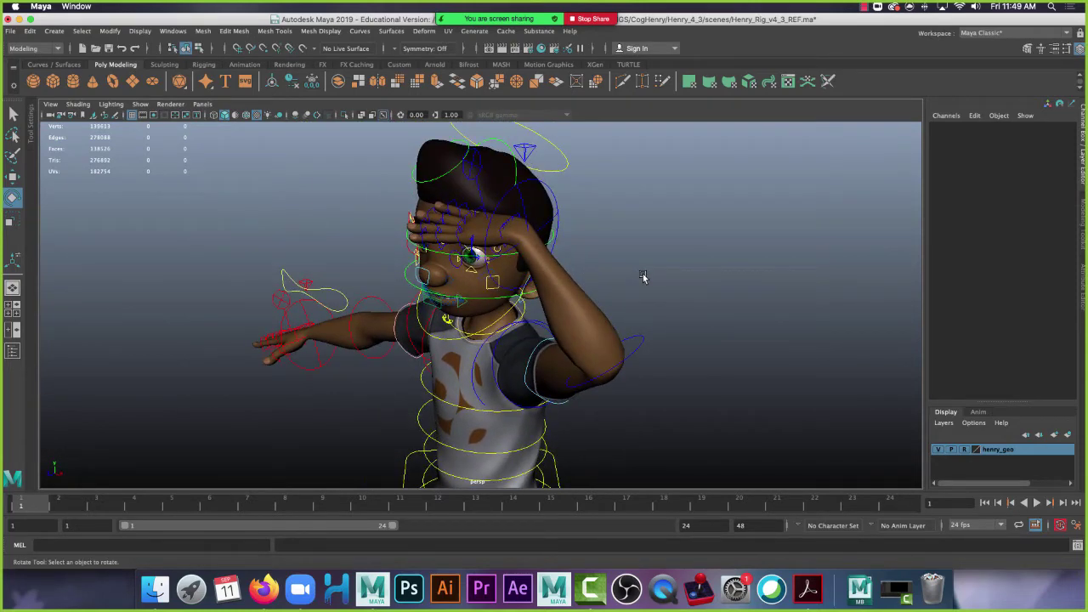
{"action": "left_click_drag", "start_coordinate": [507, 296], "coordinate": [580, 298], "text": "alt"}
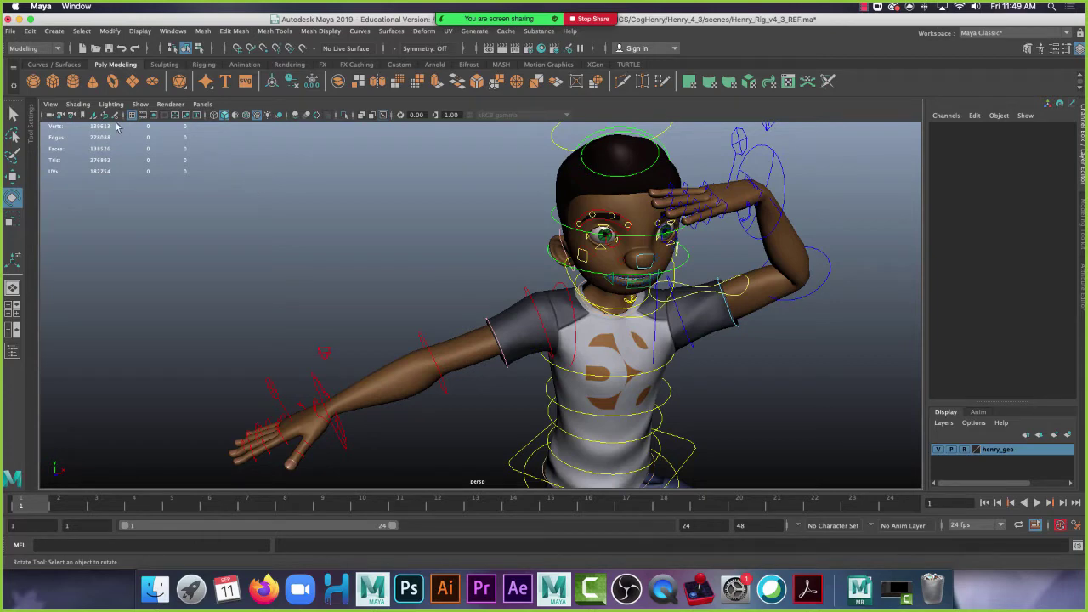
Start opening another scene and browse to the bookmarked 20-21SY folder.
{"action": "left_click", "coordinate": [95, 47]}
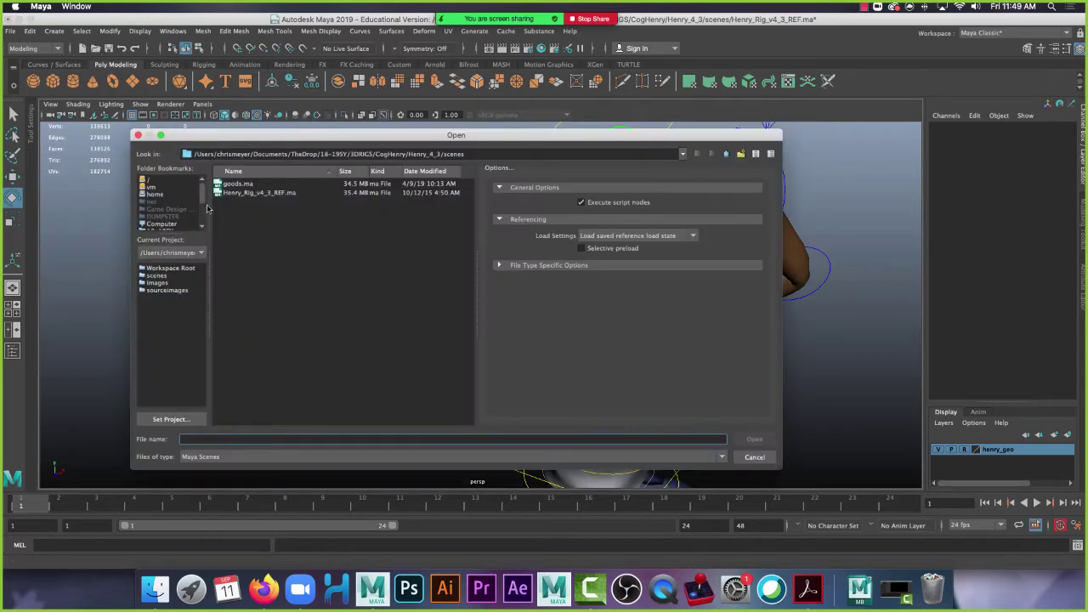
{"action": "scroll", "coordinate": [177, 218], "scroll_direction": "down", "scroll_amount": 3}
{"action": "left_click", "coordinate": [161, 202]}
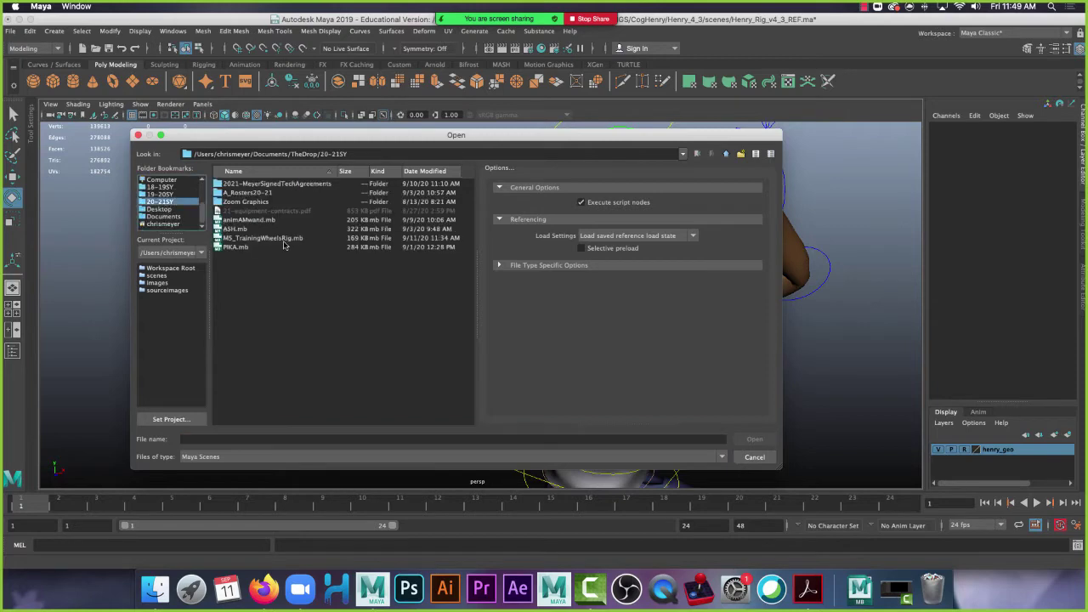
{"action": "double_click", "coordinate": [283, 244]}
{"action": "left_click", "coordinate": [591, 306]}
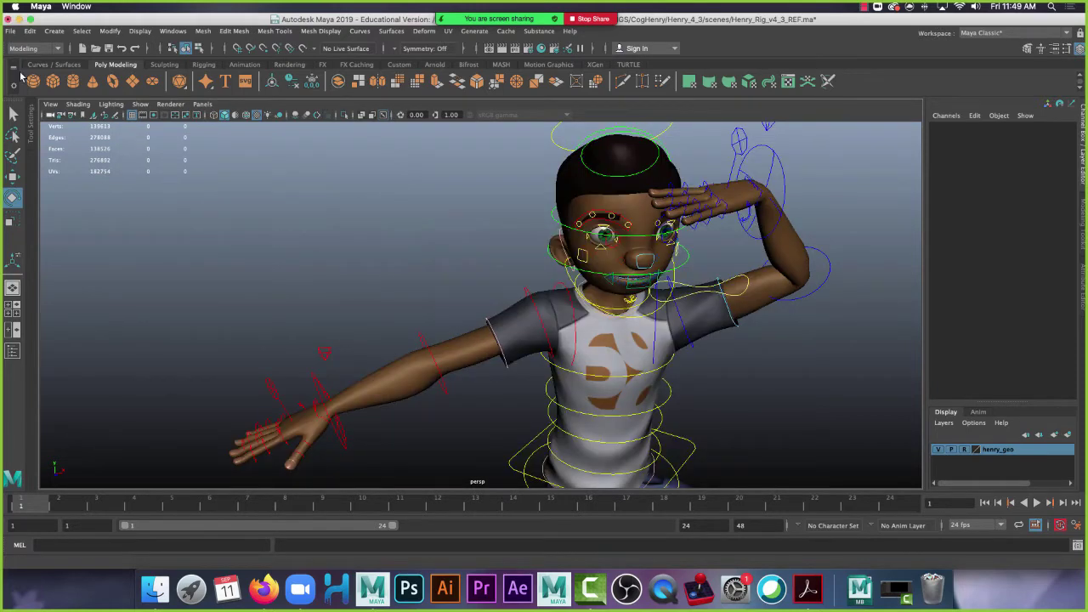
{"action": "left_click", "coordinate": [95, 47]}
{"action": "double_click", "coordinate": [248, 246]}
{"action": "left_click", "coordinate": [591, 306]}
Open M5_TrainingWheelsRig.mb from the 20-21SY folder, discarding the changes to the Henry rig scene.
{"action": "left_click", "coordinate": [97, 49]}
{"action": "double_click", "coordinate": [257, 238]}
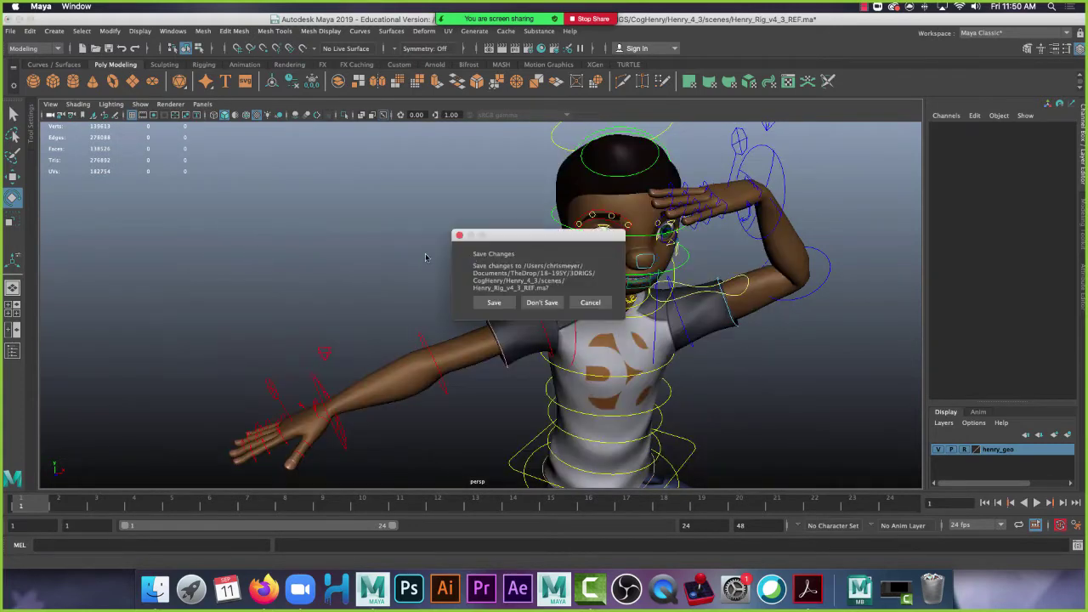
{"action": "left_click", "coordinate": [522, 296]}
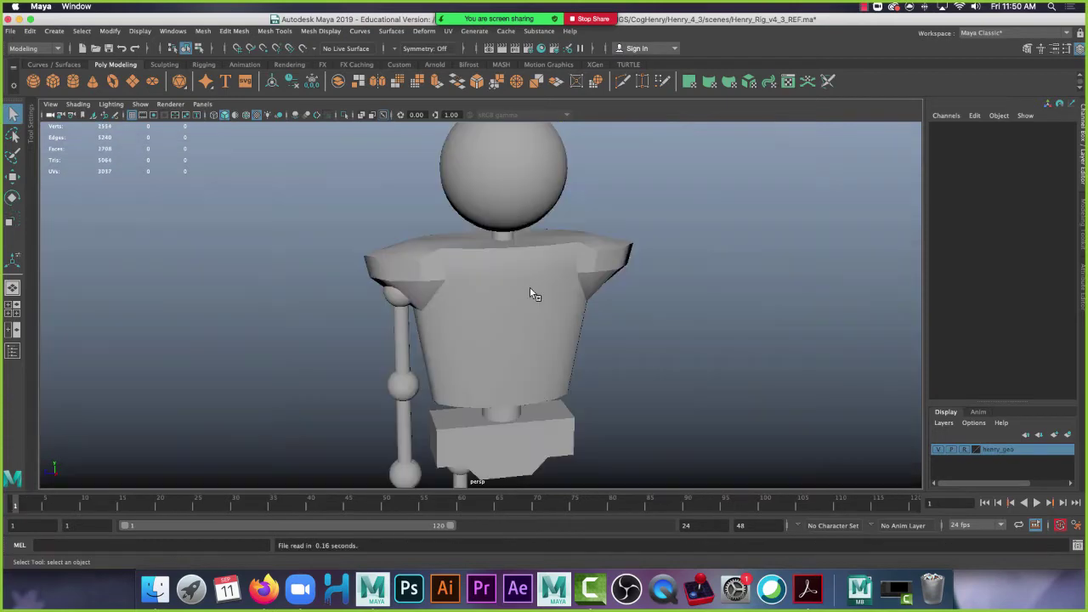
Examine the whole training model from head to foot in the perspective view.
{"action": "scroll", "coordinate": [665, 391], "scroll_direction": "down", "scroll_amount": 1}
{"action": "right_click_drag", "start_coordinate": [665, 391], "coordinate": [583, 394], "text": "alt"}
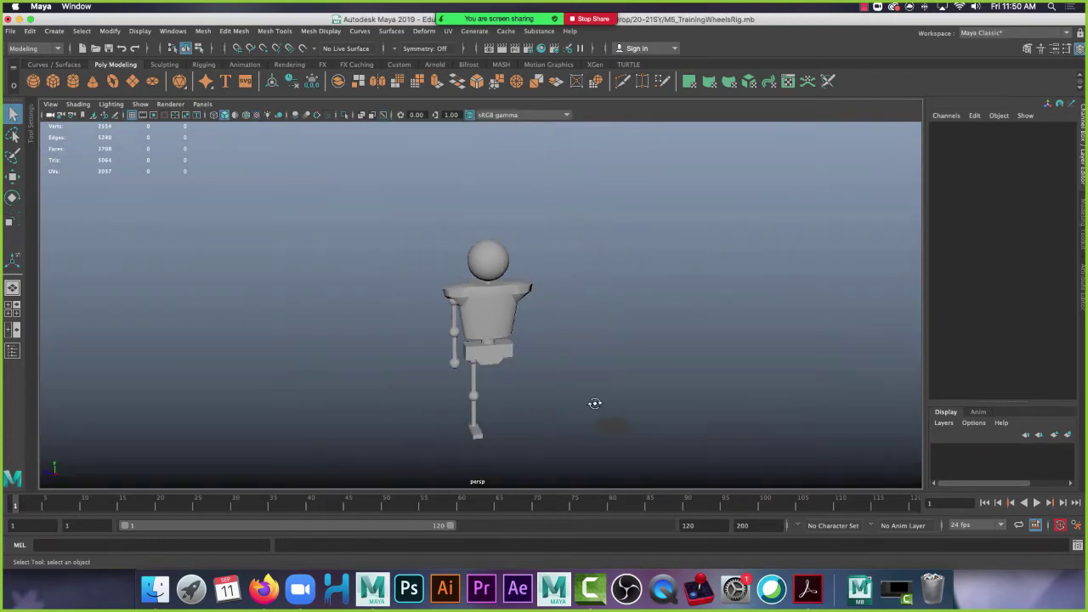
{"action": "left_click_drag", "start_coordinate": [595, 403], "coordinate": [394, 337], "text": "alt"}
{"action": "right_click_drag", "start_coordinate": [394, 337], "coordinate": [495, 384], "text": "alt"}
{"action": "left_click_drag", "start_coordinate": [495, 384], "coordinate": [525, 389], "text": "alt"}
{"action": "middle_click_drag", "start_coordinate": [526, 390], "coordinate": [536, 323], "text": "alt"}
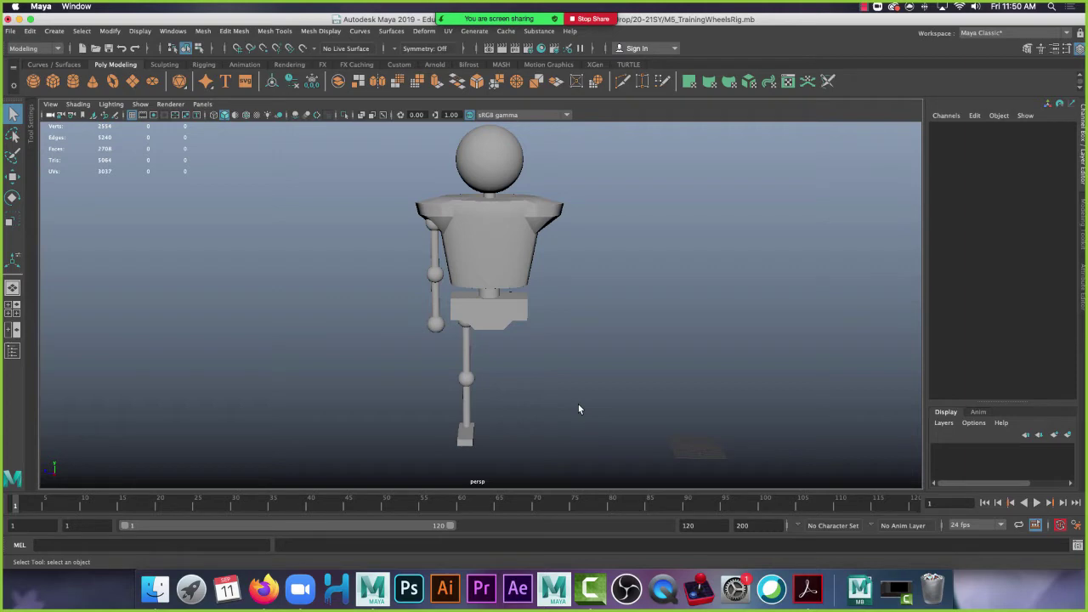
Switch to Firefox and review the viewer mode and viewer button tables in the Filled Notes: Maya 5 document.
{"action": "left_click", "coordinate": [263, 588]}
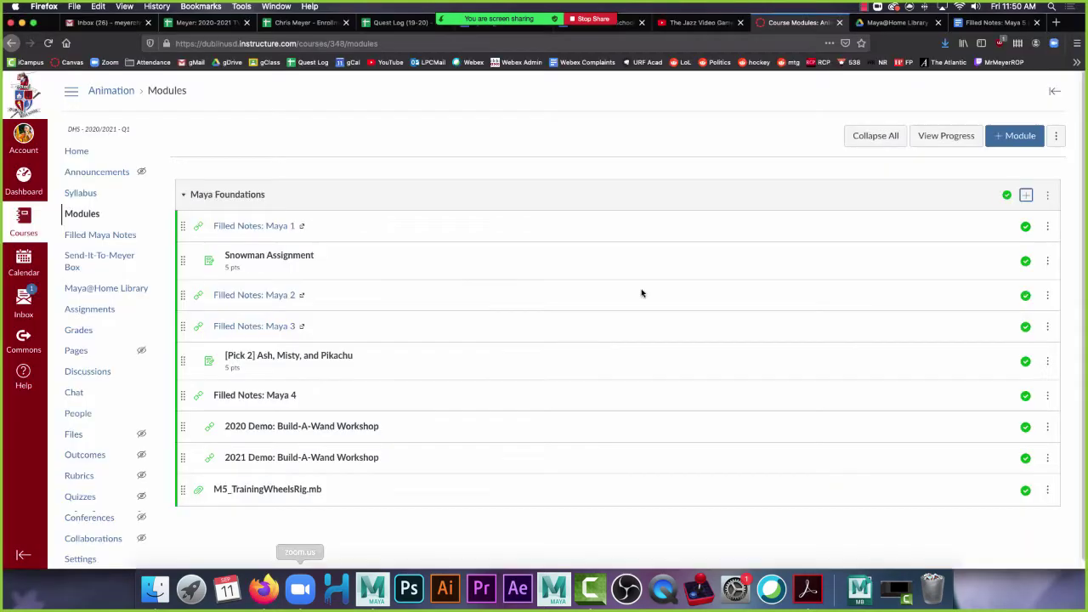
{"action": "left_click", "coordinate": [990, 22]}
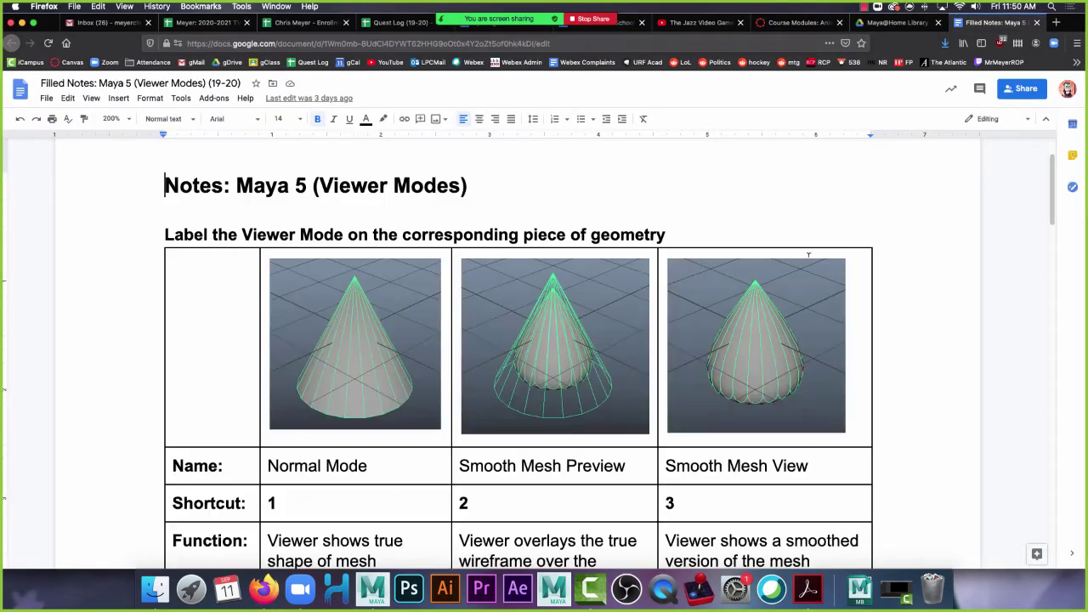
{"action": "scroll", "coordinate": [808, 254], "scroll_direction": "down", "scroll_amount": 5}
{"action": "scroll", "coordinate": [807, 255], "scroll_direction": "up", "scroll_amount": 1}
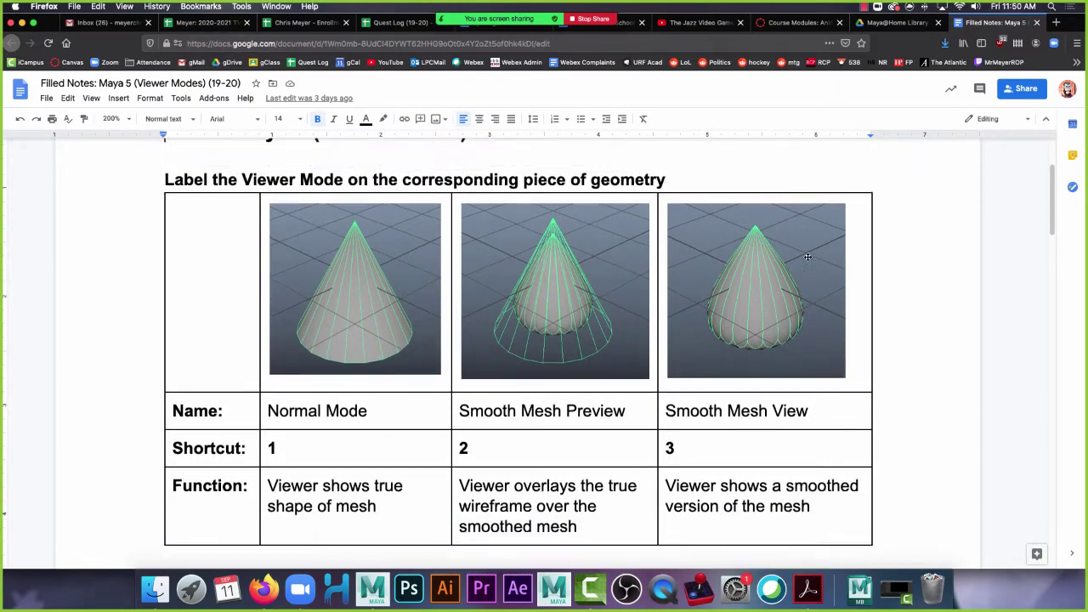
{"action": "scroll", "coordinate": [478, 260], "scroll_direction": "up", "scroll_amount": 1}
{"action": "scroll", "coordinate": [508, 322], "scroll_direction": "down", "scroll_amount": 7}
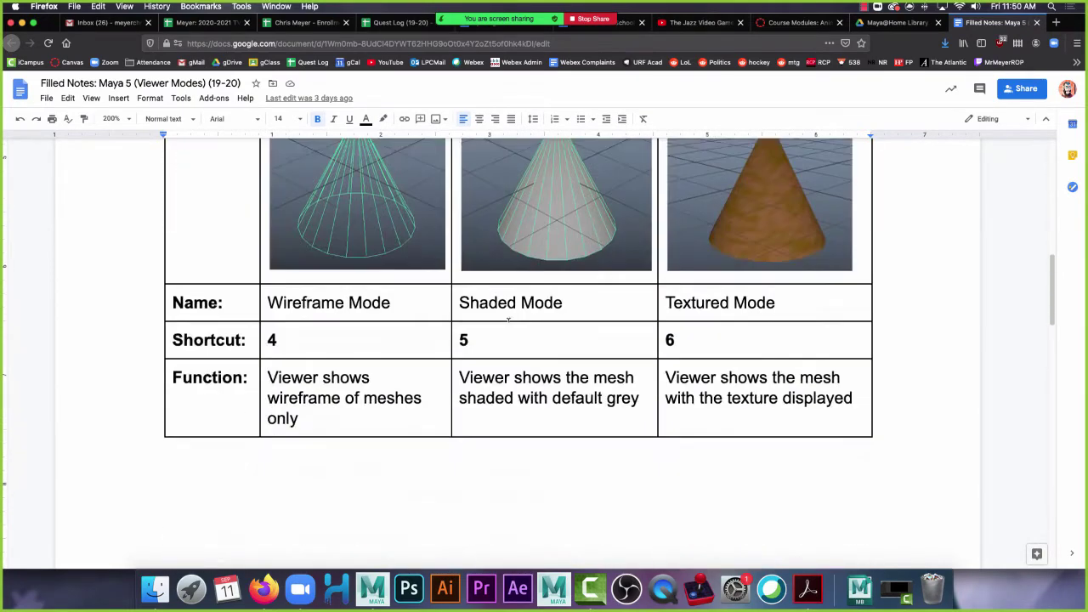
{"action": "scroll", "coordinate": [508, 320], "scroll_direction": "down", "scroll_amount": 5}
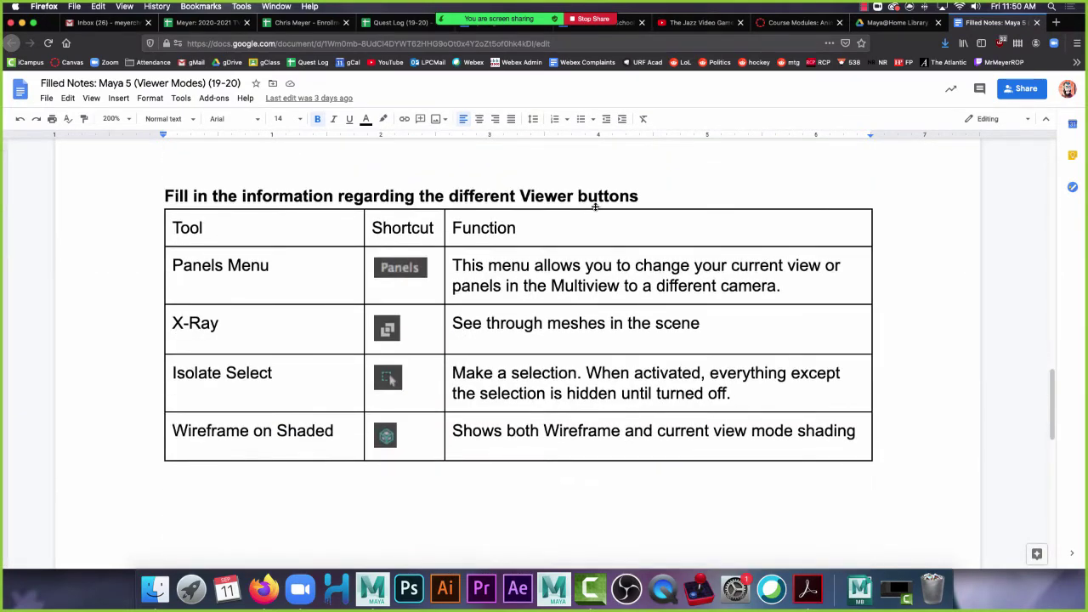
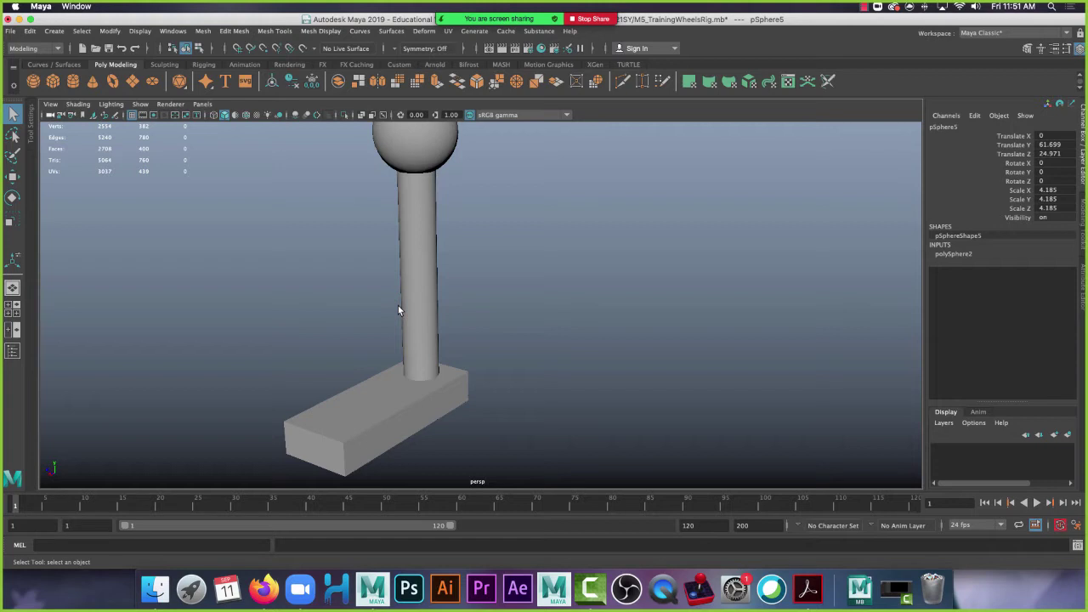
Select the training model's foot block with the Move tool and get a close view of where the shin meets it.
{"action": "left_click", "coordinate": [384, 413]}
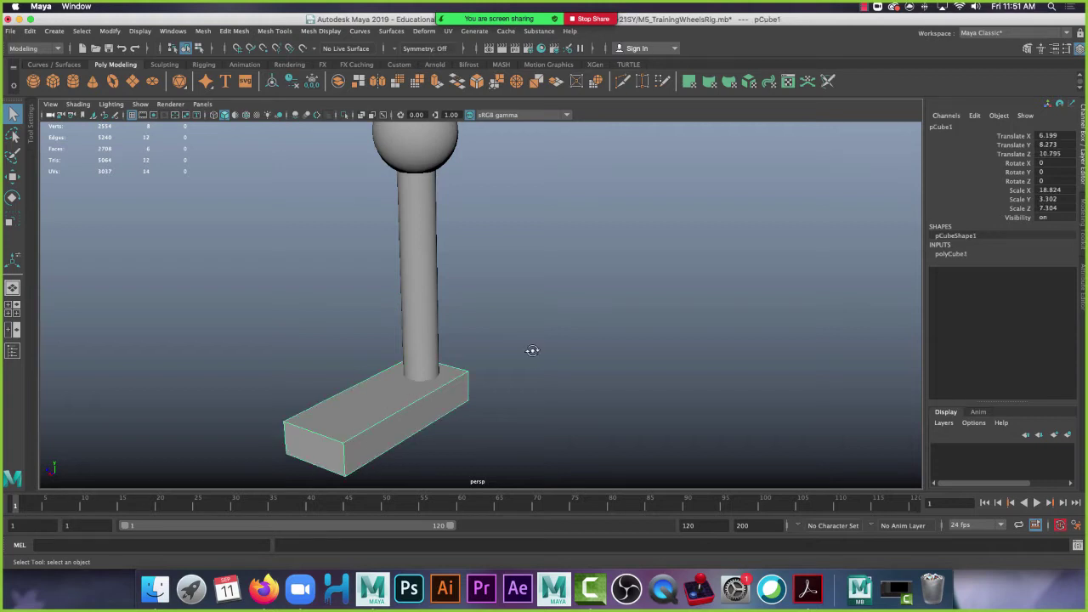
{"action": "left_click_drag", "start_coordinate": [529, 352], "coordinate": [418, 340], "text": "alt"}
{"action": "key", "text": "w"}
{"action": "middle_click_drag", "start_coordinate": [692, 383], "coordinate": [519, 294], "text": "alt"}
{"action": "left_click_drag", "start_coordinate": [520, 294], "coordinate": [566, 311], "text": "alt"}
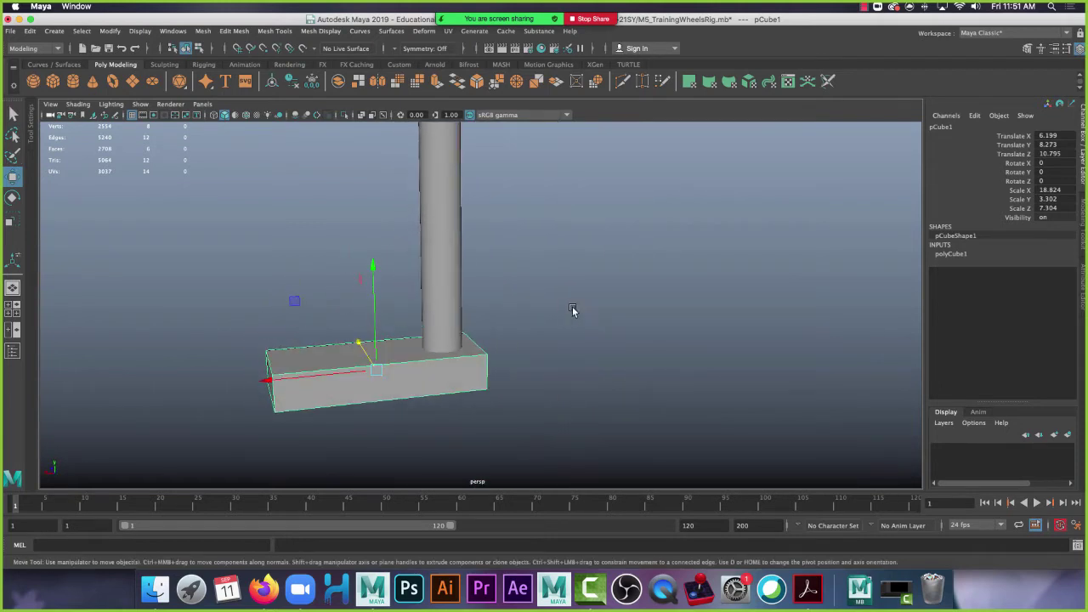
{"action": "scroll", "coordinate": [258, 290], "scroll_direction": "up", "scroll_amount": 5}
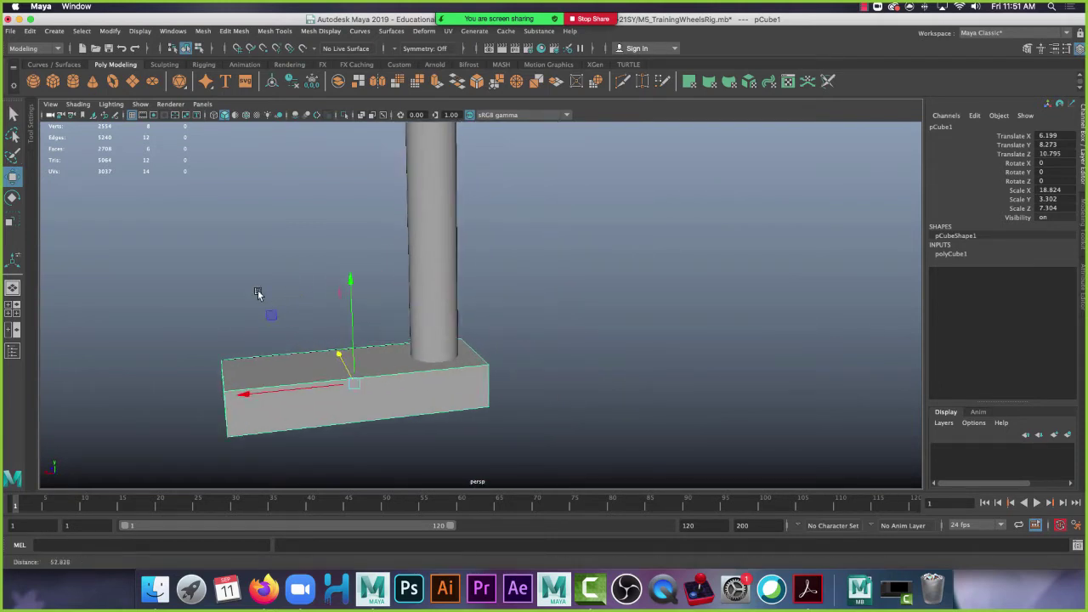
{"action": "scroll", "coordinate": [400, 276], "scroll_direction": "up", "scroll_amount": 5}
{"action": "middle_click_drag", "start_coordinate": [659, 281], "coordinate": [814, 237], "text": "alt"}
{"action": "scroll", "coordinate": [421, 311], "scroll_direction": "up", "scroll_amount": 1}
{"action": "right_click_drag", "start_coordinate": [421, 312], "coordinate": [383, 383], "text": "alt"}
Switch to Firefox and consult the wireframe, shaded and textured mode table in the Maya 5 notes.
{"action": "left_click", "coordinate": [264, 588]}
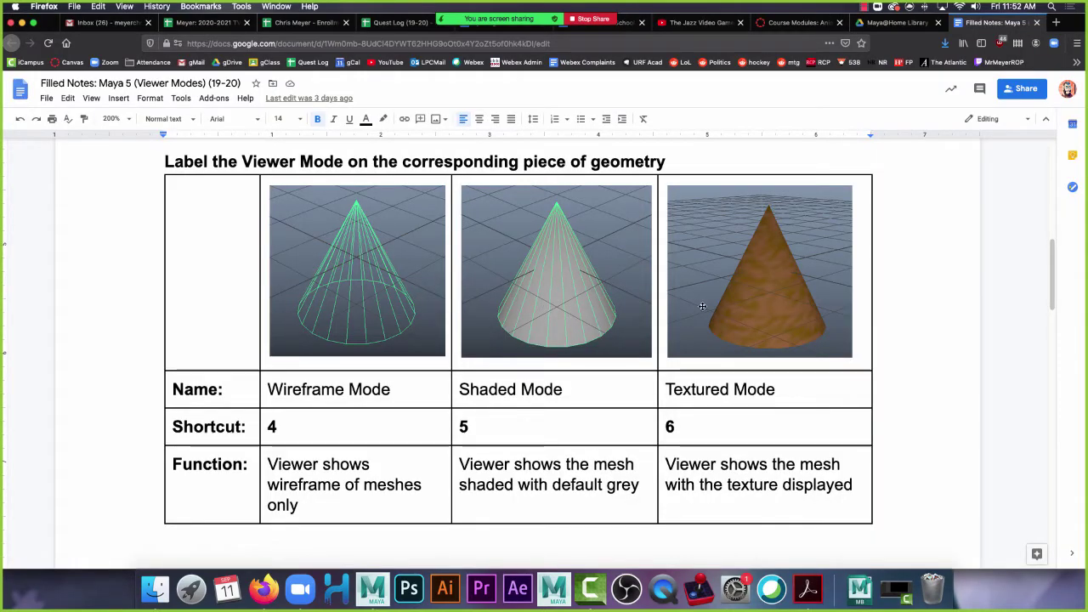
{"action": "scroll", "coordinate": [652, 344], "scroll_direction": "down", "scroll_amount": 5}
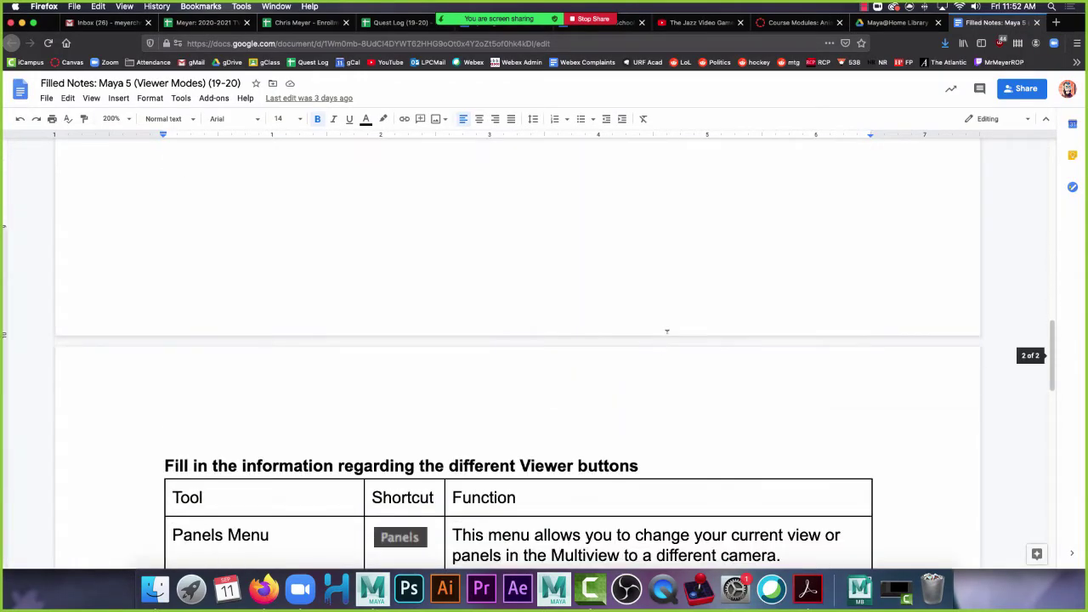
{"action": "scroll", "coordinate": [667, 334], "scroll_direction": "up", "scroll_amount": 6}
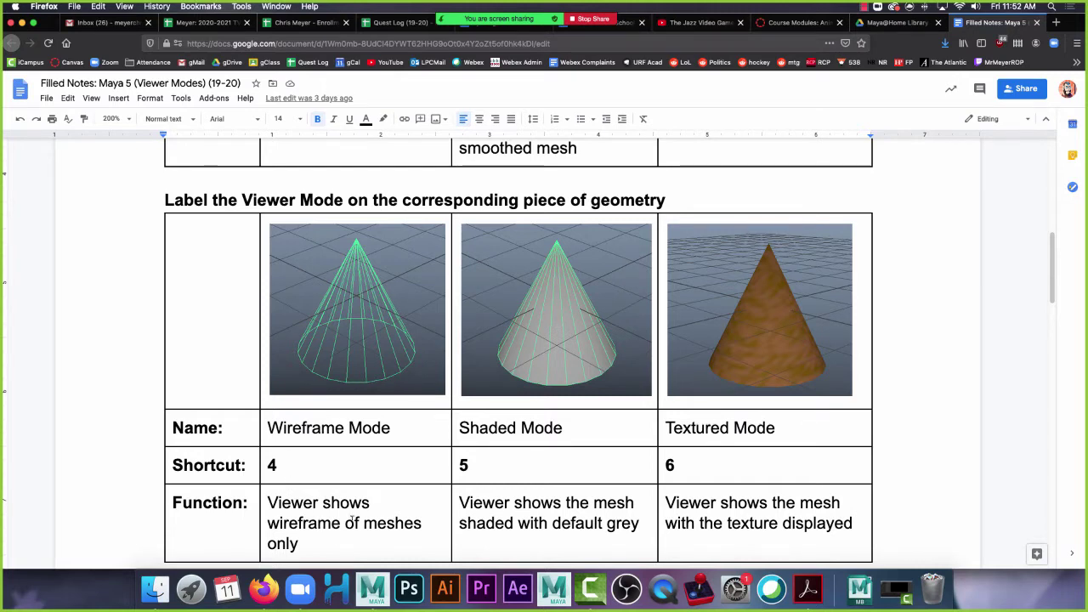
Return to Maya and compare the ankle area in wireframe and shaded display.
{"action": "left_click", "coordinate": [366, 597]}
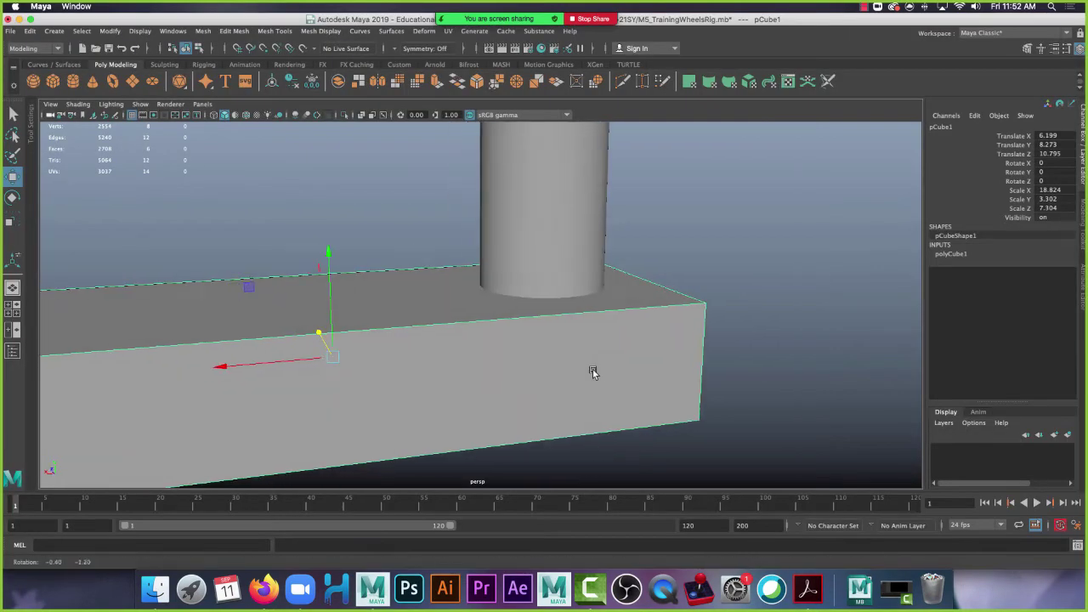
{"action": "key", "text": "4"}
{"action": "left_click_drag", "start_coordinate": [655, 381], "coordinate": [736, 399], "text": "alt"}
{"action": "middle_click_drag", "start_coordinate": [822, 321], "coordinate": [340, 347], "text": "alt"}
{"action": "key", "text": "5"}
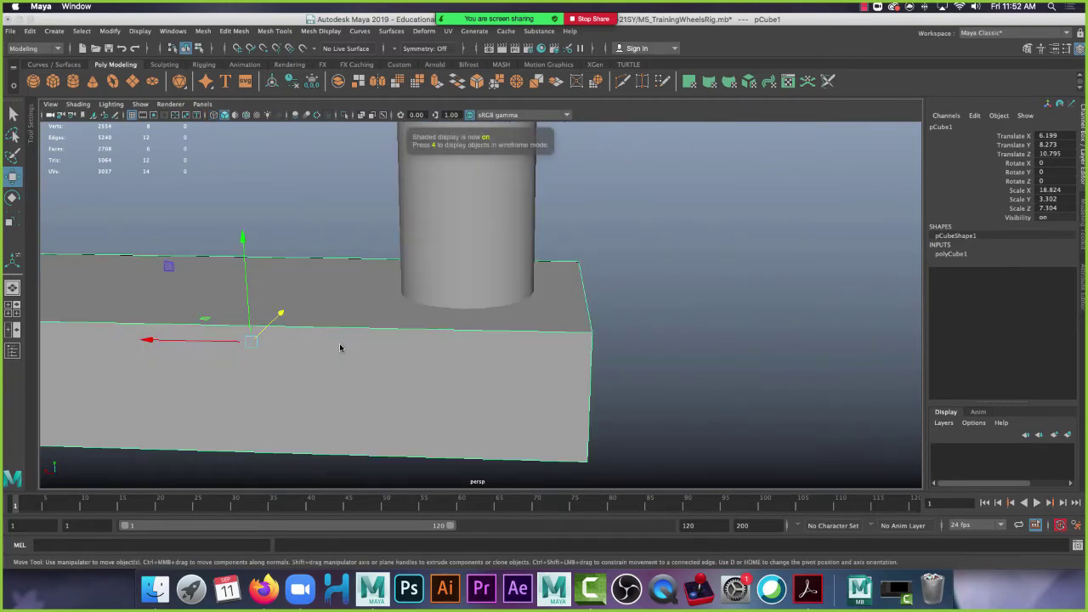
In wireframe display, move the foot block's pivot to the centre of the shin cylinder's bottom end, using point snapping.
{"action": "key", "text": "4"}
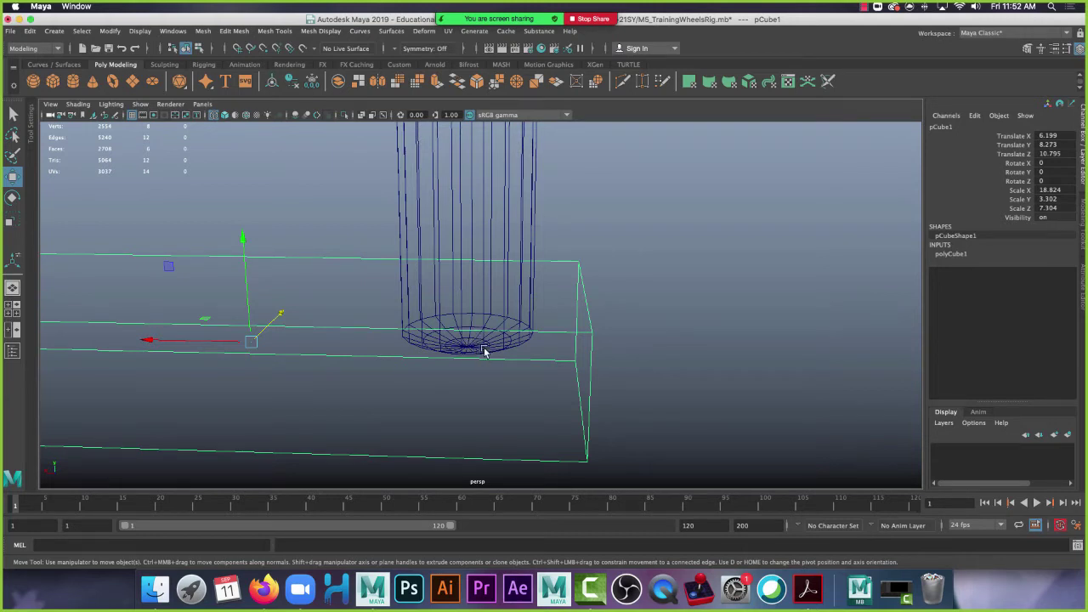
{"action": "key", "text": "d"}
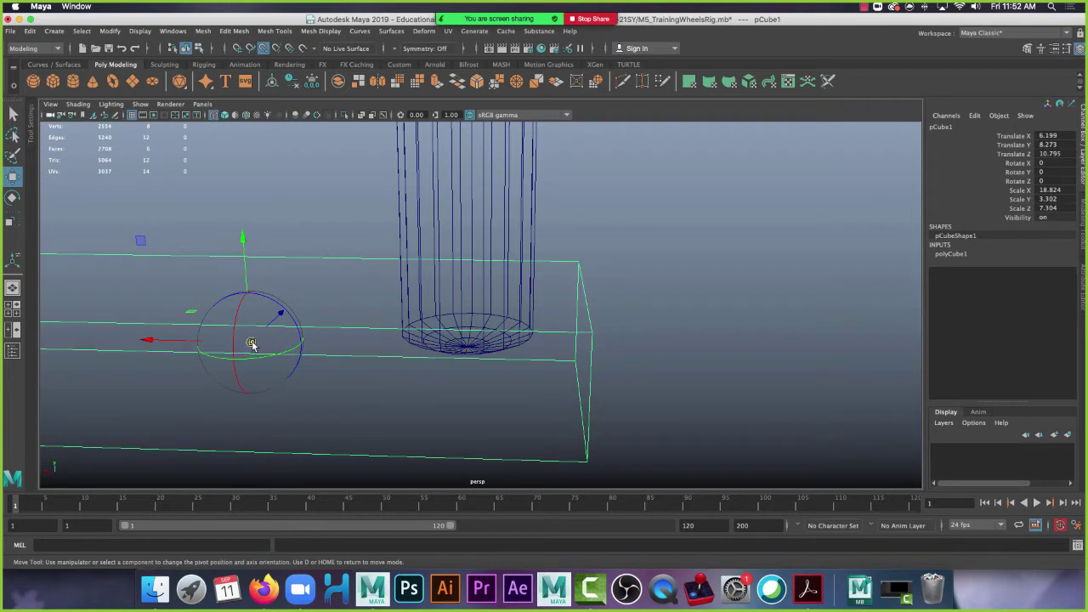
{"action": "left_click_drag", "start_coordinate": [251, 341], "coordinate": [469, 348]}
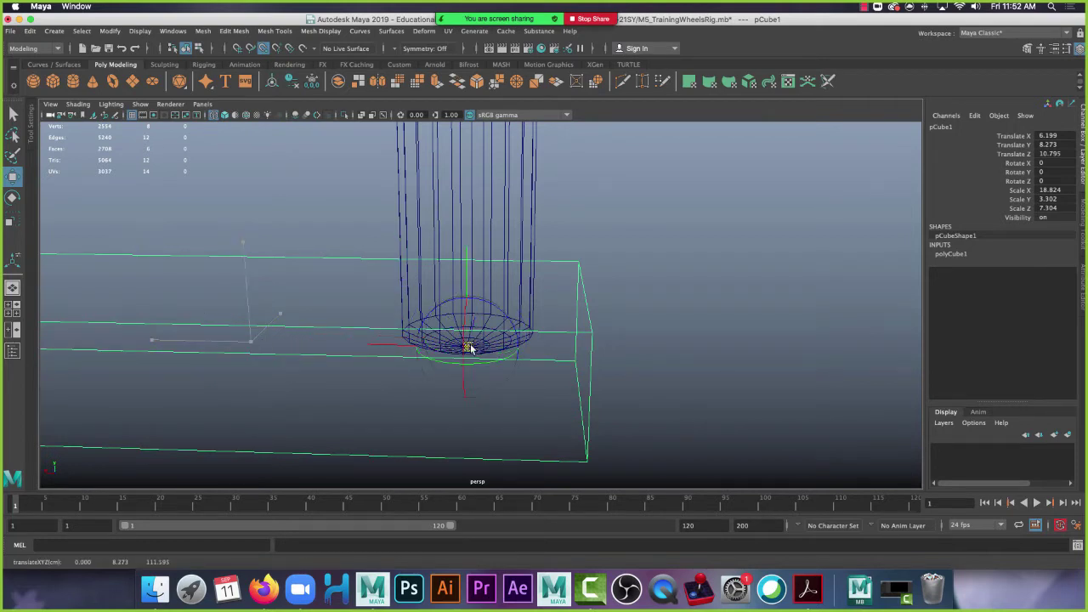
Return to shaded display and get a view of the foot block and the shin's lower end.
{"action": "middle_click_drag", "start_coordinate": [646, 270], "coordinate": [626, 355], "text": "alt"}
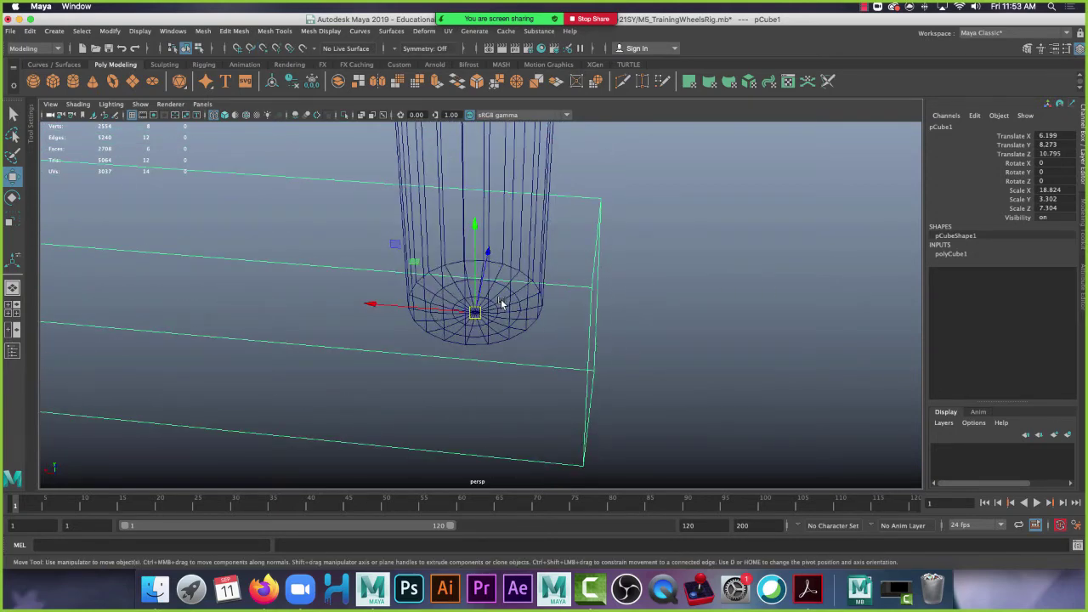
{"action": "key", "text": "5"}
{"action": "mouse_move", "coordinate": [637, 362]}
{"action": "right_mouse_down", "text": "alt"}
{"action": "mouse_move", "coordinate": [567, 293]}
{"action": "mouse_move", "coordinate": [631, 393]}
{"action": "right_mouse_up", "text": "alt"}
{"action": "left_click_drag", "start_coordinate": [632, 394], "coordinate": [595, 371], "text": "alt"}
Test-rotate the foot block about its ankle pivot, and undo the rotation.
{"action": "key", "text": "e"}
{"action": "left_click_drag", "start_coordinate": [498, 336], "coordinate": [522, 408]}
{"action": "key", "text": "ctrl+z"}
{"action": "scroll", "coordinate": [527, 408], "scroll_direction": "down", "scroll_amount": 6}
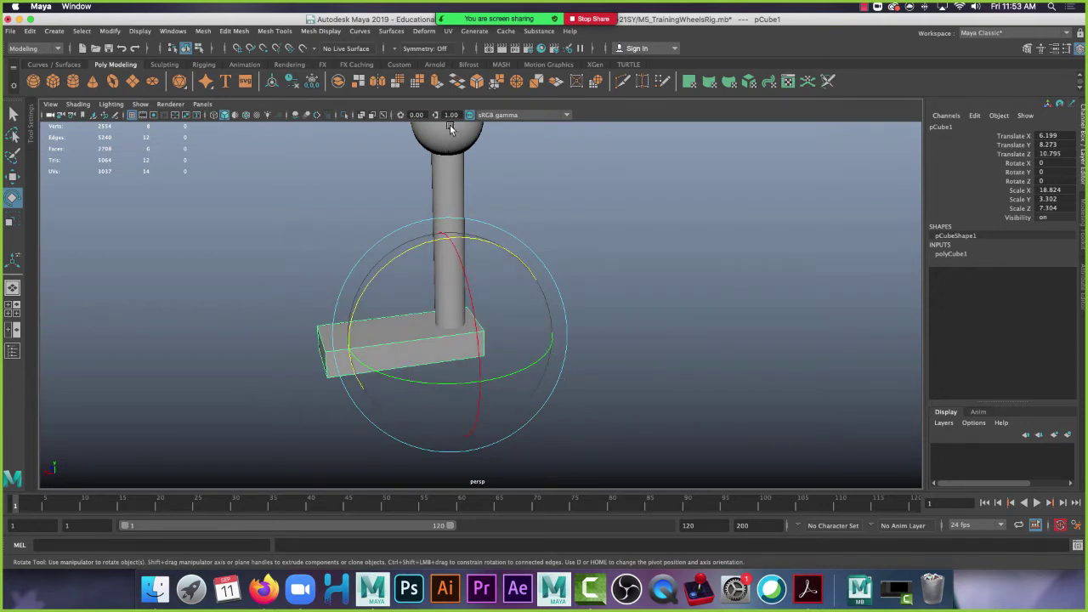
Select the foot block together with the shin and knee sphere piece and group them.
{"action": "right_click_drag", "start_coordinate": [479, 202], "coordinate": [574, 281], "text": "alt"}
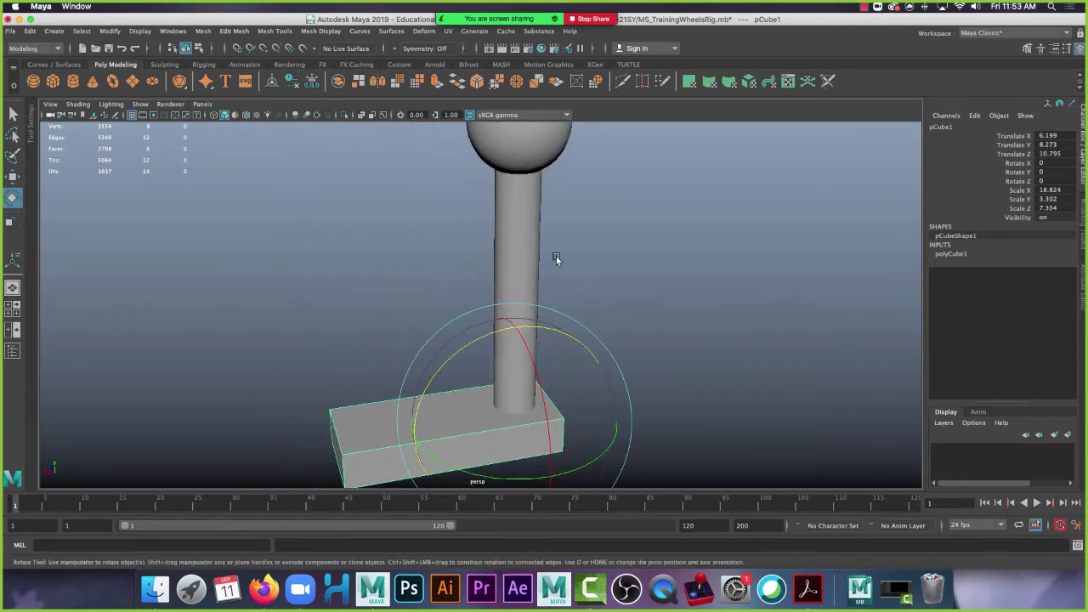
{"action": "left_click", "coordinate": [518, 221]}
{"action": "left_click_drag", "start_coordinate": [411, 244], "coordinate": [427, 317], "text": "alt"}
{"action": "middle_click_drag", "start_coordinate": [426, 317], "coordinate": [491, 329], "text": "alt"}
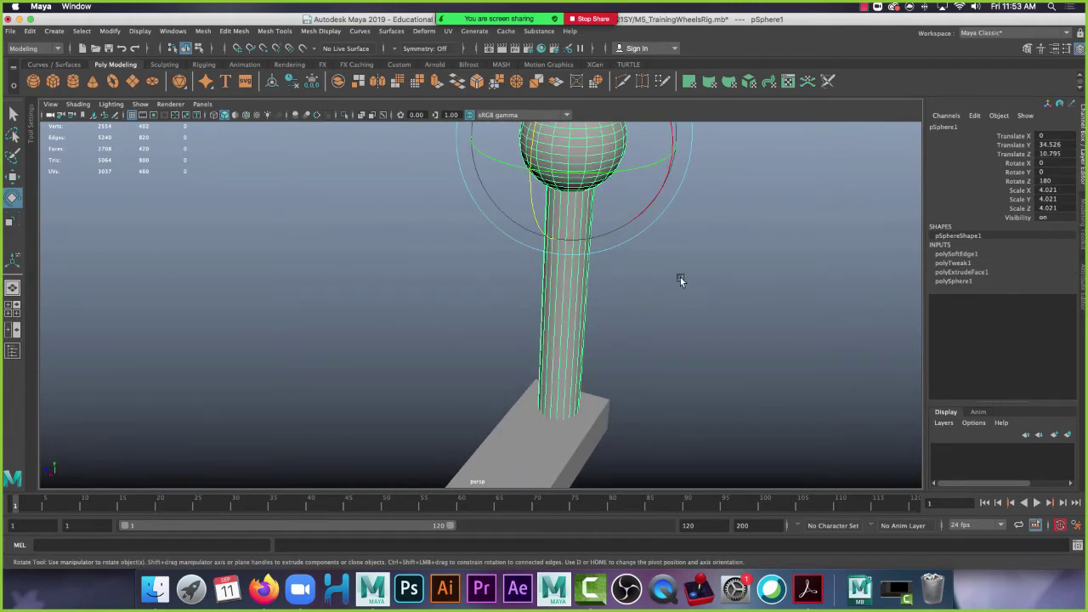
{"action": "left_click_drag", "start_coordinate": [594, 323], "coordinate": [699, 257], "text": "alt"}
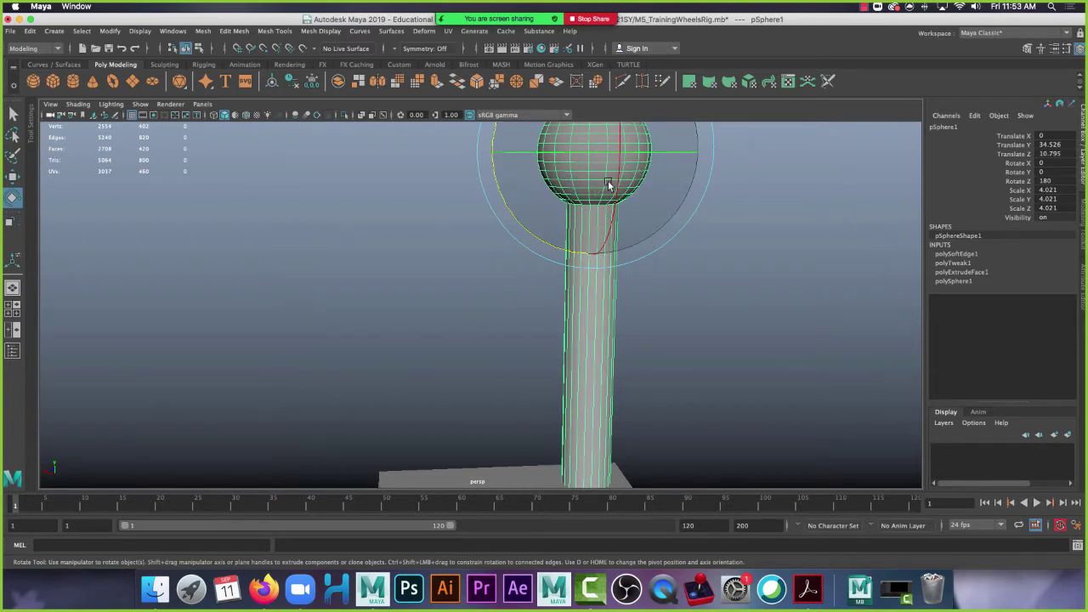
{"action": "left_click_drag", "start_coordinate": [411, 279], "coordinate": [596, 340], "text": "alt"}
{"action": "middle_click_drag", "start_coordinate": [537, 425], "coordinate": [552, 369], "text": "alt"}
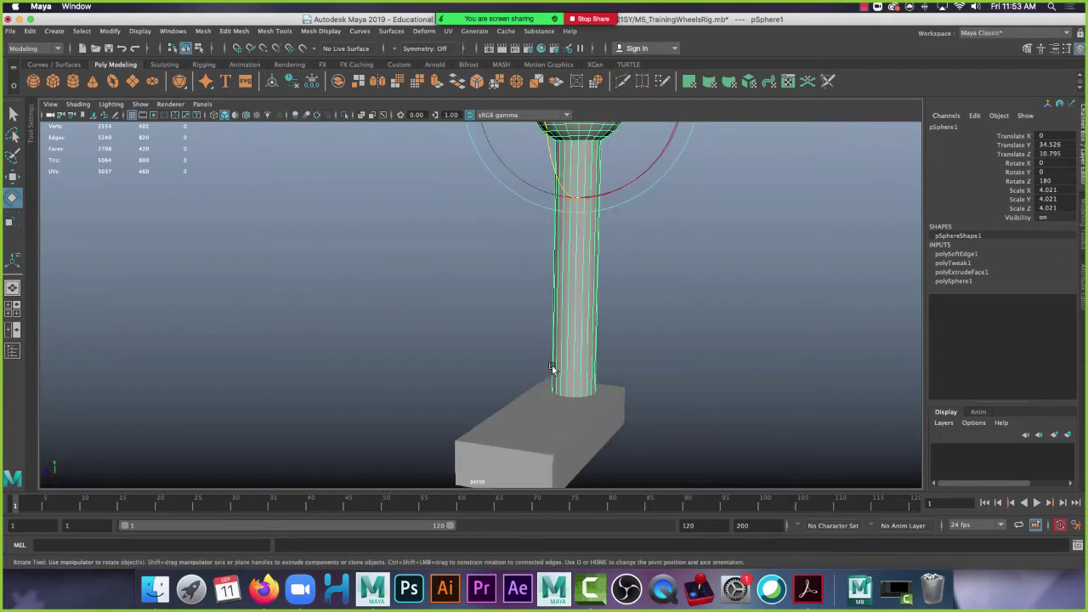
{"action": "left_click", "coordinate": [542, 441]}
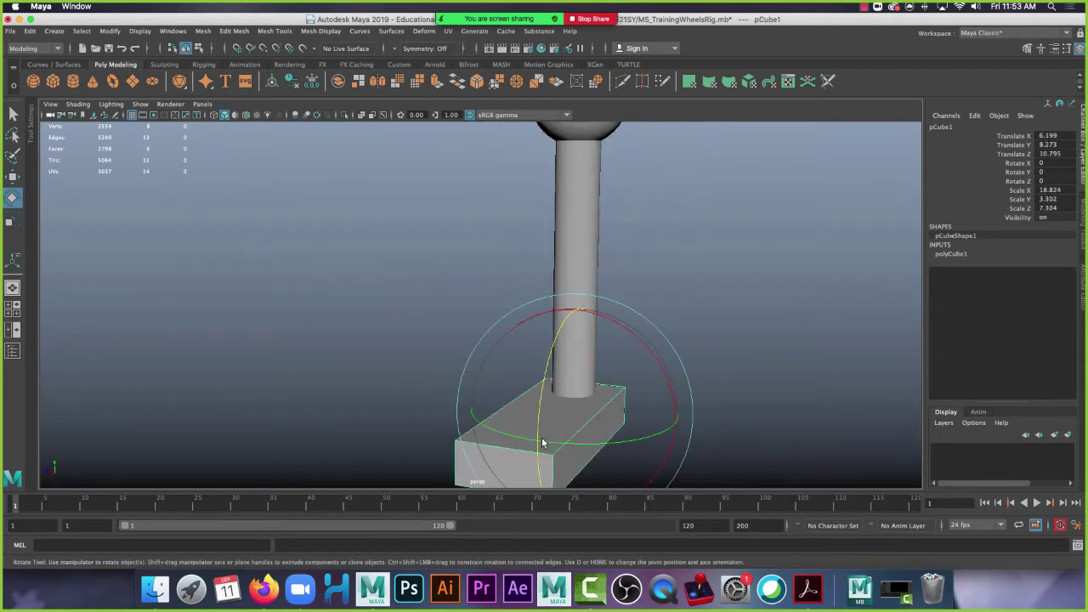
{"action": "left_click", "coordinate": [573, 187]}
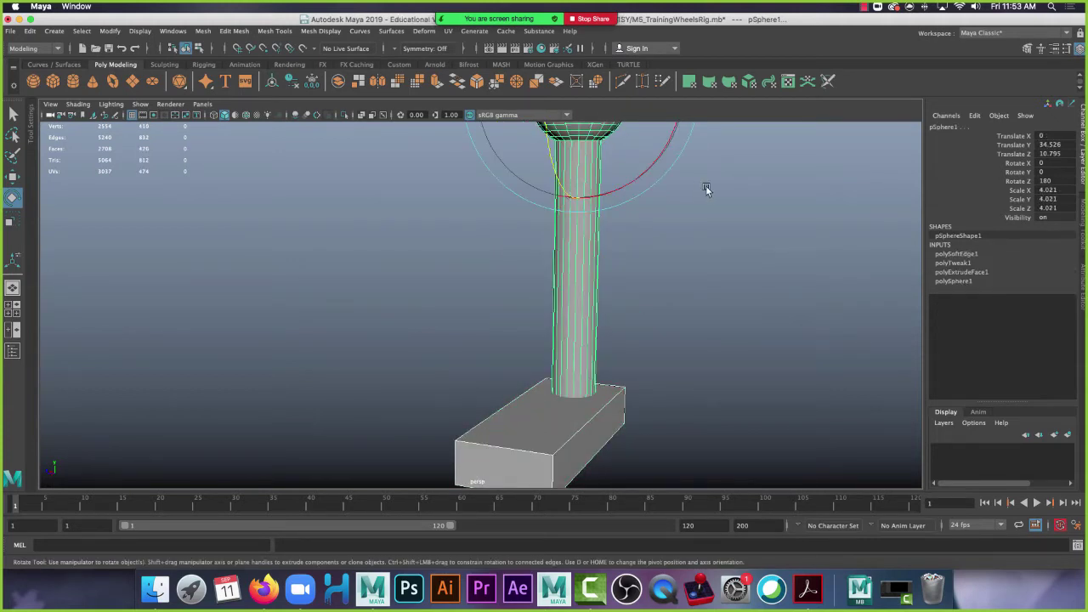
{"action": "key", "text": "ctrl+g"}
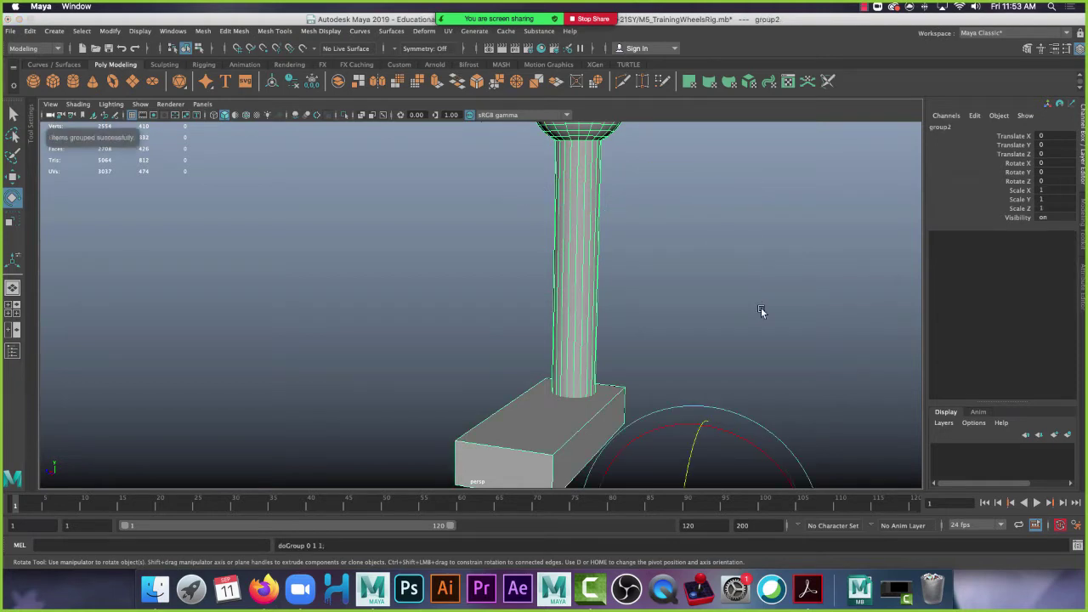
With the Move tool active, examine where the lower-leg group's pivot lies relative to the leg.
{"action": "left_click_drag", "start_coordinate": [761, 310], "coordinate": [797, 393], "text": "alt"}
{"action": "right_click_drag", "start_coordinate": [797, 393], "coordinate": [699, 280], "text": "alt"}
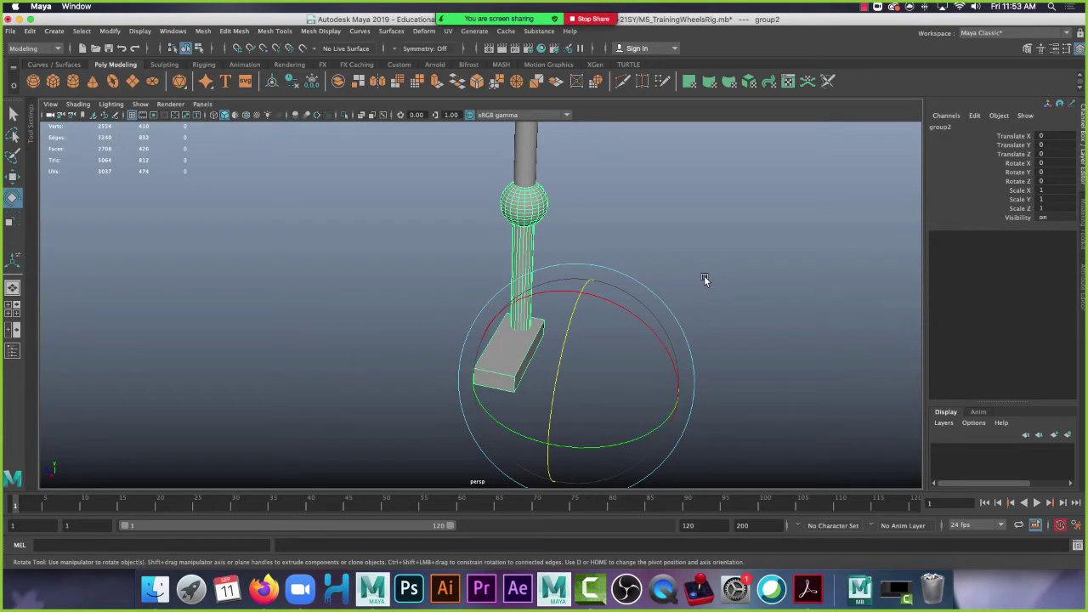
{"action": "left_click_drag", "start_coordinate": [704, 279], "coordinate": [801, 388], "text": "alt"}
{"action": "right_click_drag", "start_coordinate": [802, 389], "coordinate": [787, 317], "text": "alt"}
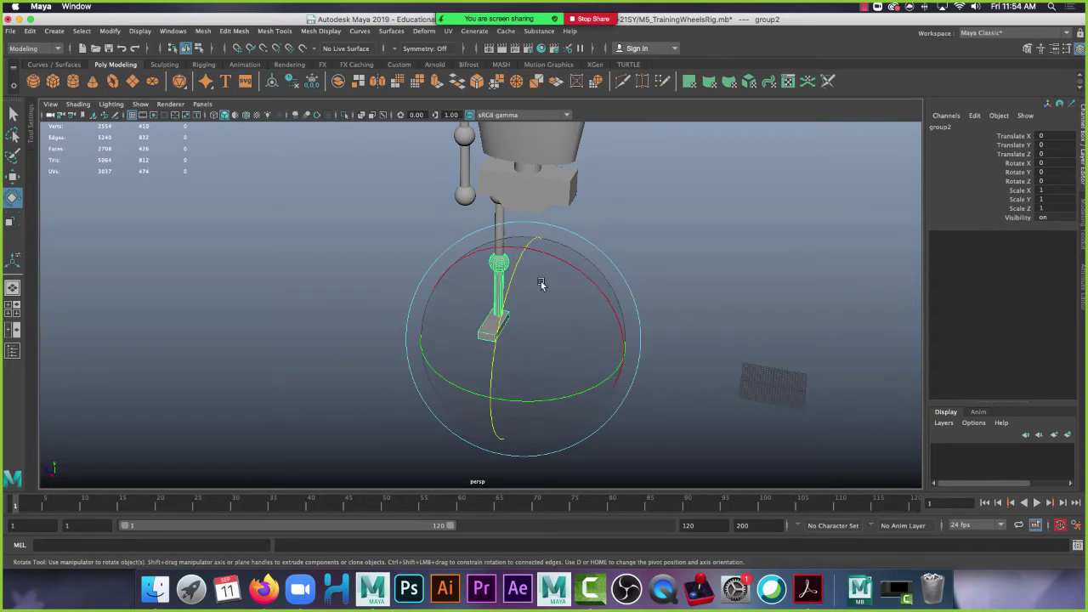
{"action": "key", "text": "w"}
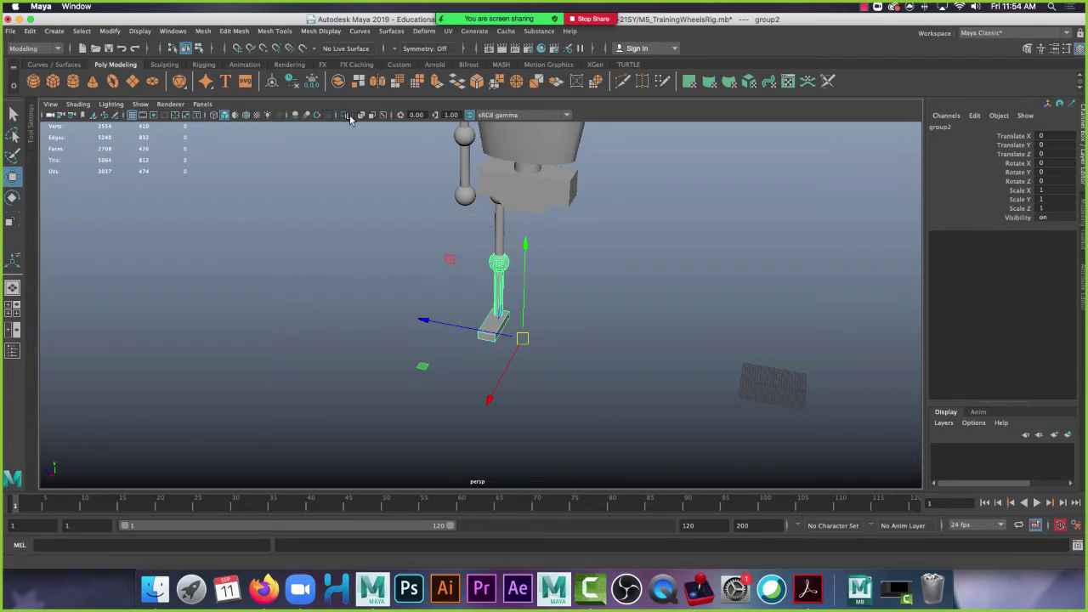
{"action": "key", "text": "f"}
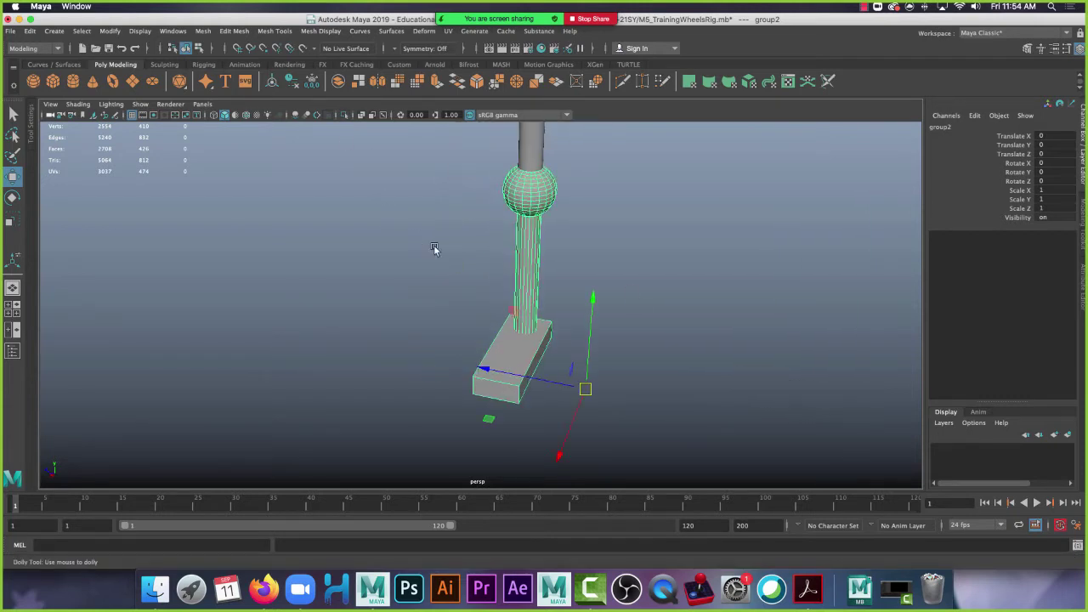
{"action": "mouse_move", "coordinate": [530, 270]}
{"action": "left_mouse_down", "text": "alt"}
{"action": "mouse_move", "coordinate": [496, 323]}
{"action": "mouse_move", "coordinate": [493, 303]}
{"action": "mouse_move", "coordinate": [538, 285]}
{"action": "left_mouse_up", "text": "alt"}
{"action": "middle_click_drag", "start_coordinate": [799, 338], "coordinate": [751, 274], "text": "alt"}
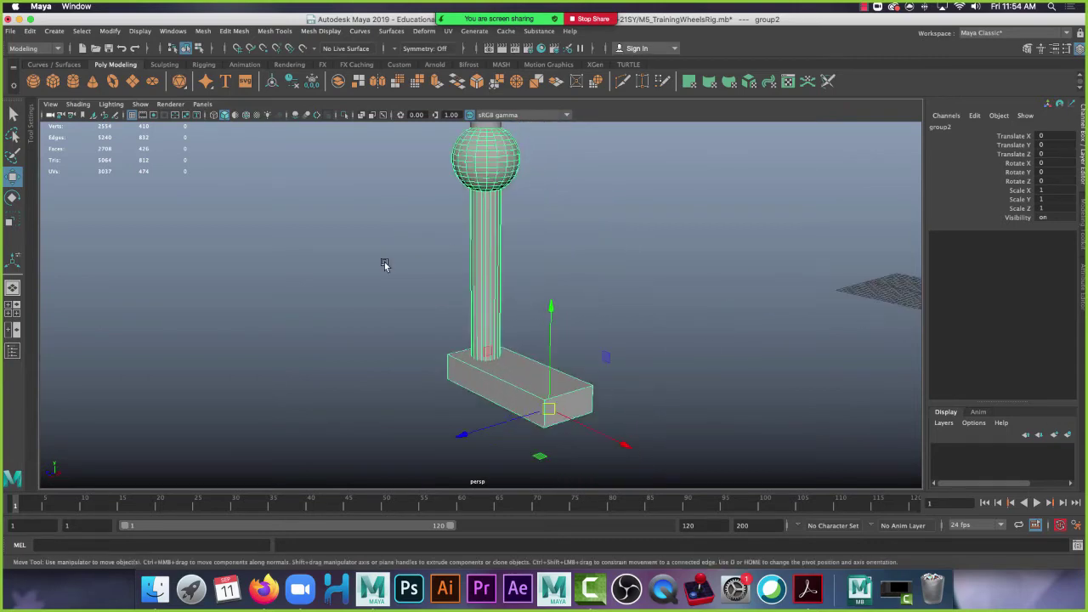
Switch to Firefox and consult the smooth mesh modes and the Viewer buttons table in the Maya 5 notes.
{"action": "left_click", "coordinate": [265, 588]}
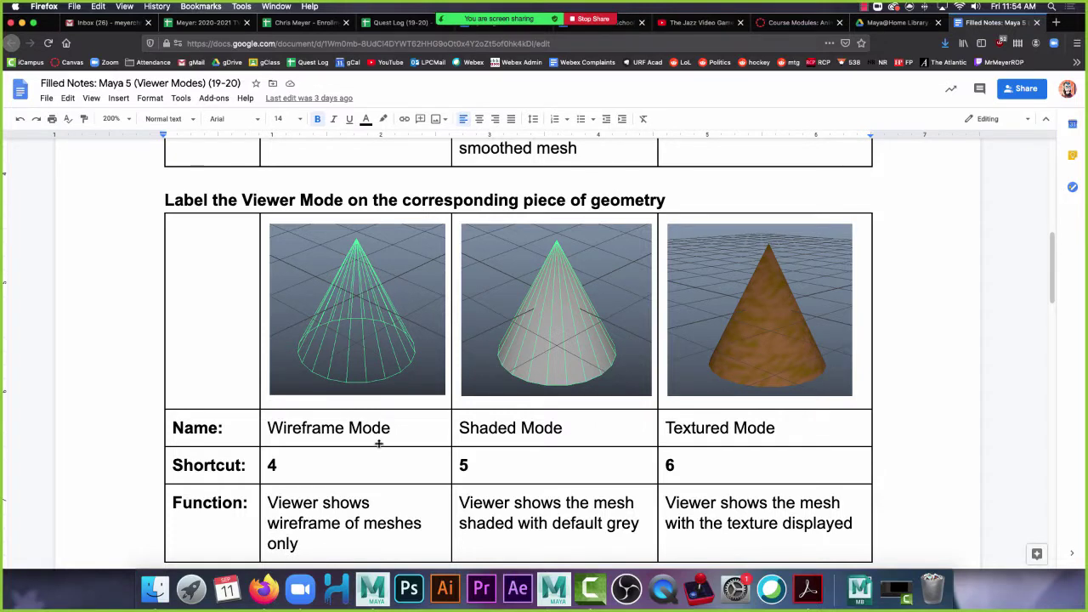
{"action": "scroll", "coordinate": [227, 245], "scroll_direction": "up", "scroll_amount": 5}
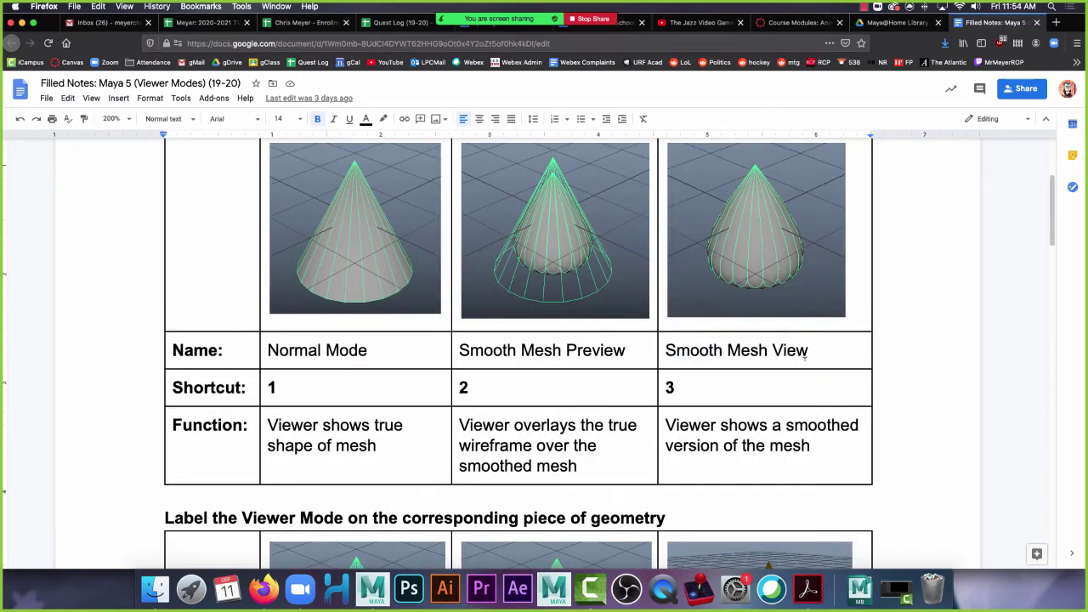
{"action": "scroll", "coordinate": [580, 407], "scroll_direction": "down", "scroll_amount": 5}
{"action": "scroll", "coordinate": [581, 407], "scroll_direction": "down", "scroll_amount": 10}
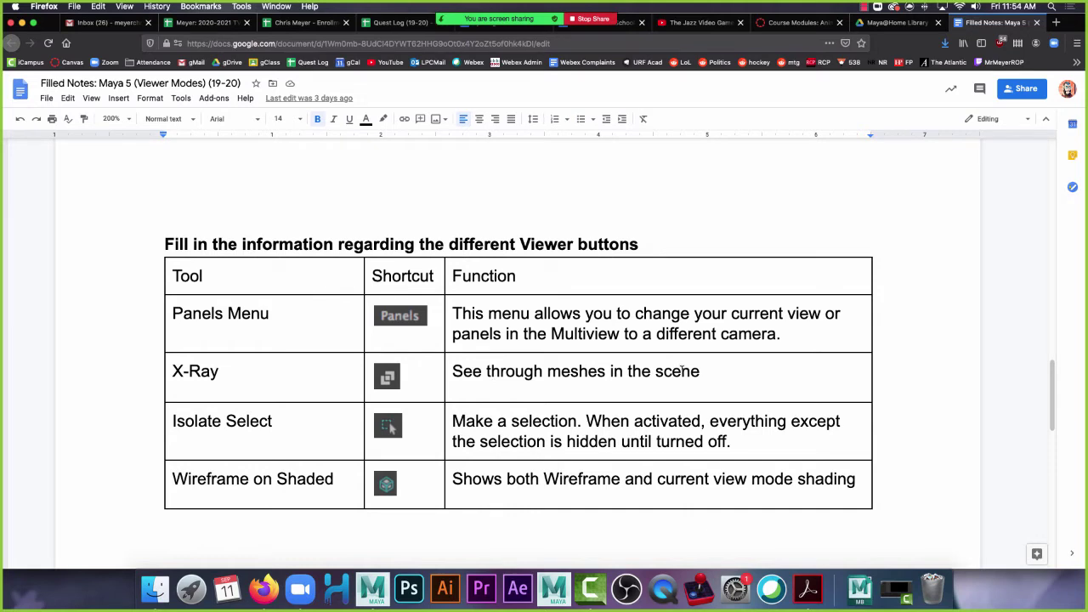
Return to Maya, look at the four-view layout and go back to the perspective view of the leg.
{"action": "left_click", "coordinate": [371, 591]}
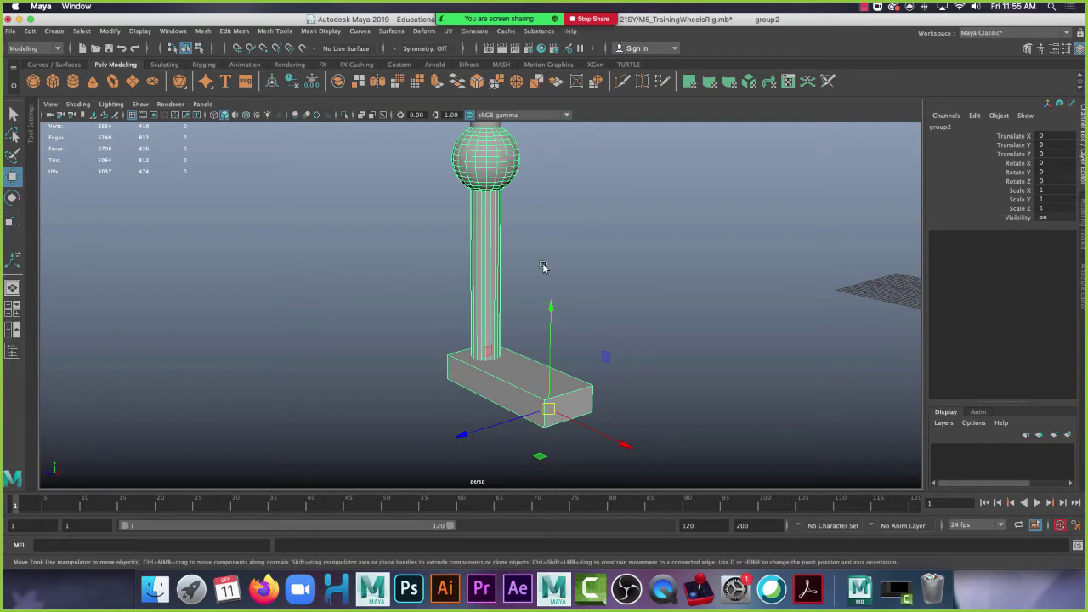
{"action": "key", "text": "space"}
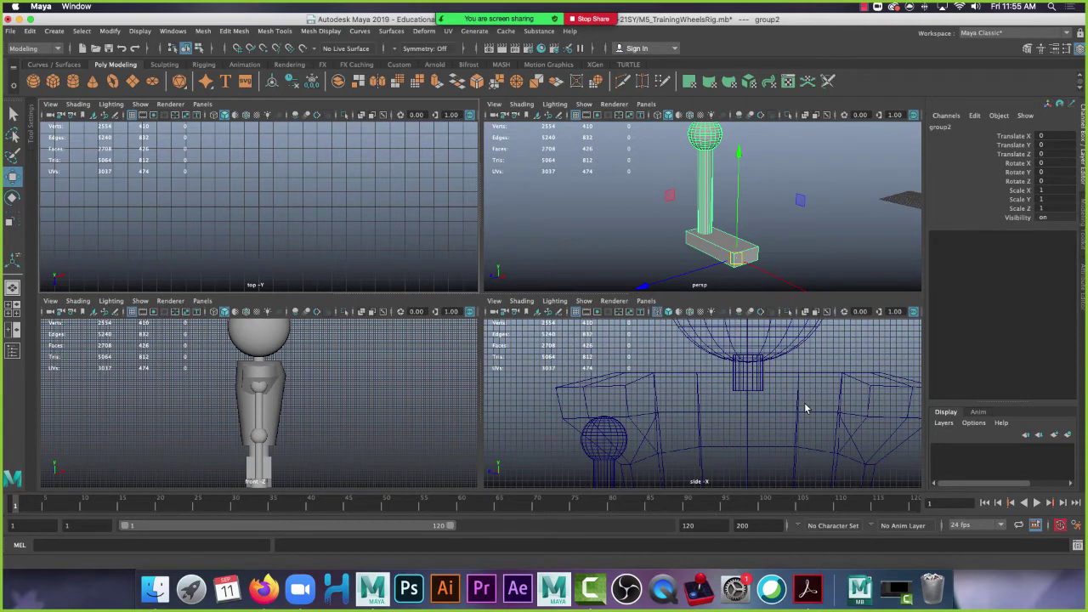
{"action": "key", "text": "space"}
{"action": "left_click_drag", "start_coordinate": [659, 197], "coordinate": [511, 241], "text": "alt"}
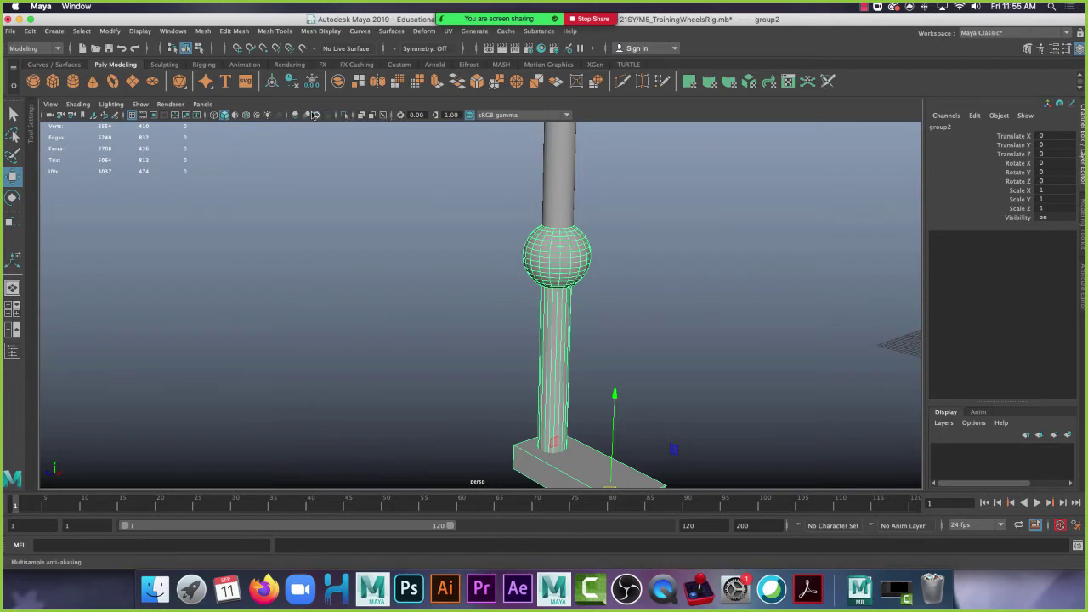
Turn on X-Ray display, deselect the leg group and inspect the knee and ankle through the meshes.
{"action": "left_click", "coordinate": [361, 115]}
{"action": "left_click", "coordinate": [731, 299]}
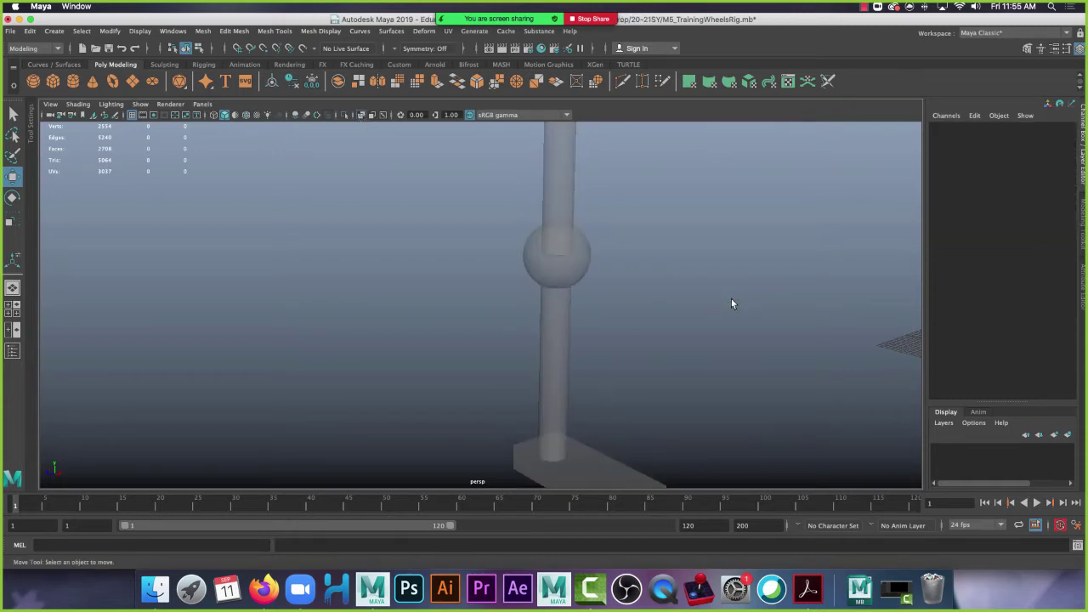
{"action": "right_click_drag", "start_coordinate": [600, 219], "coordinate": [750, 241], "text": "alt"}
{"action": "middle_click_drag", "start_coordinate": [765, 245], "coordinate": [665, 286], "text": "alt"}
{"action": "left_click_drag", "start_coordinate": [764, 245], "coordinate": [734, 296], "text": "alt"}
{"action": "middle_click_drag", "start_coordinate": [762, 368], "coordinate": [622, 353], "text": "alt"}
{"action": "right_click_drag", "start_coordinate": [644, 354], "coordinate": [598, 364], "text": "alt"}
{"action": "left_click_drag", "start_coordinate": [598, 365], "coordinate": [492, 375], "text": "alt"}
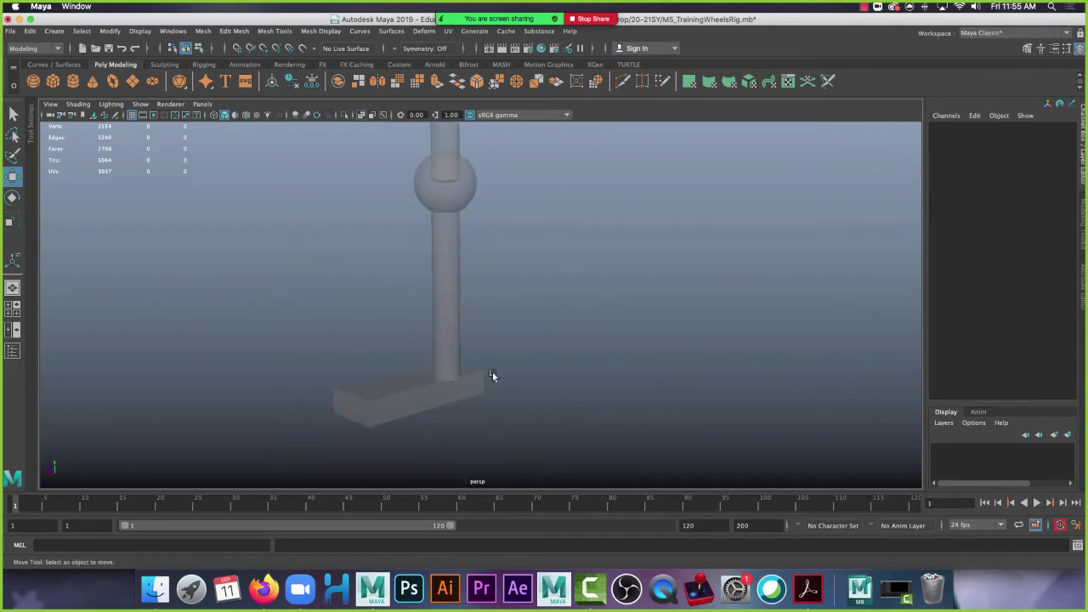
Select the lower-leg group by way of its foot block and compare its pivot with the knee.
{"action": "left_click", "coordinate": [411, 396]}
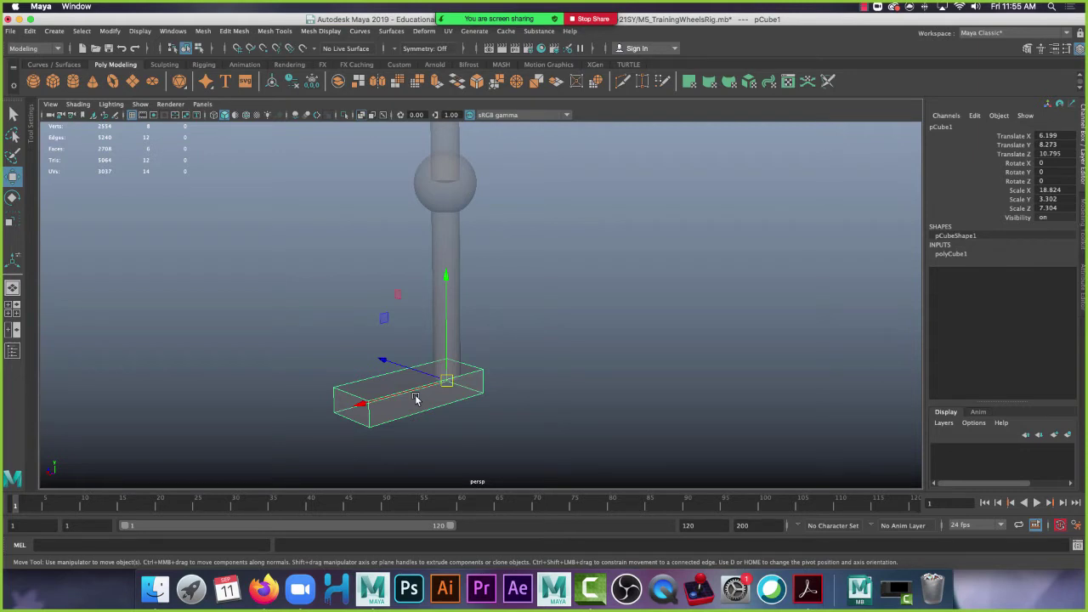
{"action": "key", "text": "ctrl+g"}
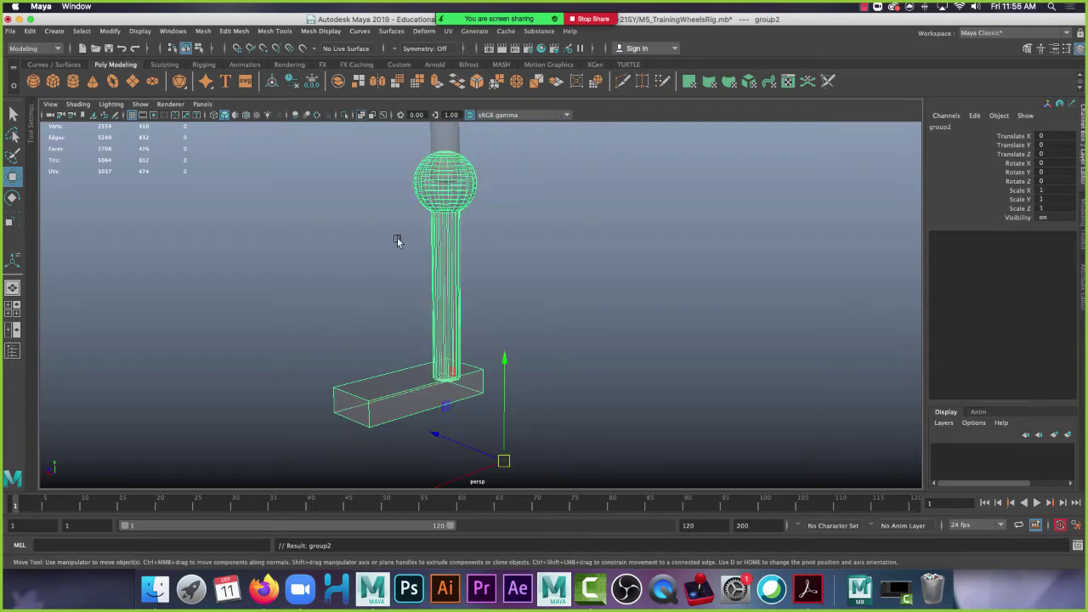
{"action": "left_click_drag", "start_coordinate": [310, 394], "coordinate": [457, 435], "text": "alt"}
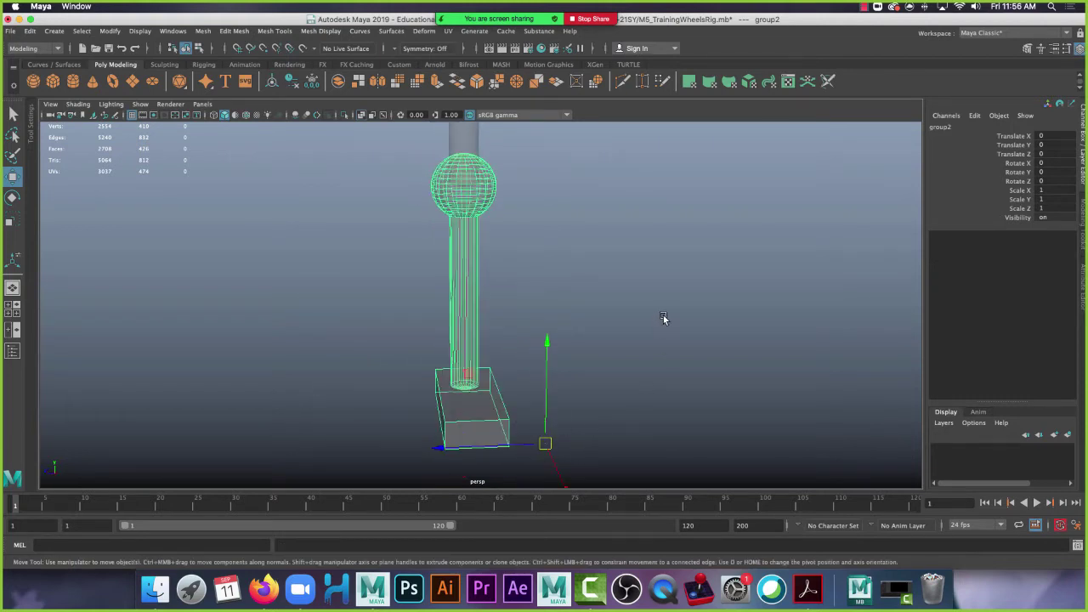
{"action": "left_click_drag", "start_coordinate": [675, 323], "coordinate": [524, 260], "text": "alt"}
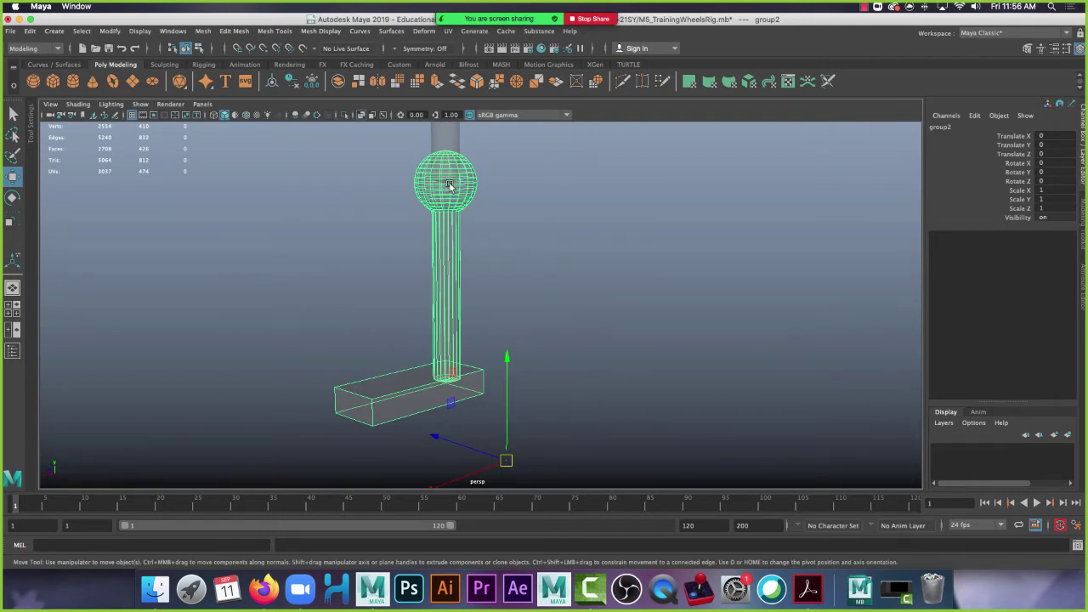
{"action": "left_click_drag", "start_coordinate": [479, 297], "coordinate": [502, 298], "text": "alt"}
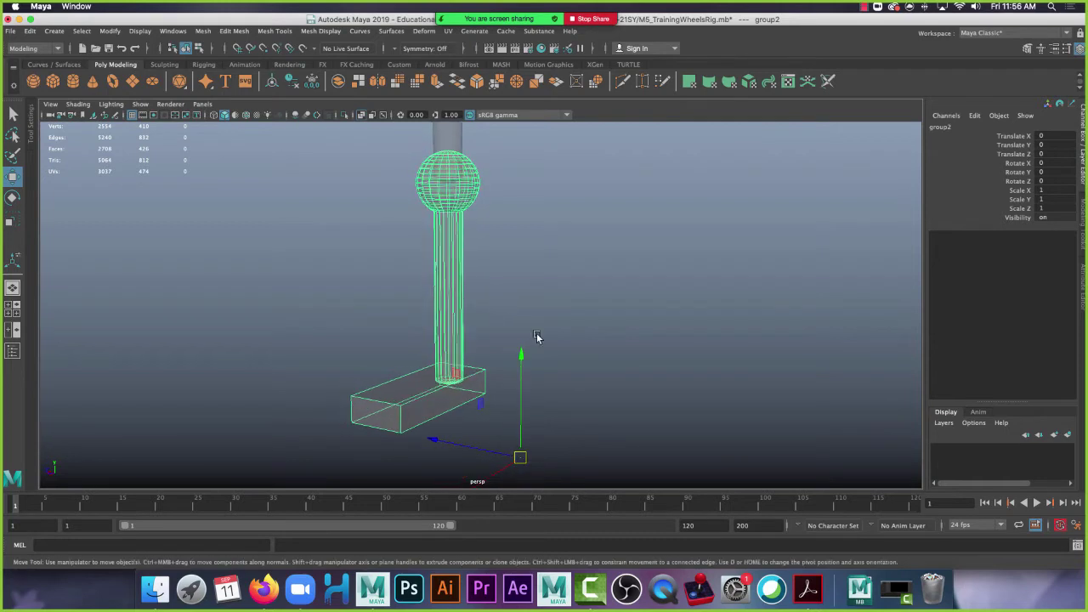
{"action": "key", "text": "d"}
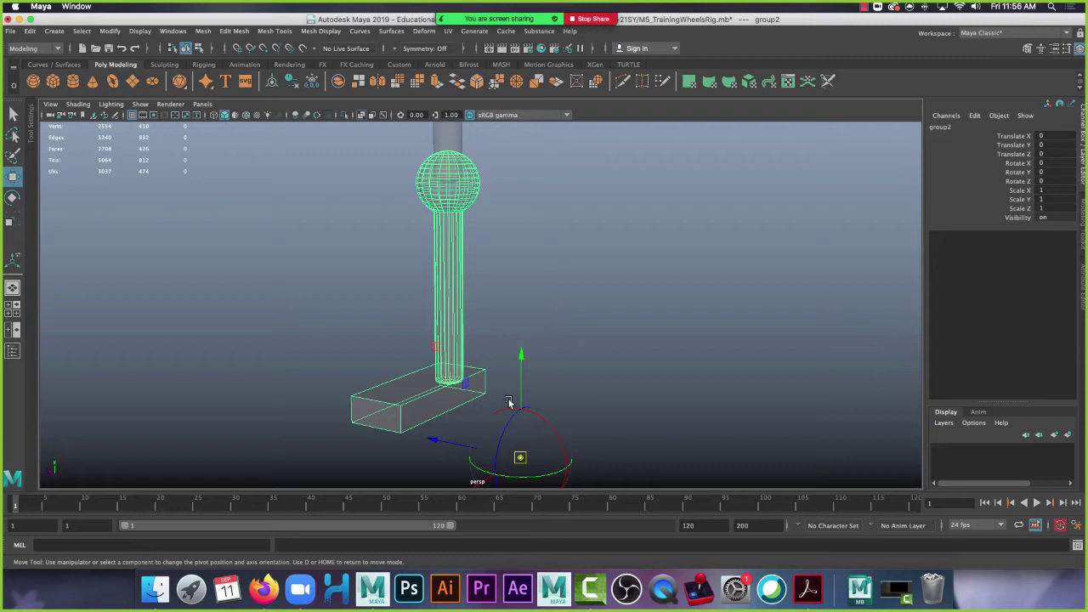
{"action": "key", "text": "d"}
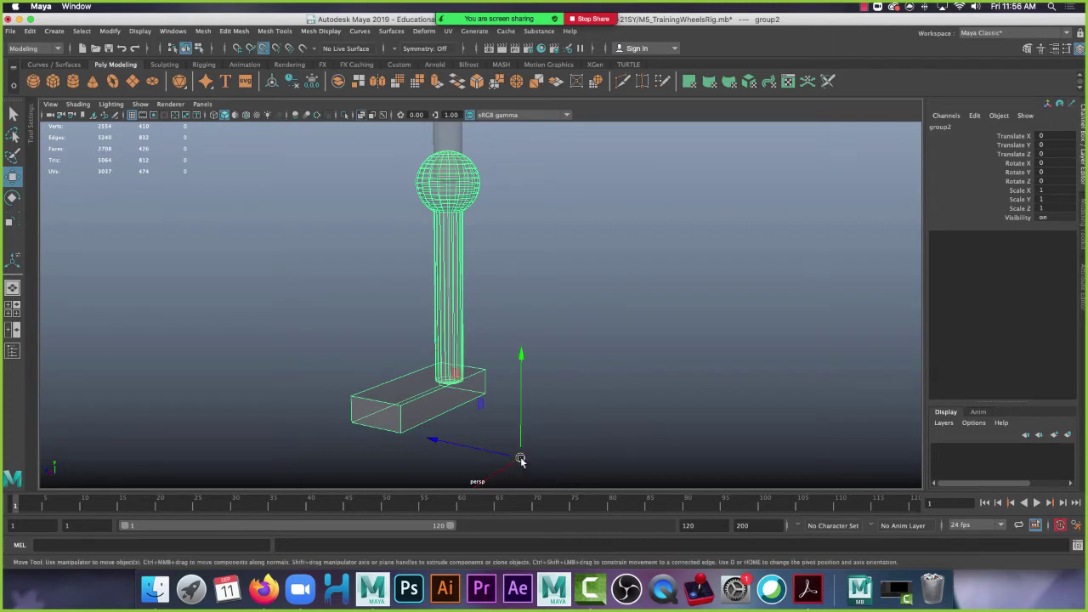
{"action": "left_click_drag", "start_coordinate": [520, 459], "coordinate": [476, 269]}
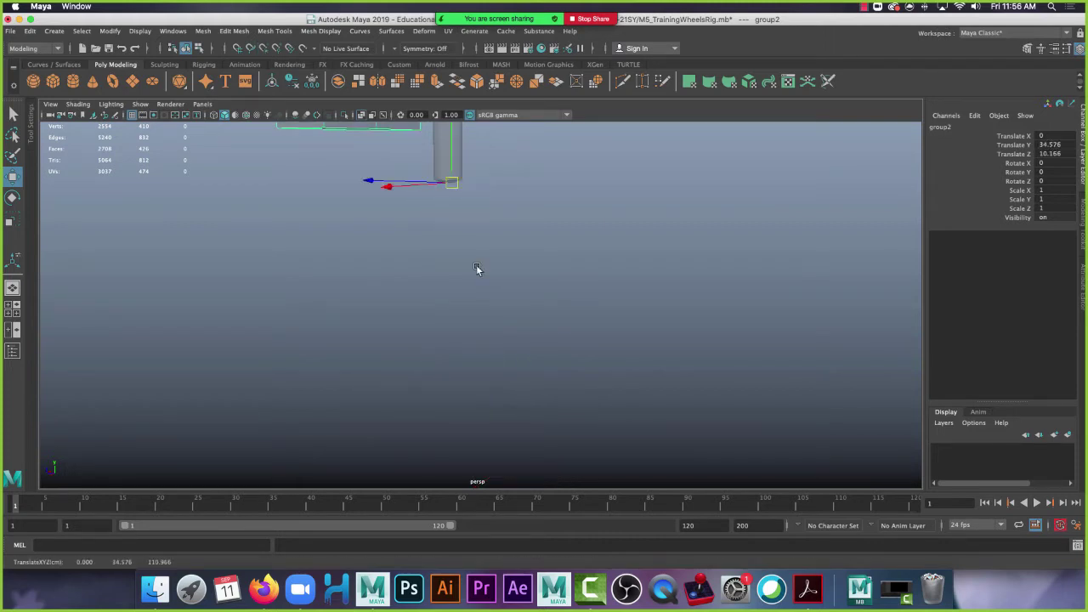
{"action": "key", "text": "z"}
Move the lower-leg group's pivot up to the knee sphere using point snapping and get a close view of it.
{"action": "key", "text": "d"}
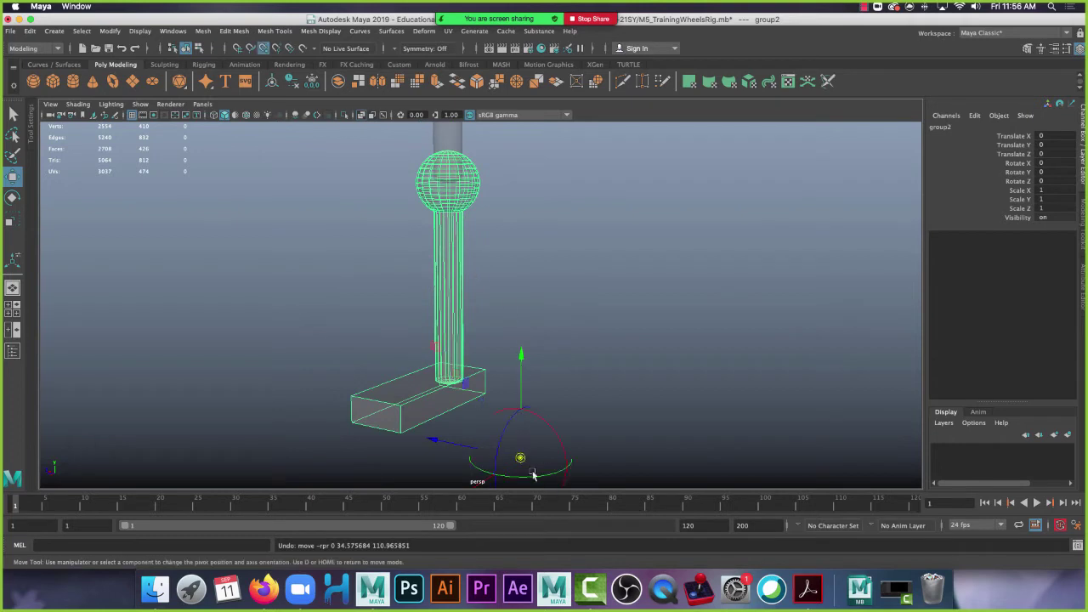
{"action": "left_click_drag", "start_coordinate": [517, 461], "coordinate": [445, 170]}
{"action": "key", "text": "d"}
{"action": "right_click_drag", "start_coordinate": [445, 171], "coordinate": [616, 198], "text": "alt"}
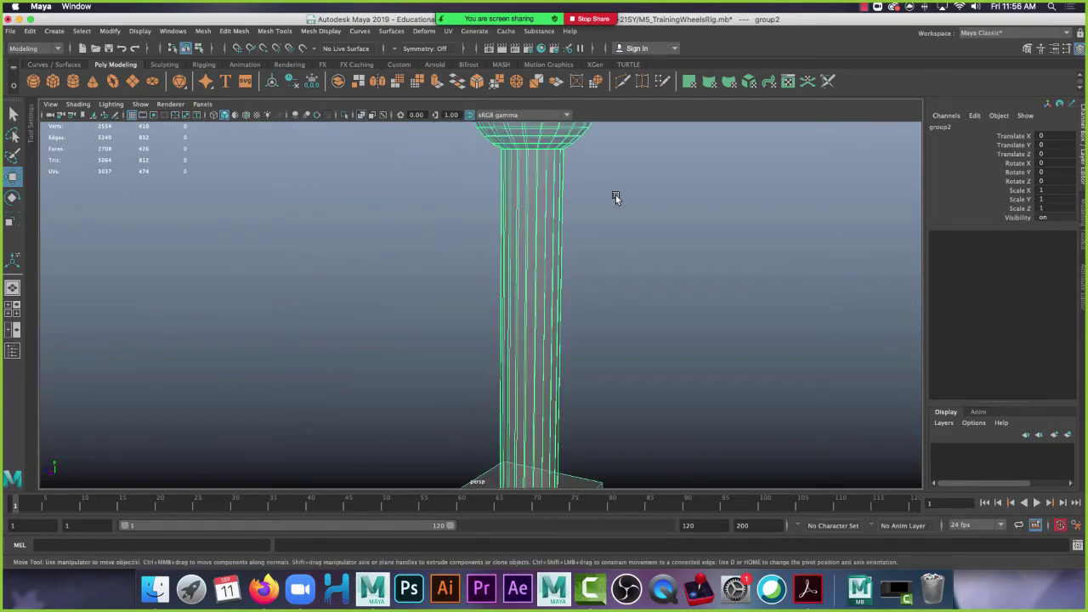
{"action": "middle_click_drag", "start_coordinate": [597, 194], "coordinate": [583, 280], "text": "alt"}
{"action": "right_click_drag", "start_coordinate": [583, 279], "coordinate": [765, 359], "text": "alt"}
{"action": "left_click_drag", "start_coordinate": [765, 359], "coordinate": [685, 333], "text": "alt"}
{"action": "right_click_drag", "start_coordinate": [685, 333], "coordinate": [753, 308], "text": "alt"}
{"action": "left_click_drag", "start_coordinate": [753, 309], "coordinate": [678, 350], "text": "alt"}
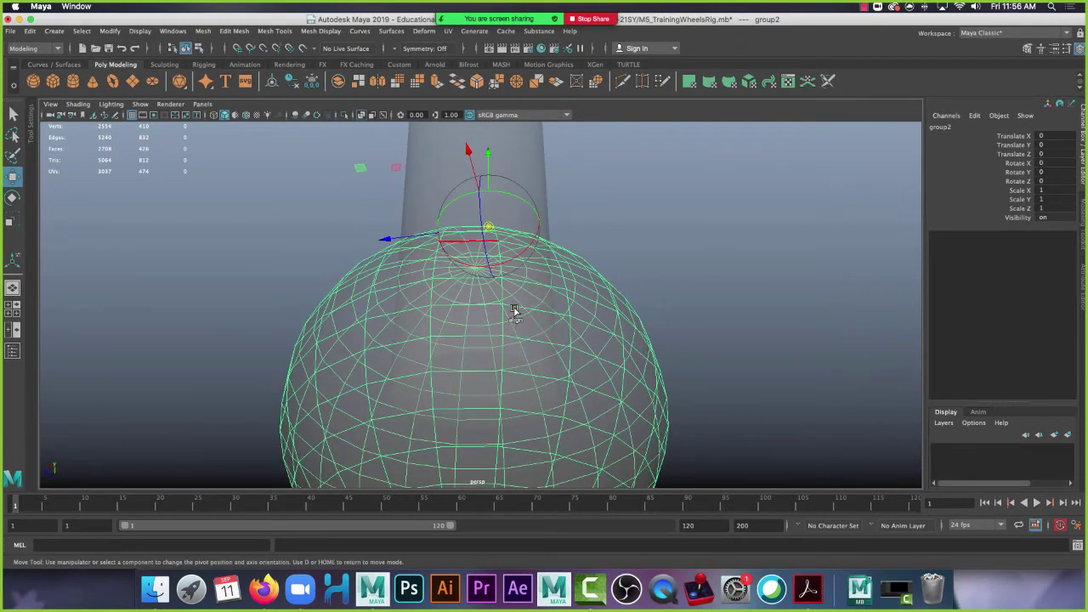
Snap the lower-leg group's pivot to the centre of the knee sphere.
{"action": "key", "text": "d"}
{"action": "left_click_drag", "start_coordinate": [488, 227], "coordinate": [490, 323]}
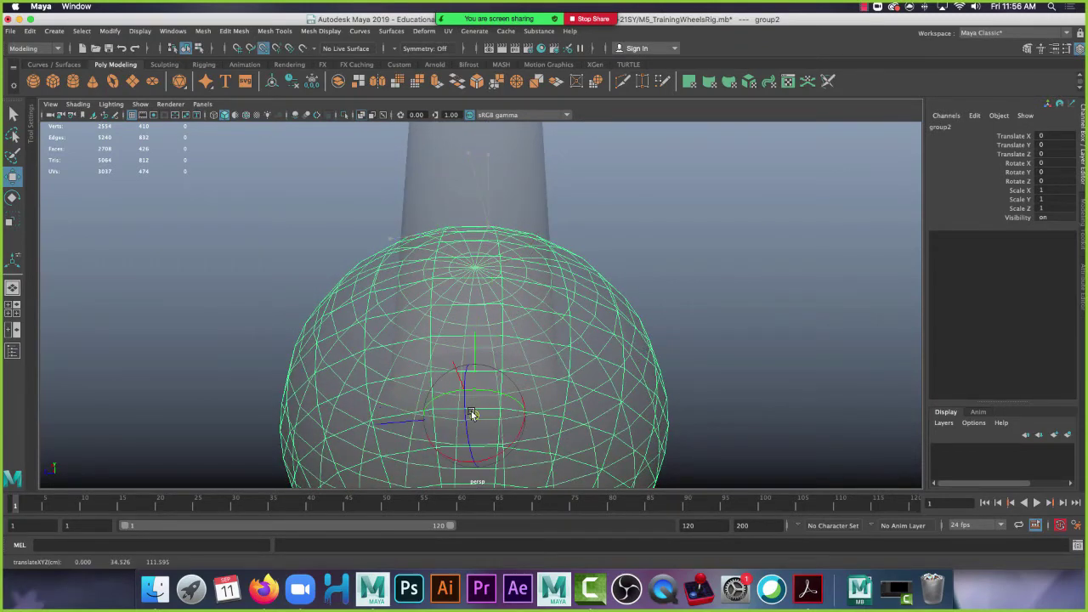
{"action": "left_click_drag", "start_coordinate": [413, 391], "coordinate": [530, 378], "text": "alt"}
{"action": "scroll", "coordinate": [531, 377], "scroll_direction": "down", "scroll_amount": 10}
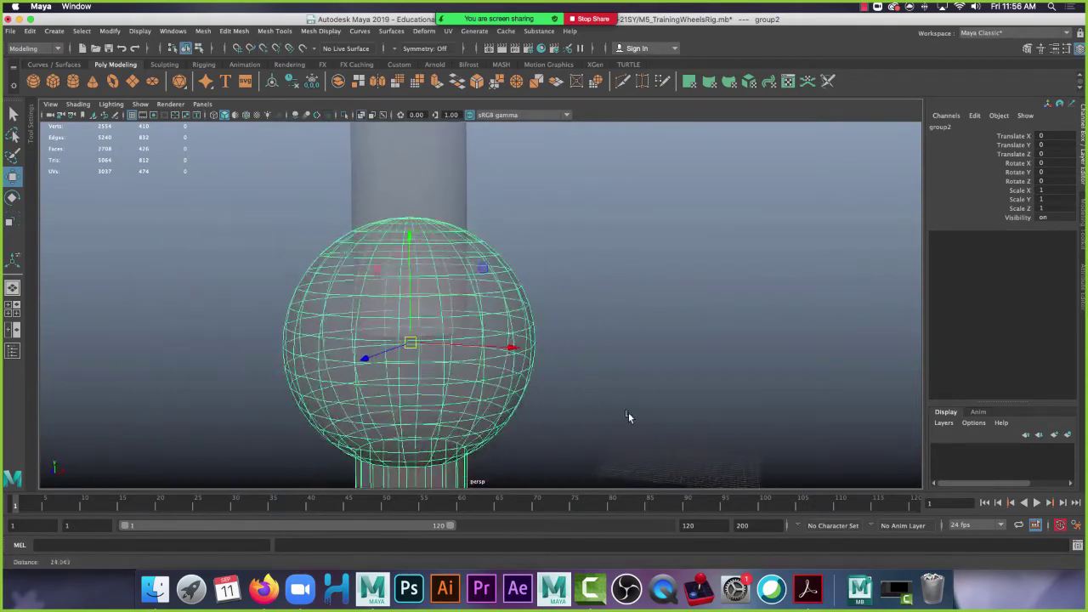
Test the knee pivot by swinging the lower-leg group backwards to a Rotate Z of about -56.9.
{"action": "scroll", "coordinate": [620, 402], "scroll_direction": "down", "scroll_amount": 4}
{"action": "middle_click_drag", "start_coordinate": [590, 391], "coordinate": [585, 313], "text": "alt"}
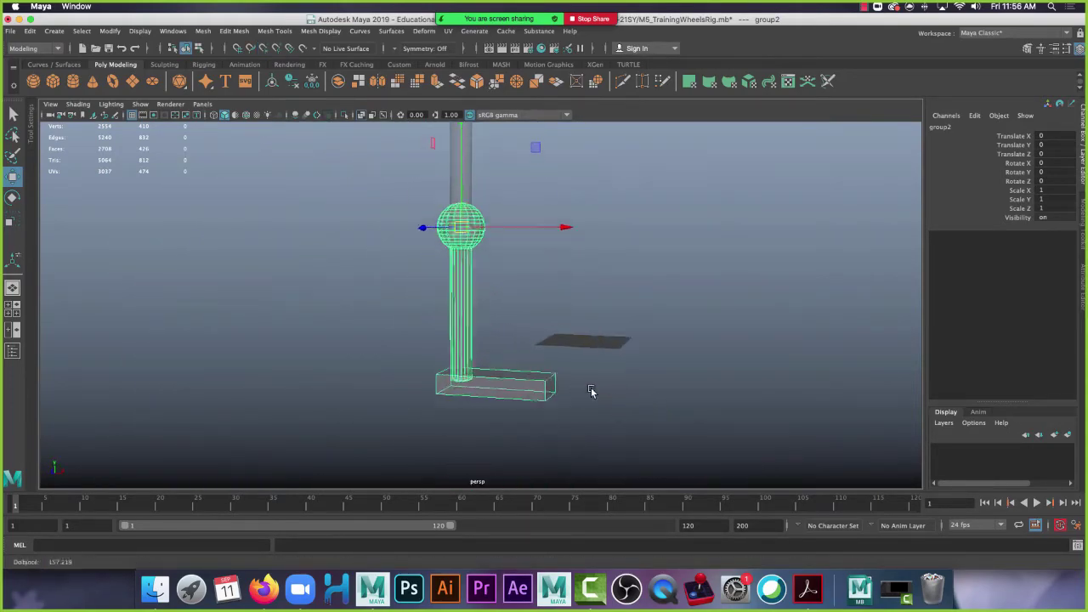
{"action": "scroll", "coordinate": [587, 393], "scroll_direction": "up", "scroll_amount": 4}
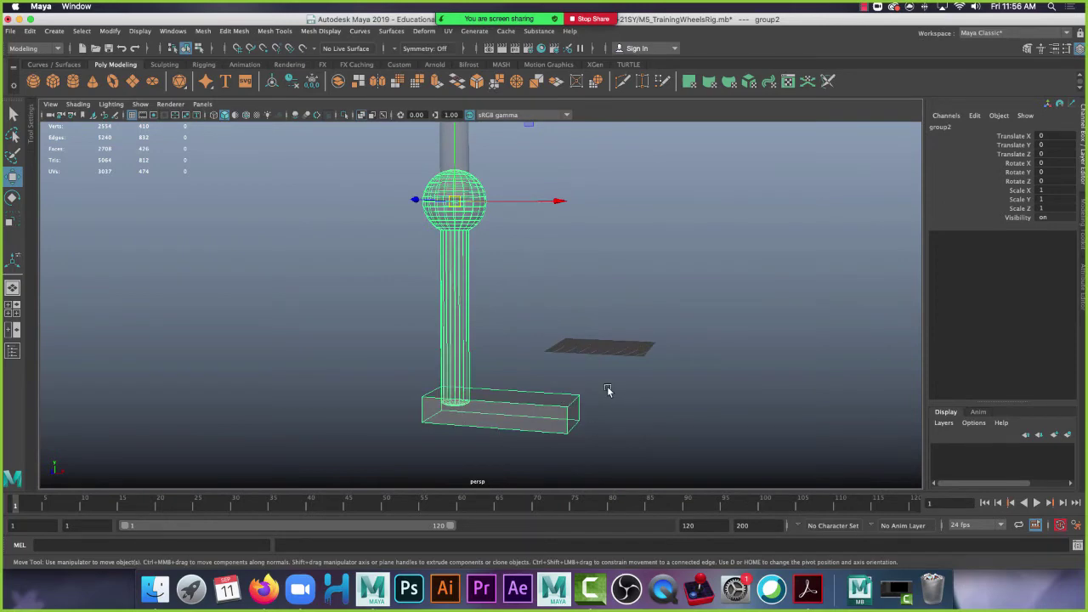
{"action": "key", "text": "e"}
{"action": "left_click_drag", "start_coordinate": [547, 165], "coordinate": [570, 299]}
{"action": "left_click_drag", "start_coordinate": [364, 245], "coordinate": [345, 346], "text": "alt"}
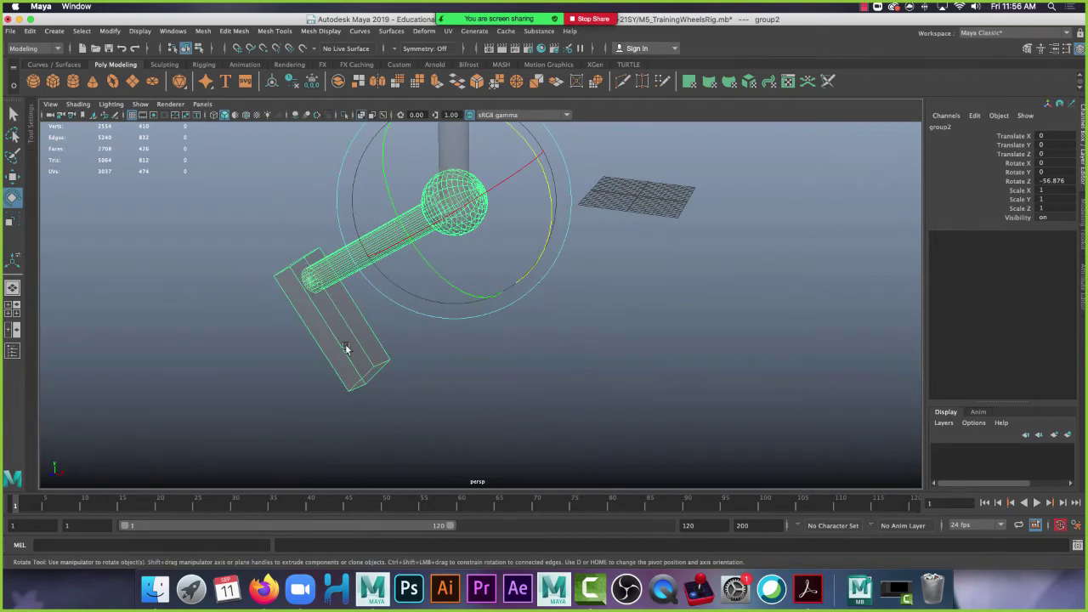
Test the ankle pivot by rotating the foot block to a Rotate Z of about 42.6.
{"action": "left_click", "coordinate": [345, 347]}
{"action": "left_click_drag", "start_coordinate": [391, 275], "coordinate": [360, 202]}
{"action": "left_click_drag", "start_coordinate": [618, 349], "coordinate": [482, 152], "text": "alt"}
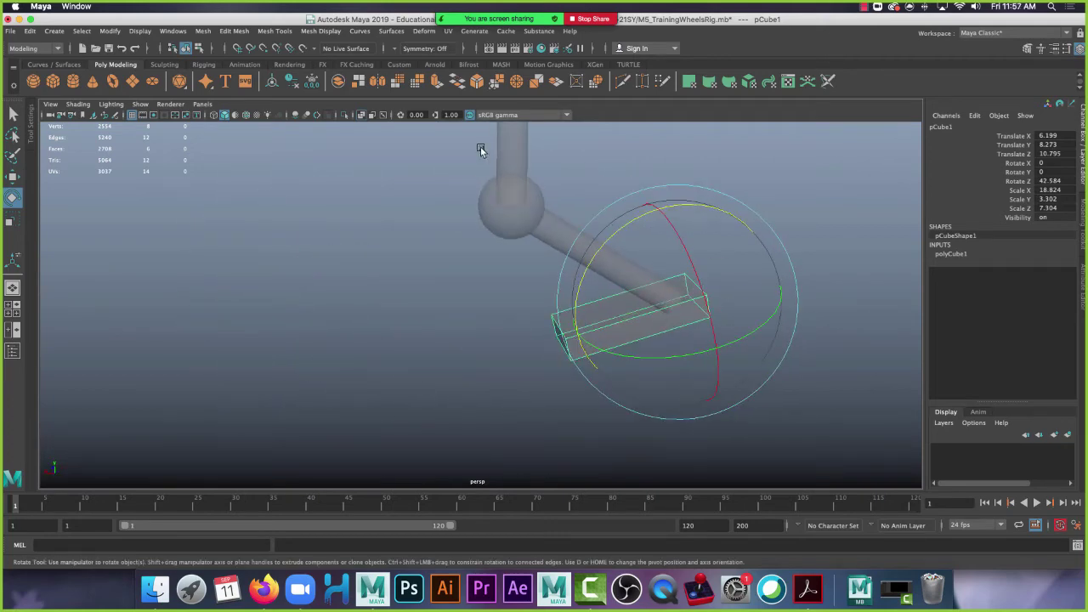
Turn off X-Ray display and undo the test rotations of the foot and lower leg.
{"action": "left_click", "coordinate": [360, 117]}
{"action": "left_click_drag", "start_coordinate": [476, 349], "coordinate": [724, 339], "text": "alt"}
{"action": "key", "text": "ctrl+z"}
{"action": "key", "text": "ctrl+z"}
{"action": "key", "text": "ctrl+z"}
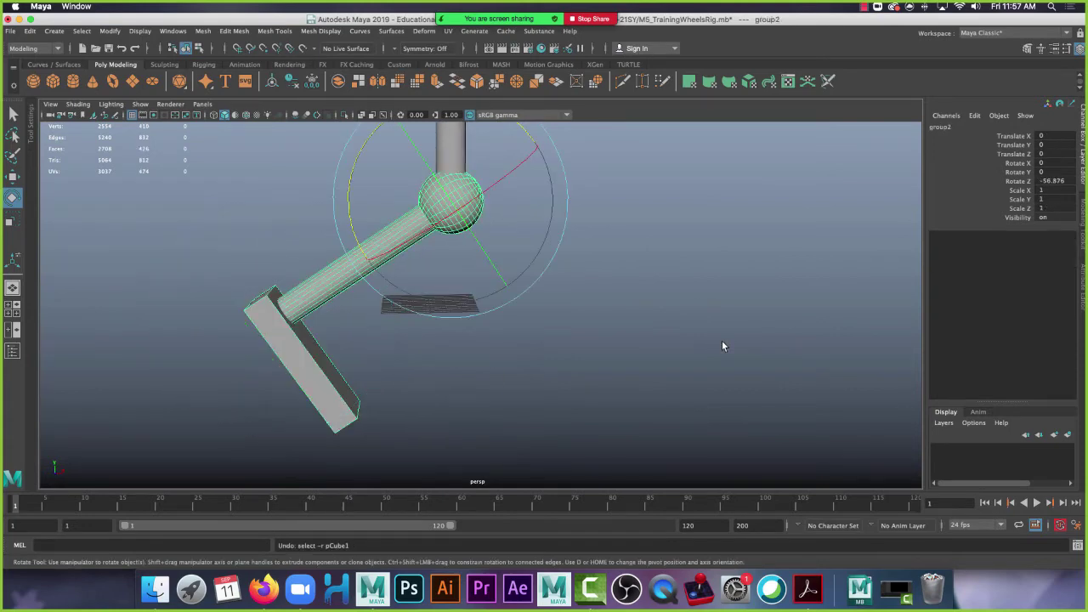
Select the upper leg together with the lower-leg group and group them as the whole leg.
{"action": "left_click_drag", "start_coordinate": [713, 344], "coordinate": [469, 160], "text": "alt"}
{"action": "left_click", "coordinate": [469, 160]}
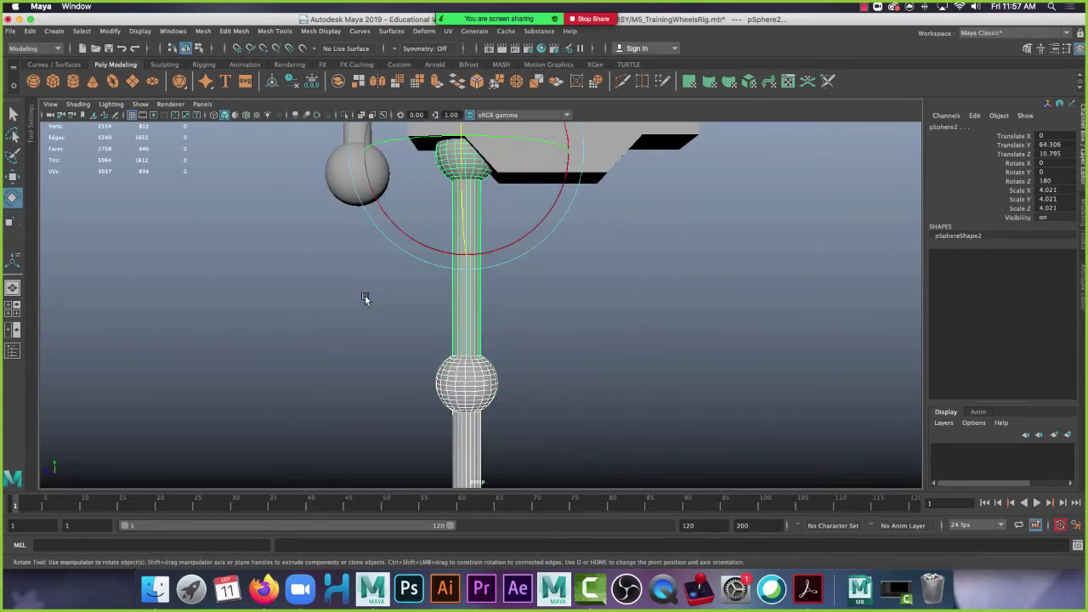
{"action": "key", "text": "super+g"}
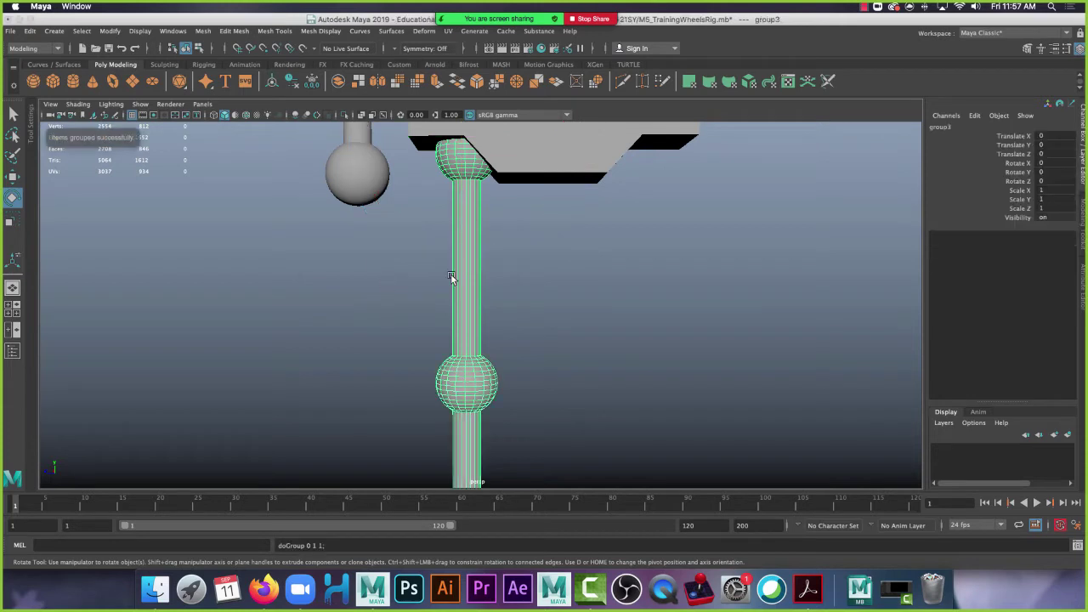
{"action": "right_click_drag", "start_coordinate": [622, 359], "coordinate": [604, 345], "text": "alt"}
{"action": "left_click_drag", "start_coordinate": [603, 345], "coordinate": [522, 345], "text": "alt"}
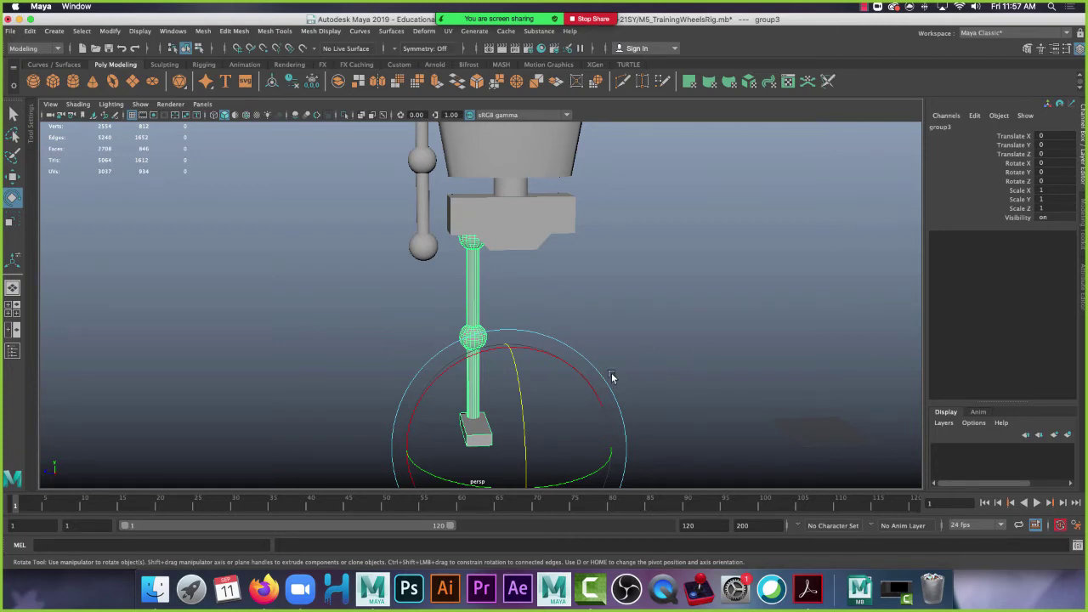
Bring up the side view full size, frame the hip sphere closely and display it shaded.
{"action": "key", "text": "space"}
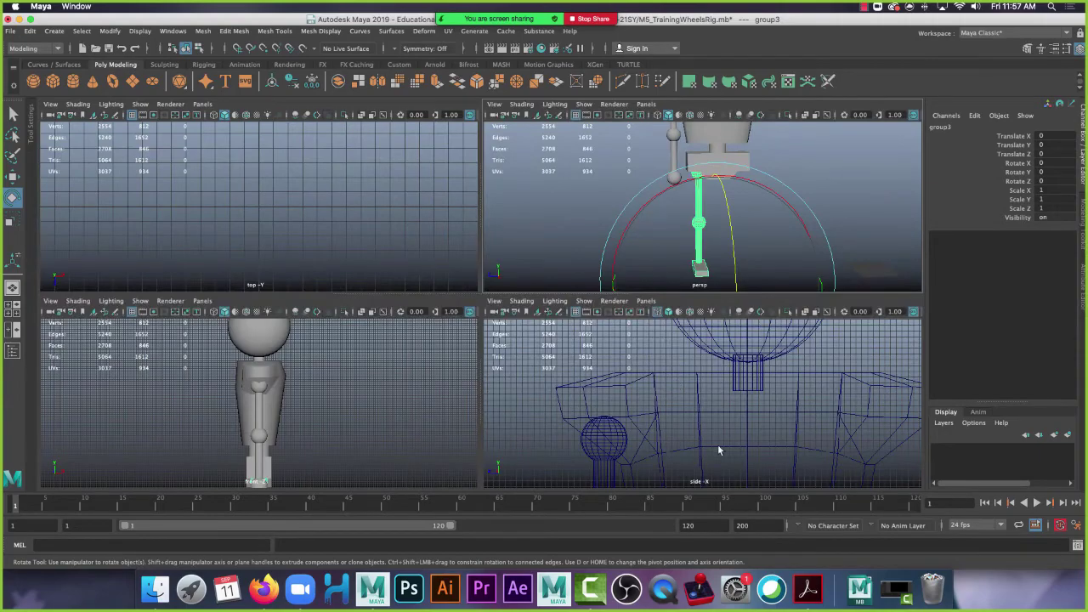
{"action": "key", "text": "space"}
{"action": "right_click_drag", "start_coordinate": [653, 445], "coordinate": [539, 423], "text": "alt"}
{"action": "middle_click_drag", "start_coordinate": [548, 467], "coordinate": [471, 345], "text": "alt"}
{"action": "middle_click_drag", "start_coordinate": [599, 480], "coordinate": [493, 348], "text": "alt"}
{"action": "middle_click_drag", "start_coordinate": [509, 396], "coordinate": [567, 281], "text": "alt"}
{"action": "middle_click_drag", "start_coordinate": [465, 395], "coordinate": [506, 339], "text": "alt"}
{"action": "middle_click_drag", "start_coordinate": [375, 373], "coordinate": [451, 255], "text": "alt"}
{"action": "right_click_drag", "start_coordinate": [442, 250], "coordinate": [452, 323], "text": "alt"}
{"action": "middle_click_drag", "start_coordinate": [444, 264], "coordinate": [449, 306], "text": "alt"}
{"action": "right_click_drag", "start_coordinate": [610, 391], "coordinate": [578, 374], "text": "alt"}
{"action": "right_click_drag", "start_coordinate": [387, 268], "coordinate": [566, 349], "text": "alt"}
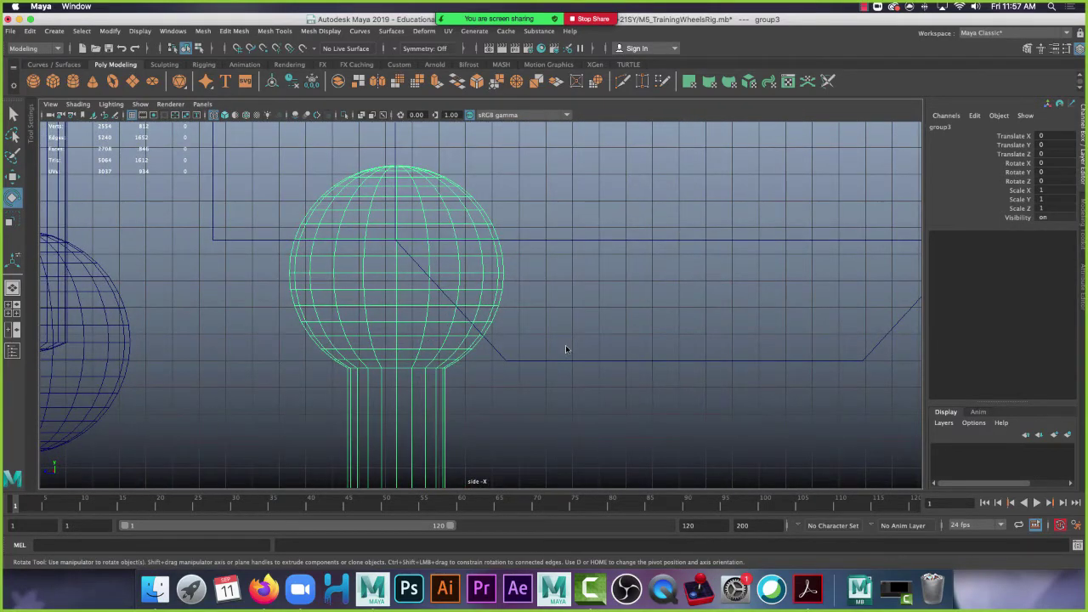
{"action": "key", "text": "5"}
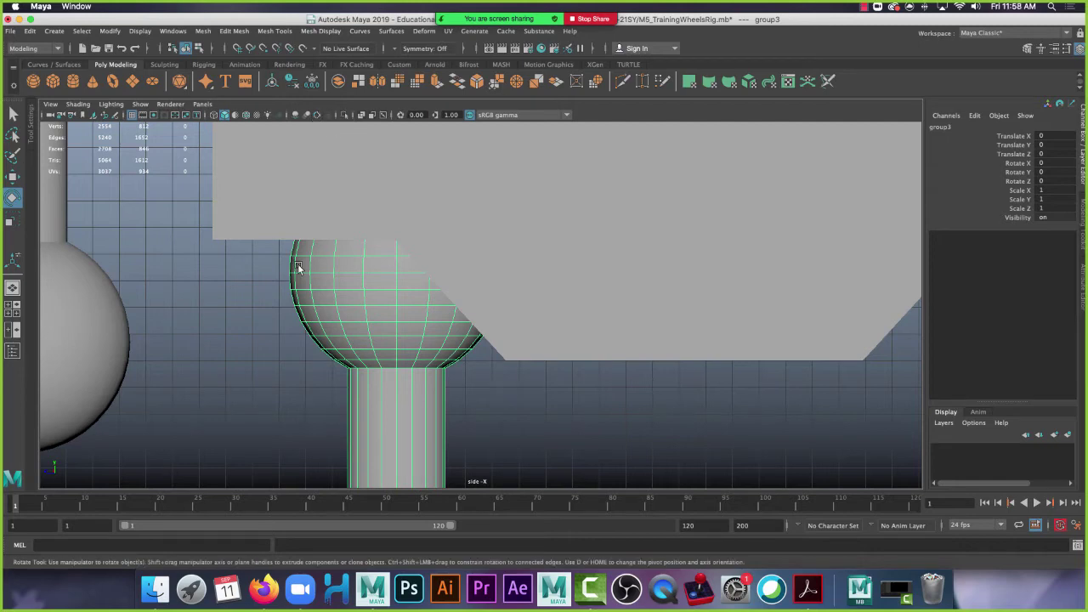
Switch to Firefox, review the Viewer buttons table in the Maya 5 notes, and return to Maya.
{"action": "left_click", "coordinate": [264, 589]}
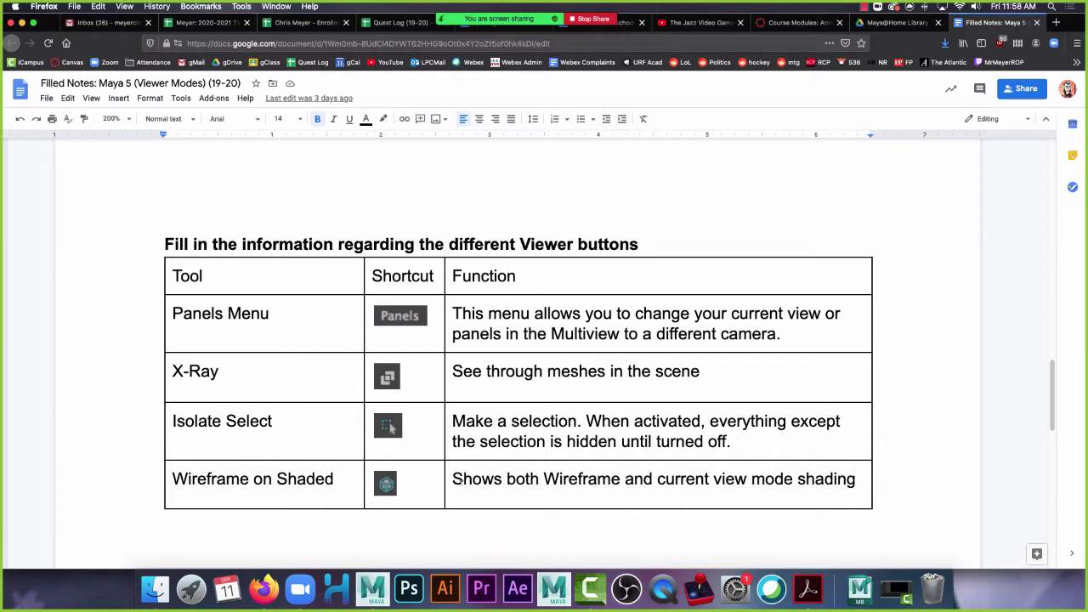
{"action": "scroll", "coordinate": [453, 484], "scroll_direction": "up", "scroll_amount": 5}
{"action": "scroll", "coordinate": [453, 484], "scroll_direction": "down", "scroll_amount": 4}
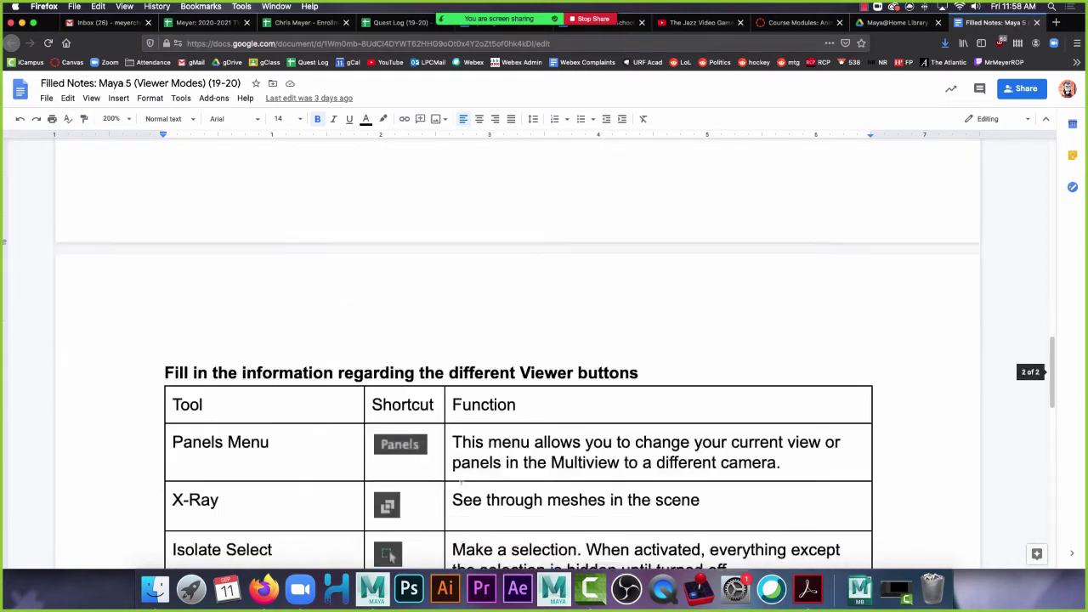
{"action": "scroll", "coordinate": [461, 482], "scroll_direction": "down", "scroll_amount": 3}
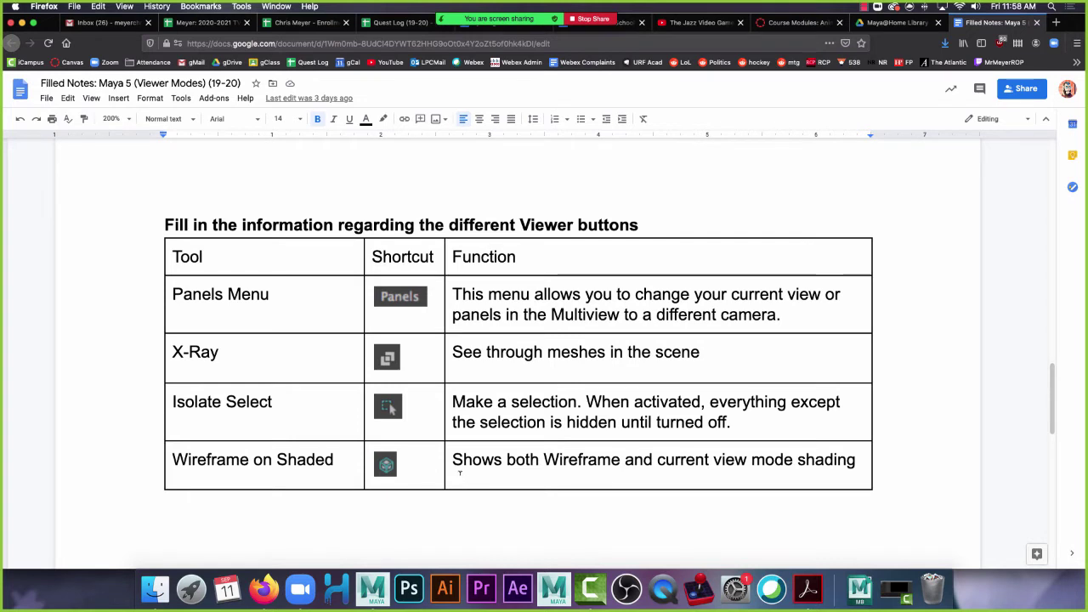
{"action": "left_click", "coordinate": [372, 587]}
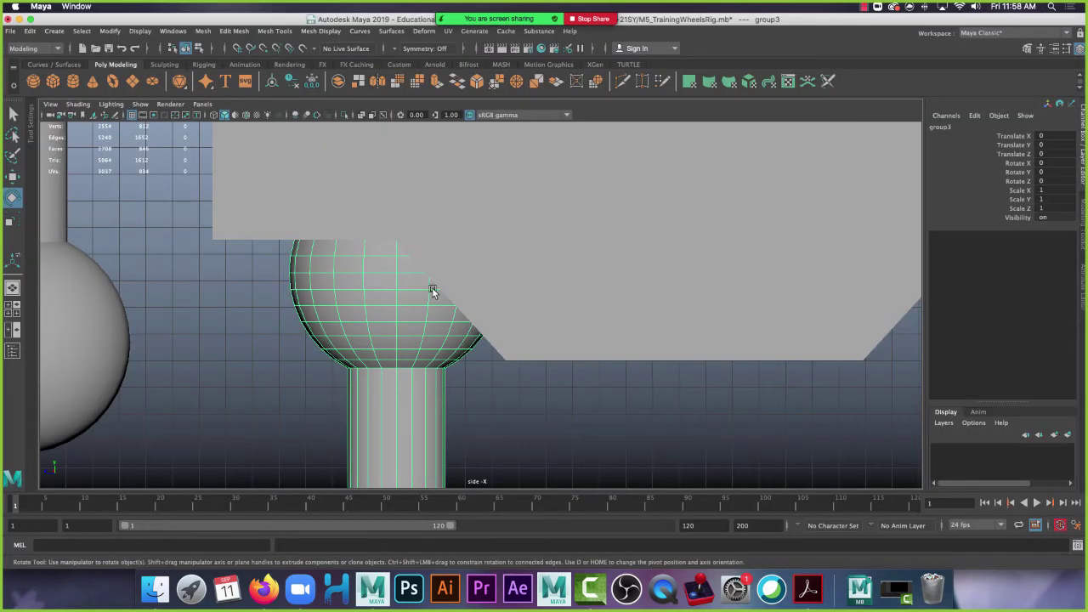
Snap the whole-leg group's pivot from the ground up to the hip sphere in the side view and check its placement up close.
{"action": "key", "text": "w"}
{"action": "scroll", "coordinate": [612, 442], "scroll_direction": "down", "scroll_amount": 6}
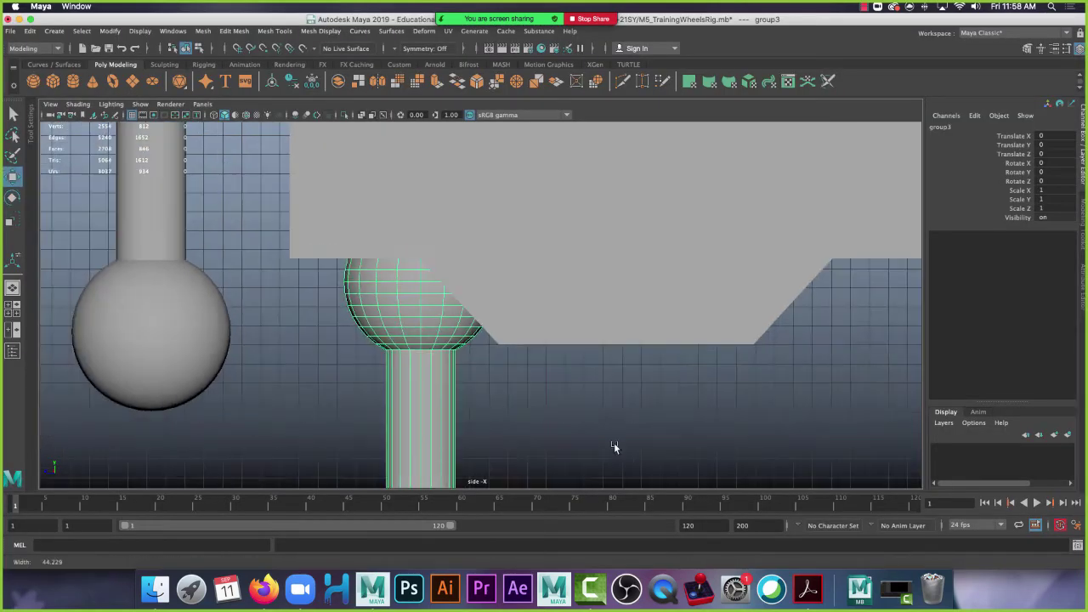
{"action": "scroll", "coordinate": [408, 334], "scroll_direction": "down", "scroll_amount": 8}
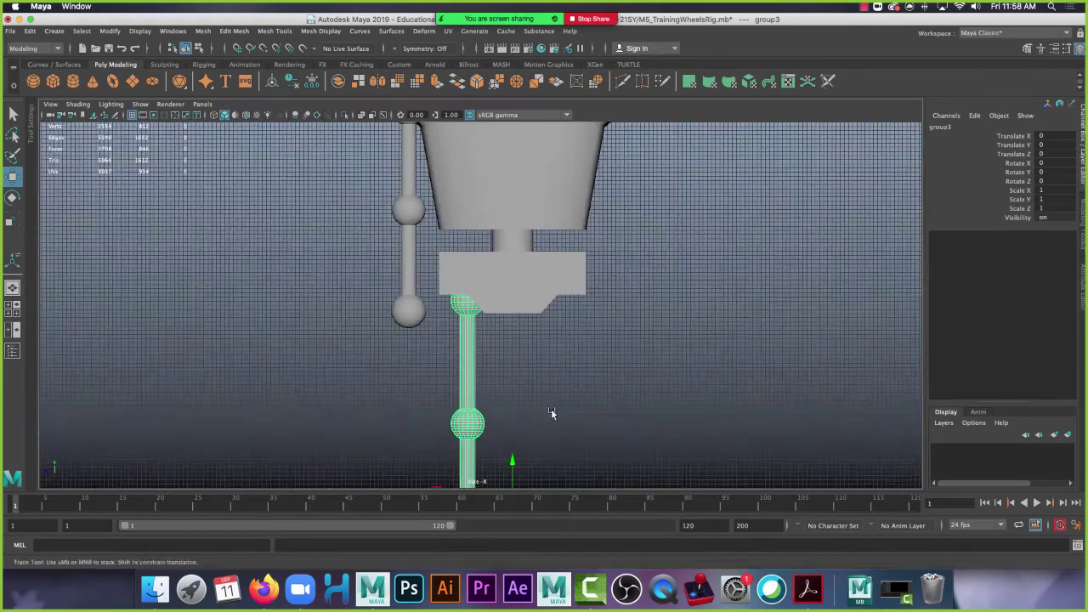
{"action": "middle_click_drag", "start_coordinate": [541, 359], "coordinate": [547, 311], "text": "alt"}
{"action": "key", "text": "d"}
{"action": "key", "text": "v"}
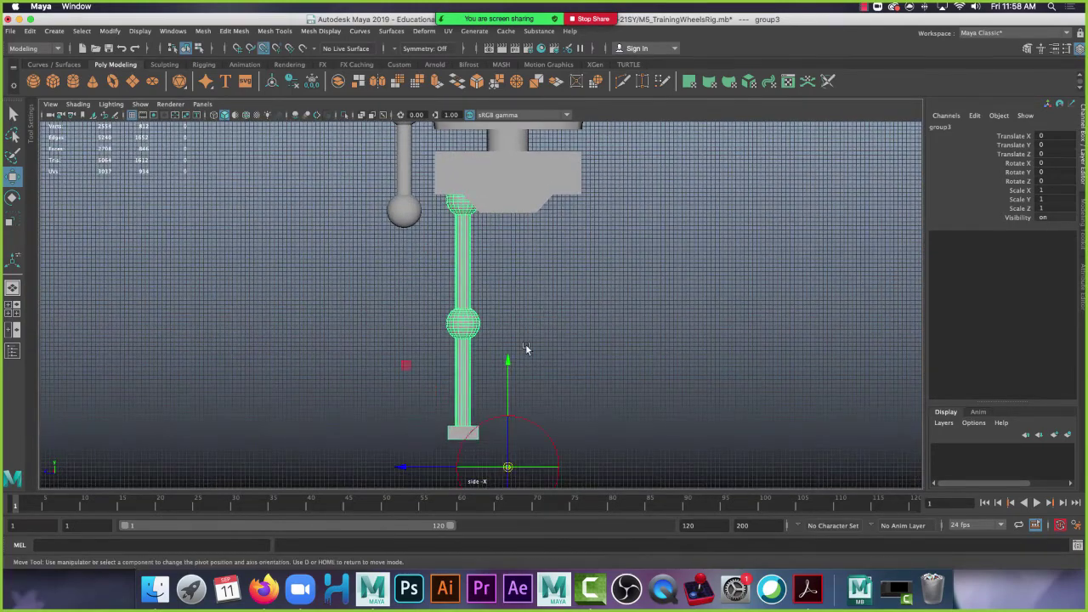
{"action": "left_click_drag", "start_coordinate": [507, 466], "coordinate": [458, 204]}
{"action": "scroll", "coordinate": [461, 200], "scroll_direction": "up", "scroll_amount": 5}
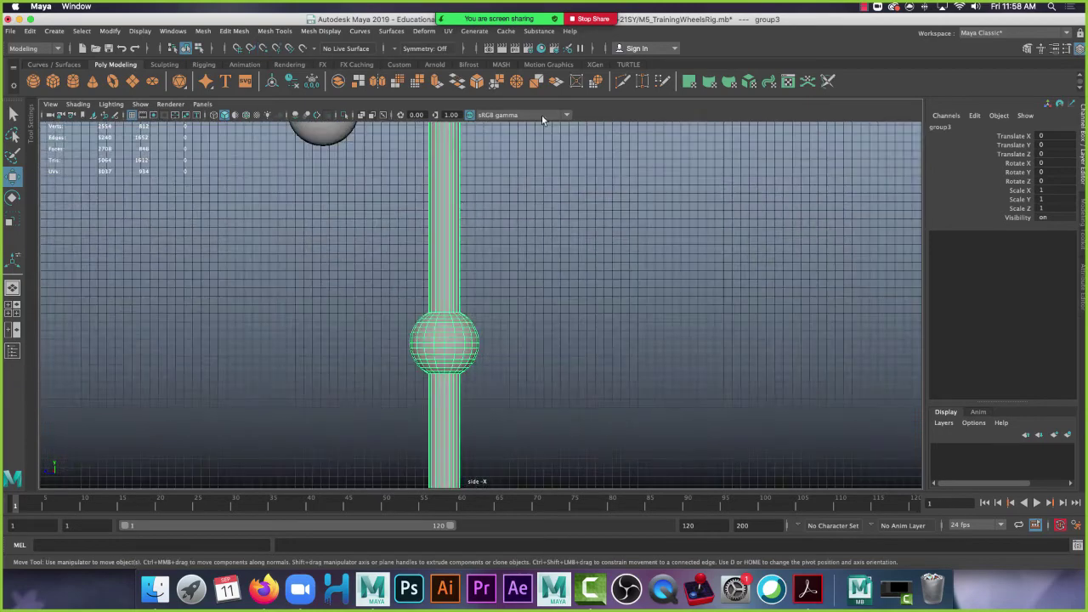
{"action": "middle_click_drag", "start_coordinate": [522, 205], "coordinate": [545, 429], "text": "alt"}
{"action": "scroll", "coordinate": [437, 272], "scroll_direction": "up", "scroll_amount": 10}
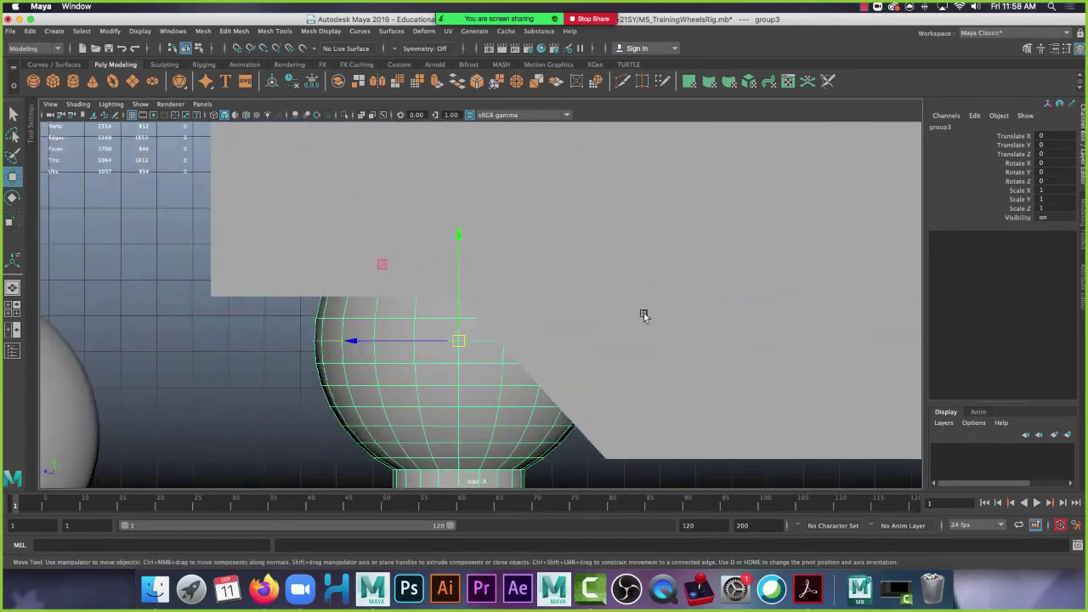
{"action": "middle_click_drag", "start_coordinate": [570, 347], "coordinate": [619, 265], "text": "alt"}
{"action": "scroll", "coordinate": [508, 304], "scroll_direction": "up", "scroll_amount": 3}
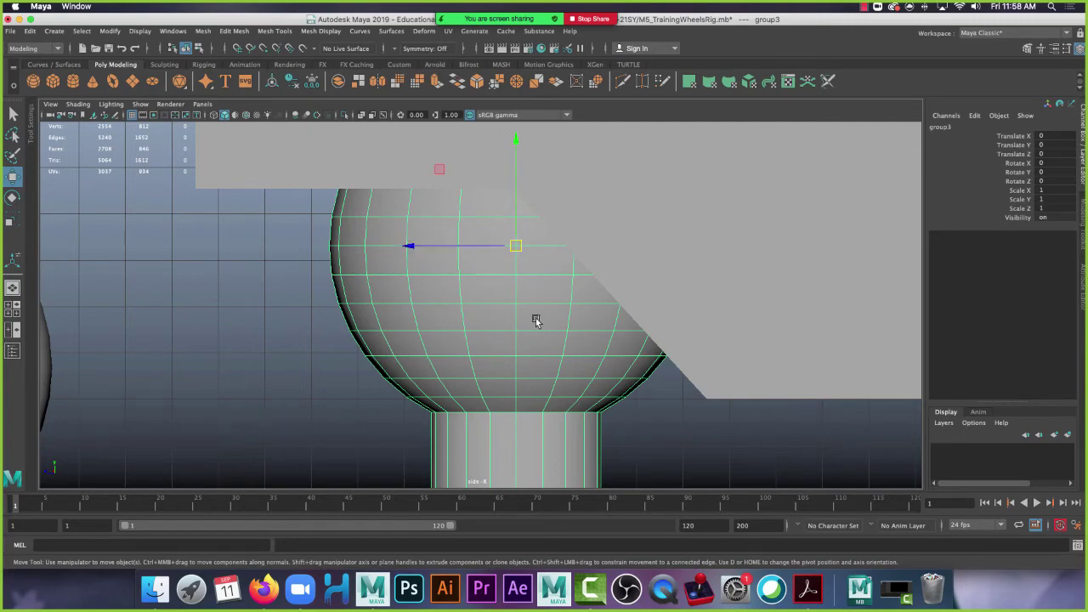
Bring up the front view full size, frame the hip sphere and display it in wireframe.
{"action": "key", "text": "space"}
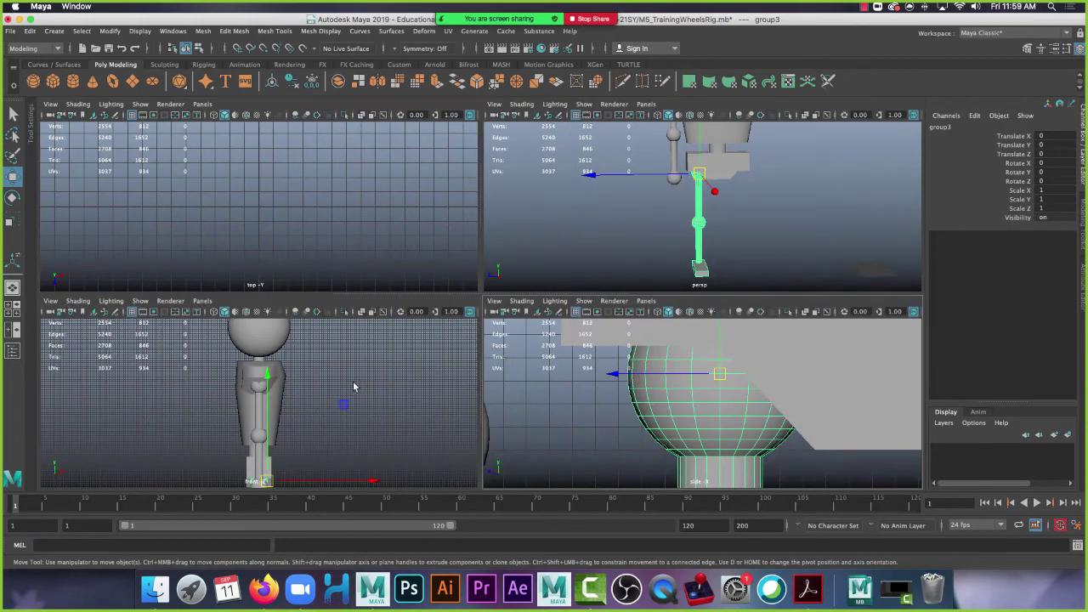
{"action": "key", "text": "space"}
{"action": "scroll", "coordinate": [742, 417], "scroll_direction": "up", "scroll_amount": 5}
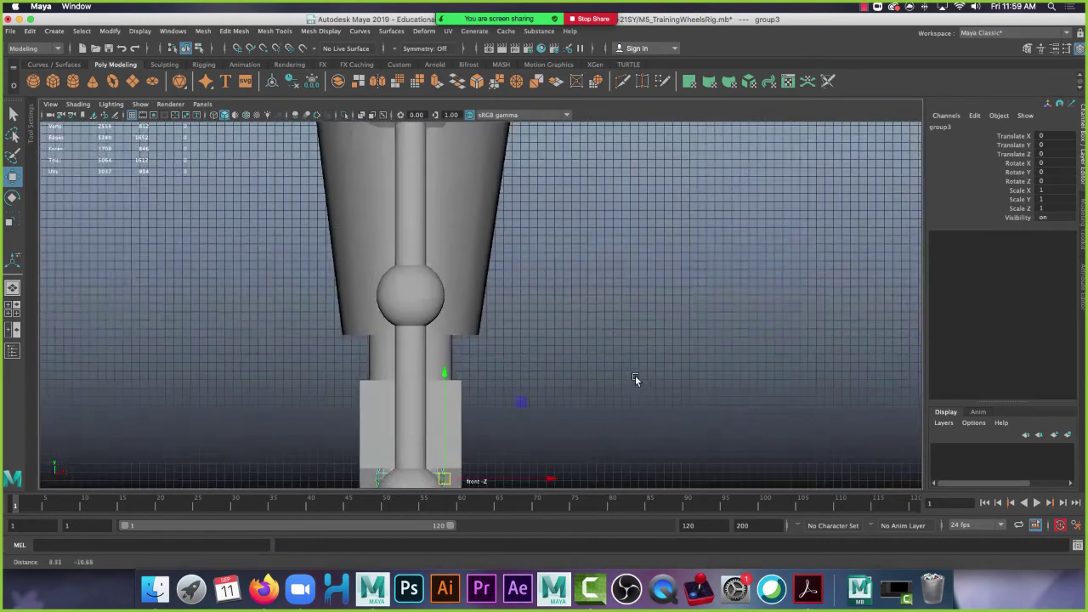
{"action": "scroll", "coordinate": [635, 379], "scroll_direction": "up", "scroll_amount": 3}
{"action": "scroll", "coordinate": [243, 292], "scroll_direction": "up", "scroll_amount": 5}
{"action": "scroll", "coordinate": [440, 260], "scroll_direction": "up", "scroll_amount": 8}
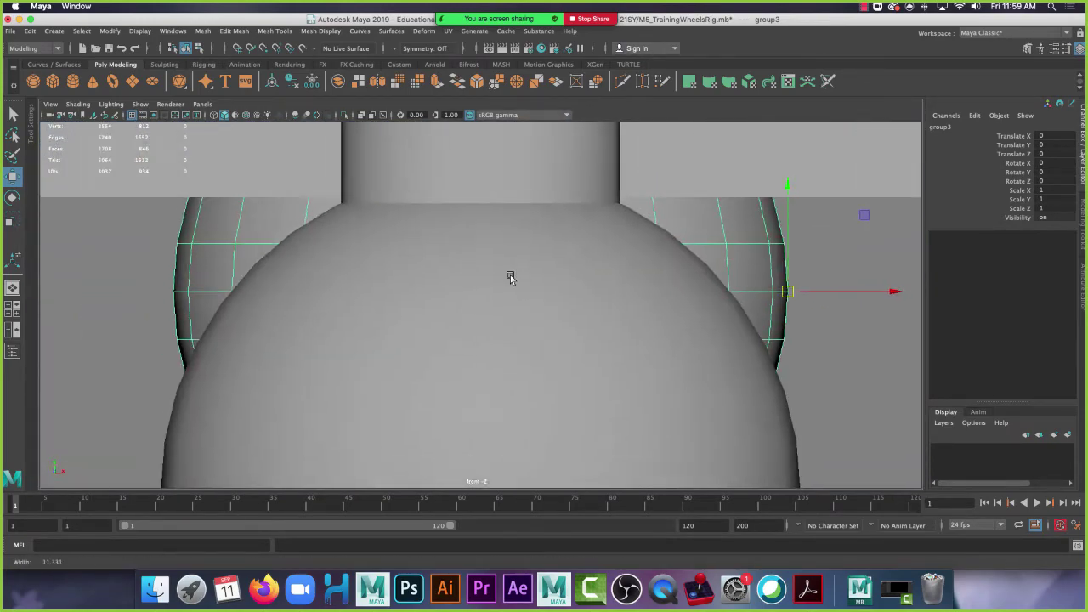
{"action": "scroll", "coordinate": [445, 233], "scroll_direction": "down", "scroll_amount": 3}
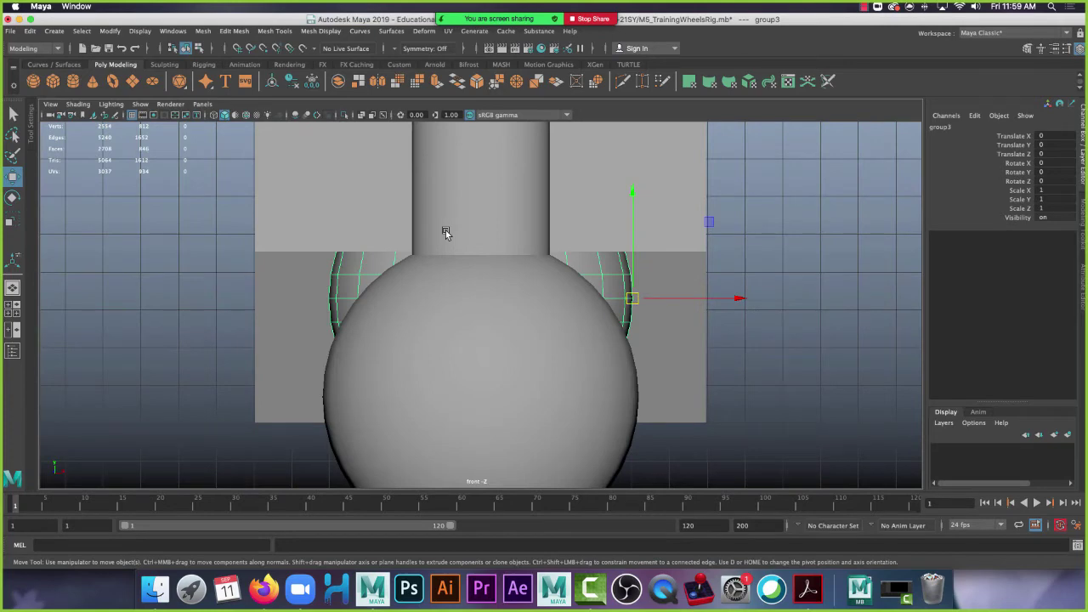
{"action": "key", "text": "4"}
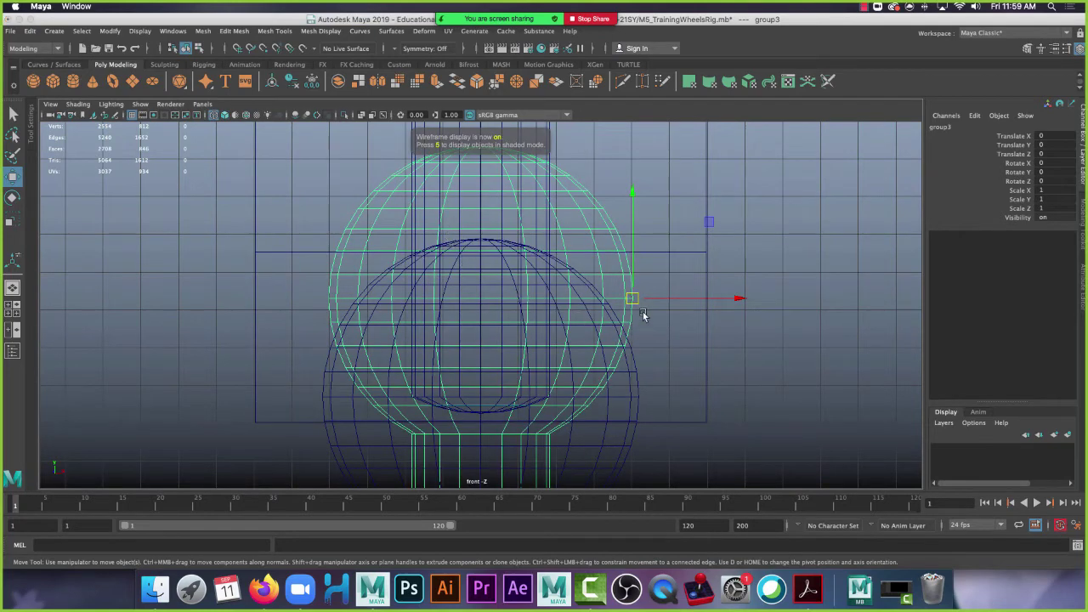
Move the whole-leg group's pivot along X to the hip sphere's centre using point snapping.
{"action": "scroll", "coordinate": [421, 232], "scroll_direction": "up", "scroll_amount": 2}
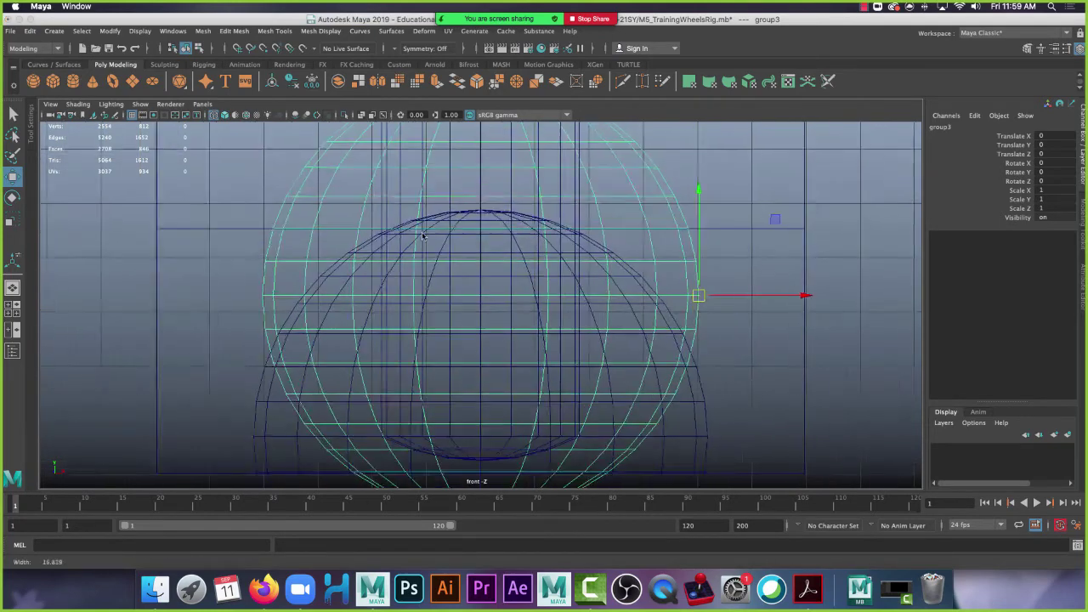
{"action": "scroll", "coordinate": [422, 232], "scroll_direction": "up", "scroll_amount": 2}
{"action": "key", "text": "d"}
{"action": "key", "text": "v"}
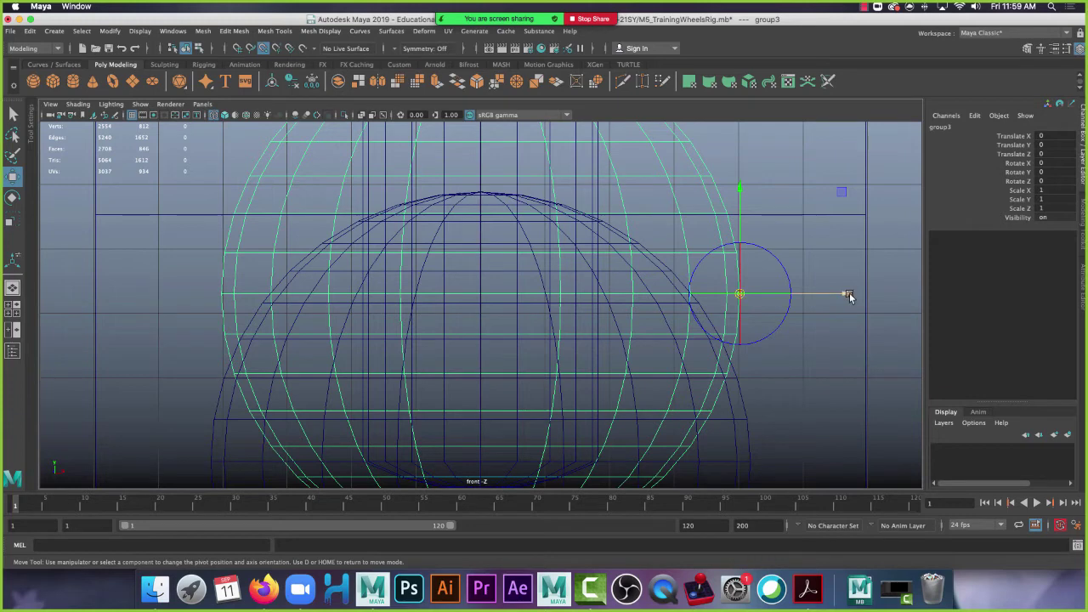
{"action": "left_click_drag", "start_coordinate": [844, 296], "coordinate": [492, 297]}
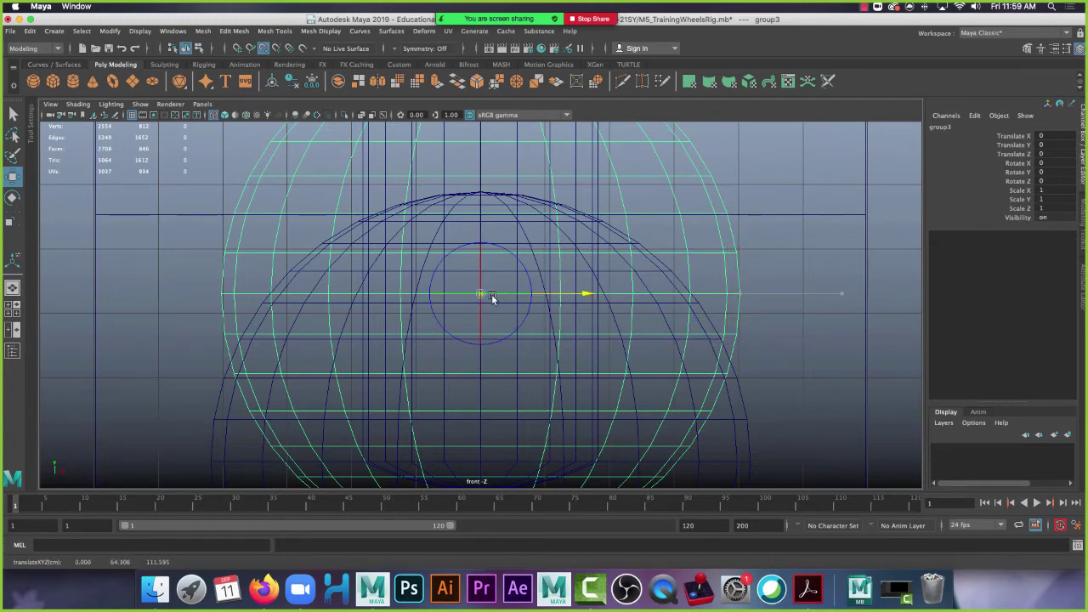
{"action": "left_click_drag", "start_coordinate": [492, 298], "coordinate": [492, 298]}
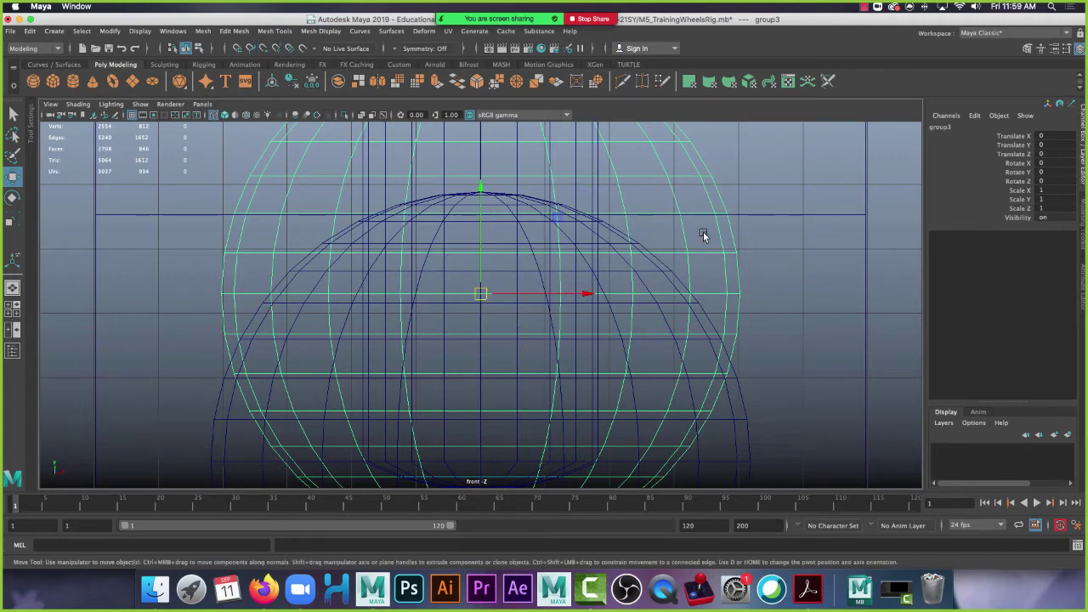
Restore shaded display, return to the perspective view and inspect the leg group's pivot at the hip.
{"action": "key", "text": "5"}
{"action": "key", "text": "space"}
{"action": "key", "text": "space"}
{"action": "left_click_drag", "start_coordinate": [337, 212], "coordinate": [419, 217], "text": "alt"}
{"action": "middle_click_drag", "start_coordinate": [418, 132], "coordinate": [420, 217], "text": "alt"}
{"action": "scroll", "coordinate": [344, 275], "scroll_direction": "up", "scroll_amount": 8}
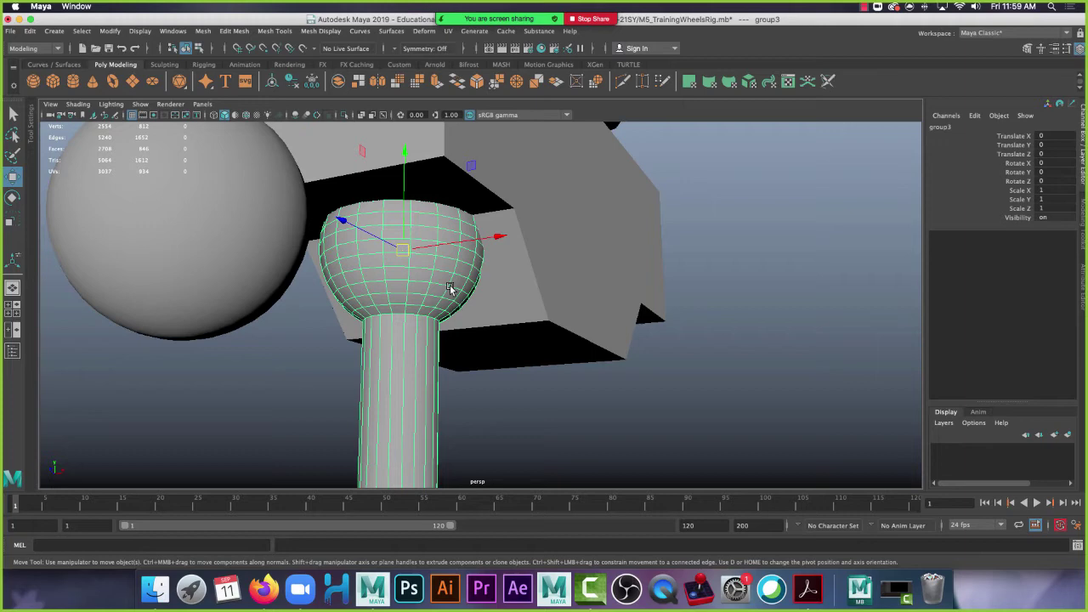
{"action": "scroll", "coordinate": [563, 349], "scroll_direction": "down", "scroll_amount": 10}
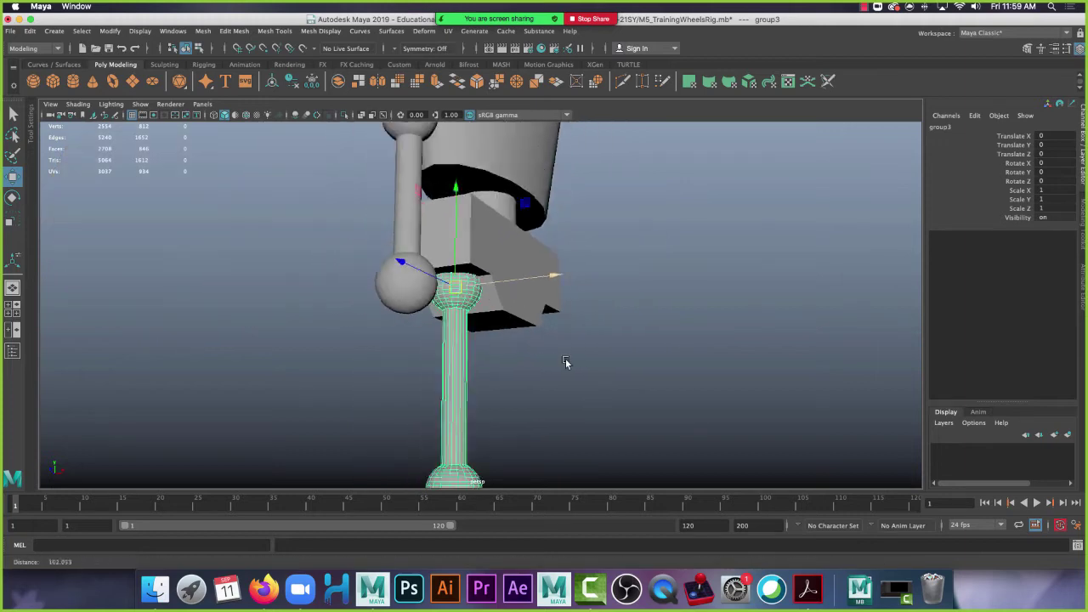
{"action": "left_click_drag", "start_coordinate": [609, 330], "coordinate": [578, 350], "text": "alt"}
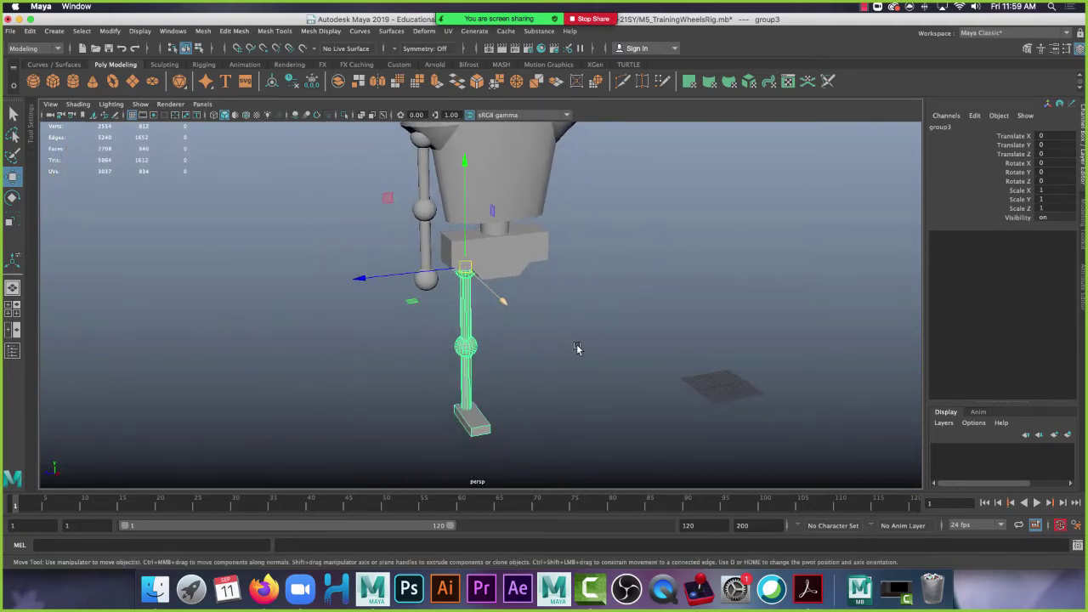
Rotate the whole-leg group backwards at the hip and select the lower-leg group by way of the knee sphere.
{"action": "key", "text": "e"}
{"action": "left_click_drag", "start_coordinate": [446, 170], "coordinate": [560, 151]}
{"action": "left_click", "coordinate": [403, 326]}
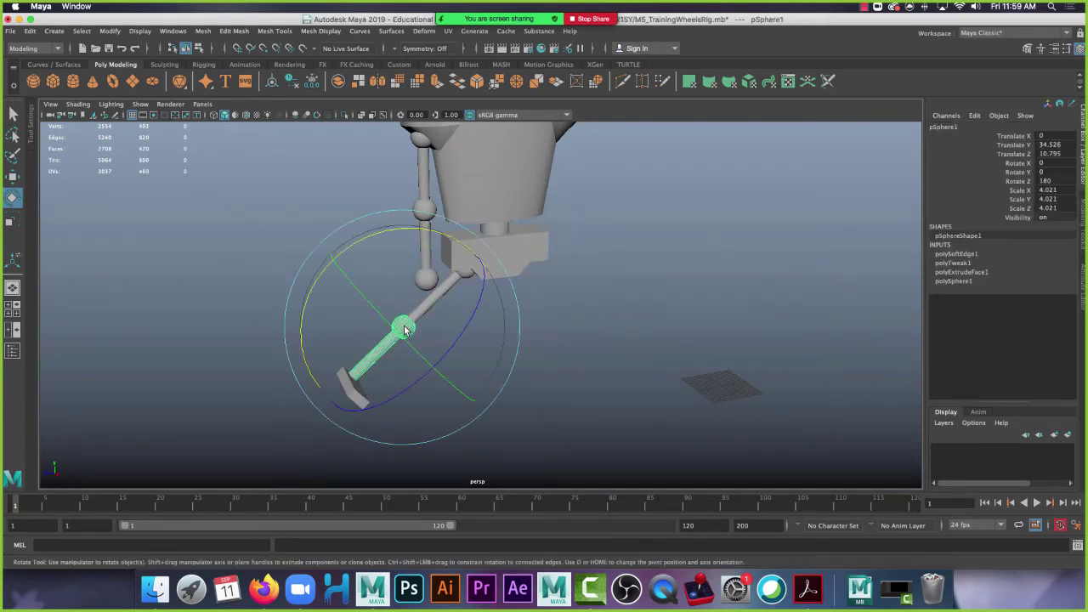
{"action": "key", "text": "Up"}
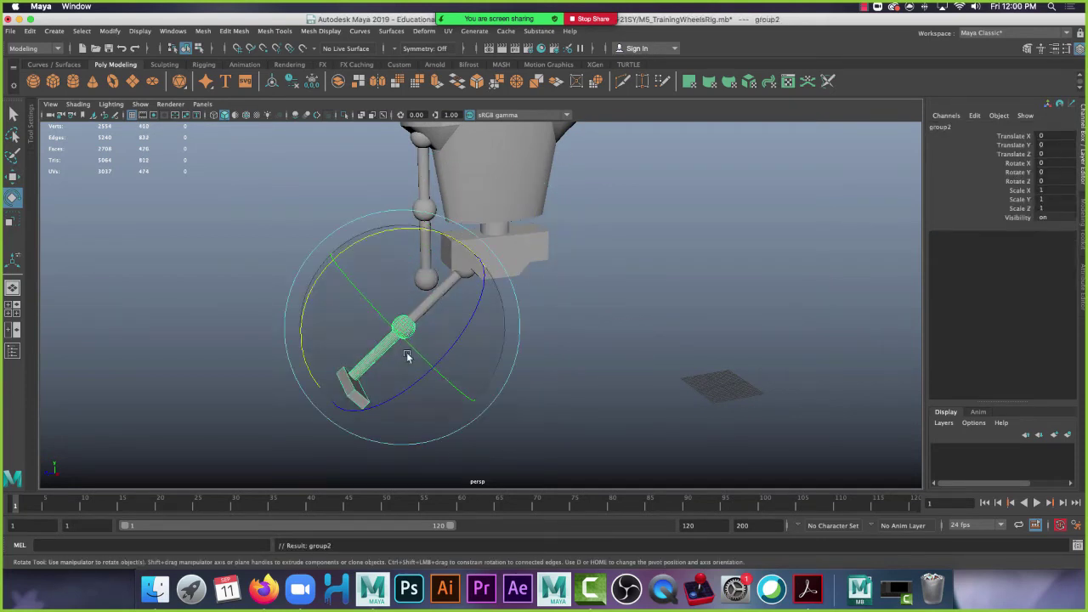
Rotate the lower-leg group about Z at the knee, and rotate the foot block on its own as a test.
{"action": "left_click_drag", "start_coordinate": [461, 323], "coordinate": [388, 352]}
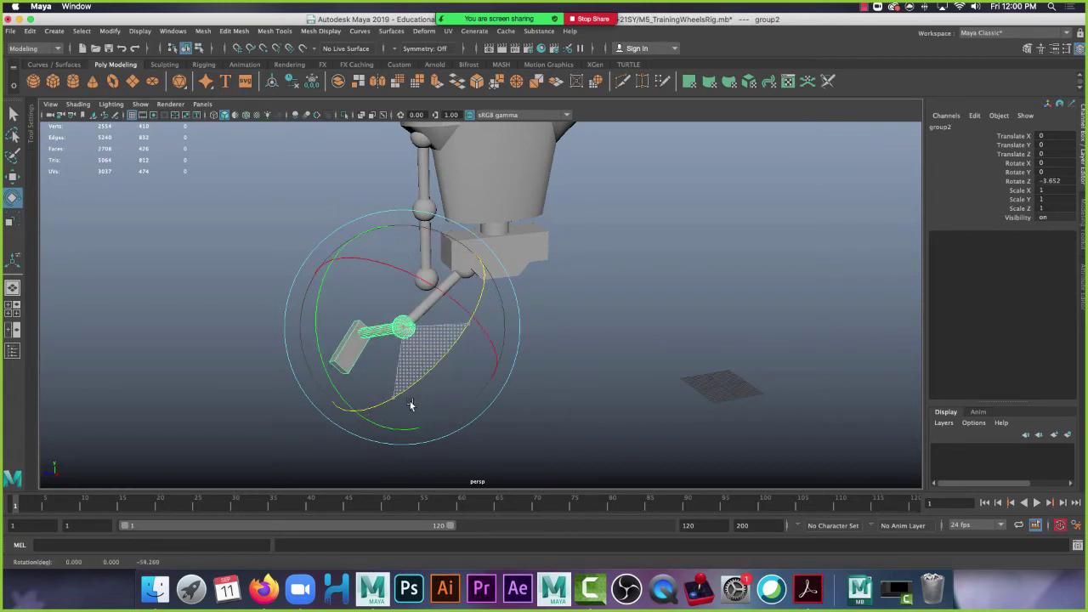
{"action": "left_click", "coordinate": [568, 349]}
{"action": "left_click", "coordinate": [355, 337]}
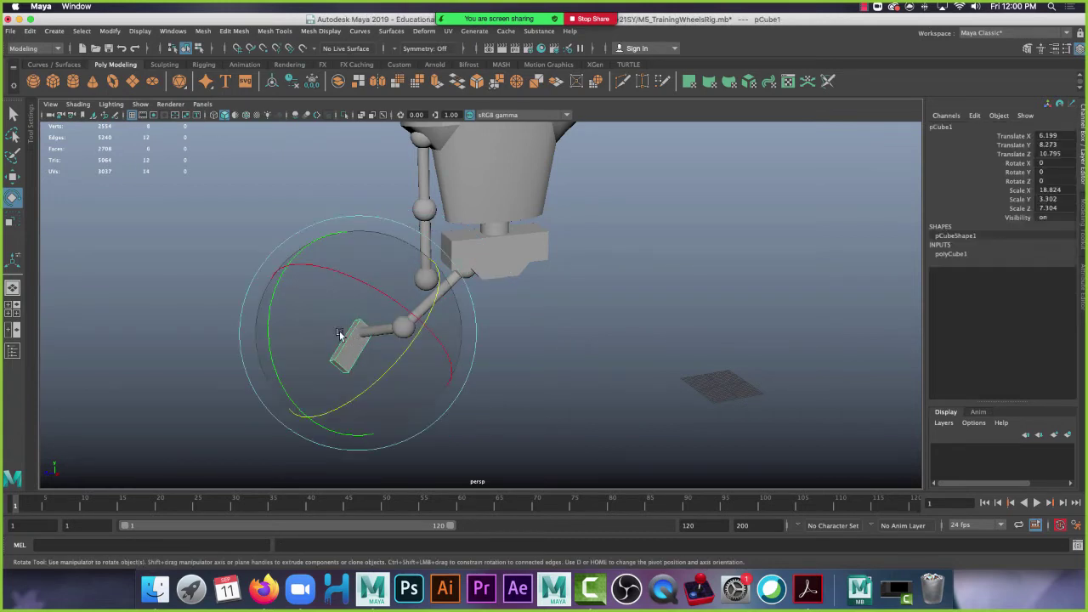
{"action": "left_click_drag", "start_coordinate": [275, 303], "coordinate": [270, 402]}
{"action": "left_click_drag", "start_coordinate": [565, 361], "coordinate": [547, 342], "text": "alt"}
Undo the test rotations of the foot, lower leg and whole leg, back to the straight-leg pose.
{"action": "key", "text": "z"}
{"action": "key", "text": "z"}
{"action": "key", "text": "z"}
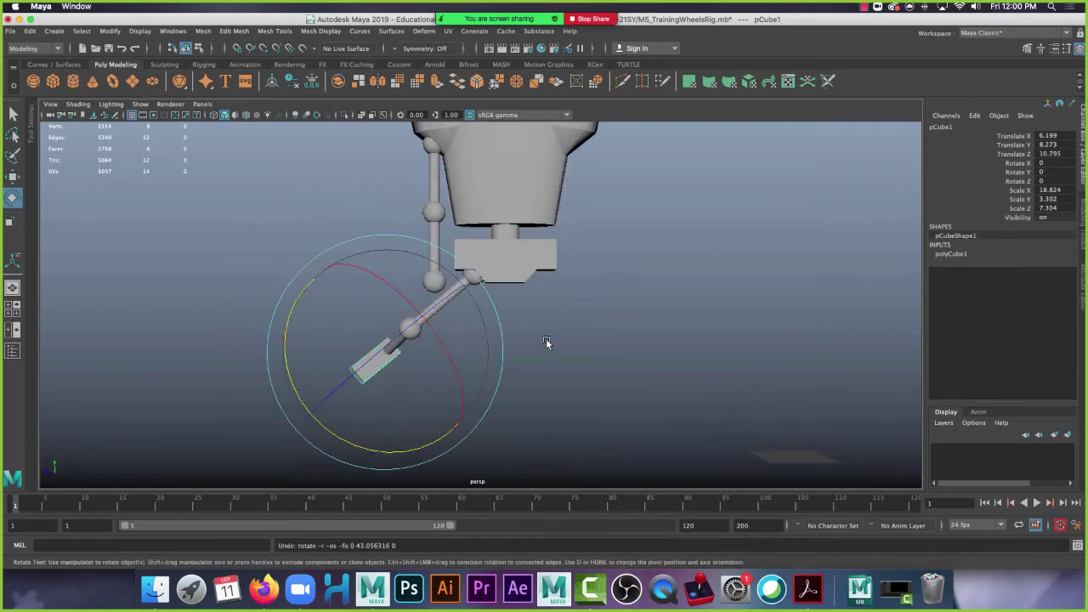
{"action": "key", "text": "z"}
{"action": "key", "text": "z"}
{"action": "key", "text": "z"}
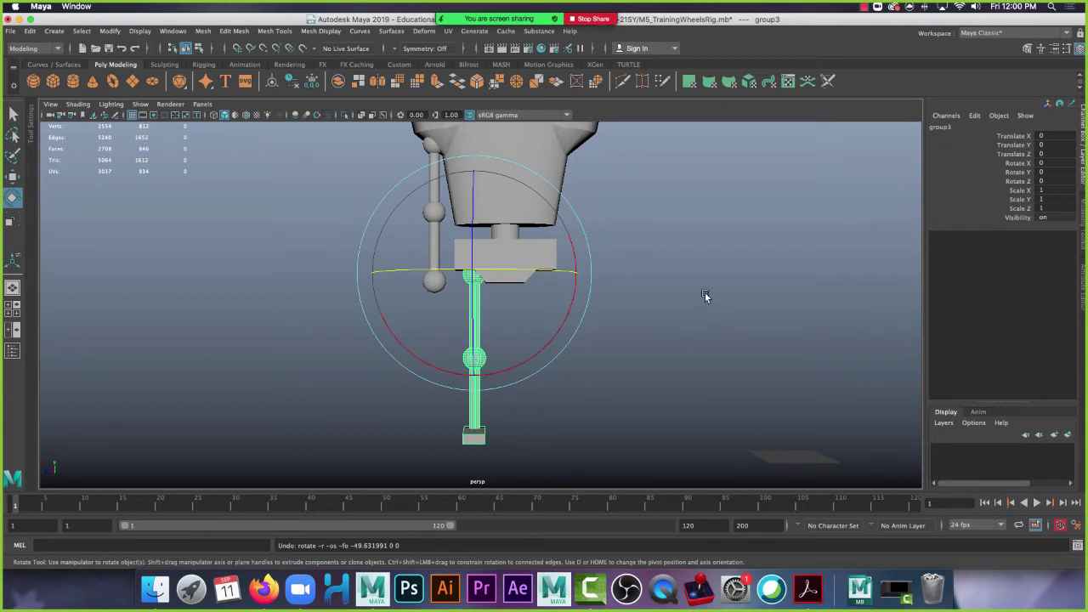
{"action": "key", "text": "super+d"}
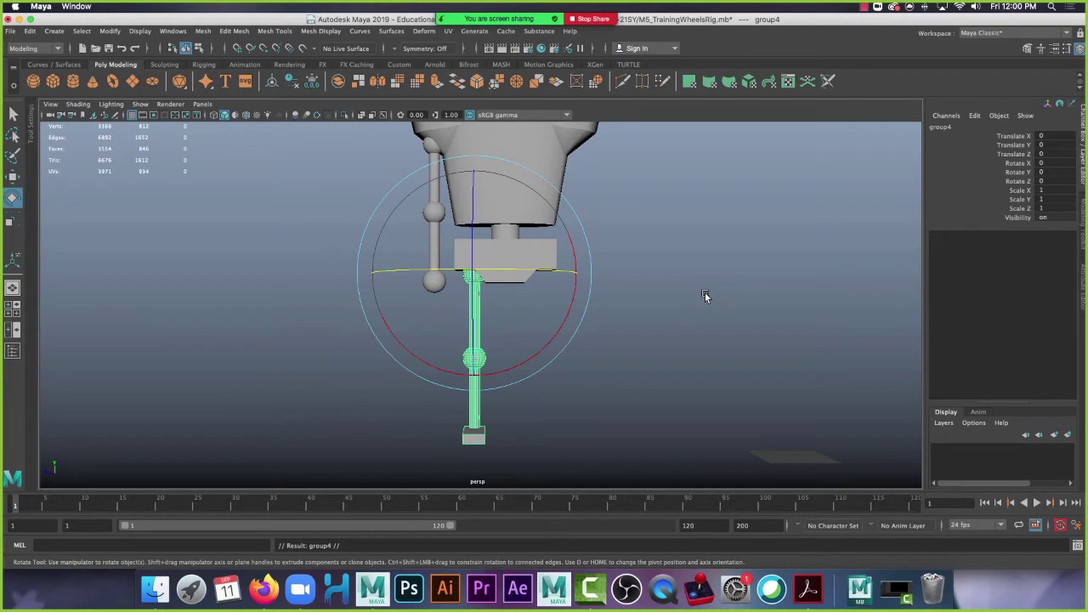
{"action": "key", "text": "super+z"}
{"action": "left_click", "coordinate": [539, 456]}
{"action": "left_click_drag", "start_coordinate": [539, 457], "coordinate": [441, 309]}
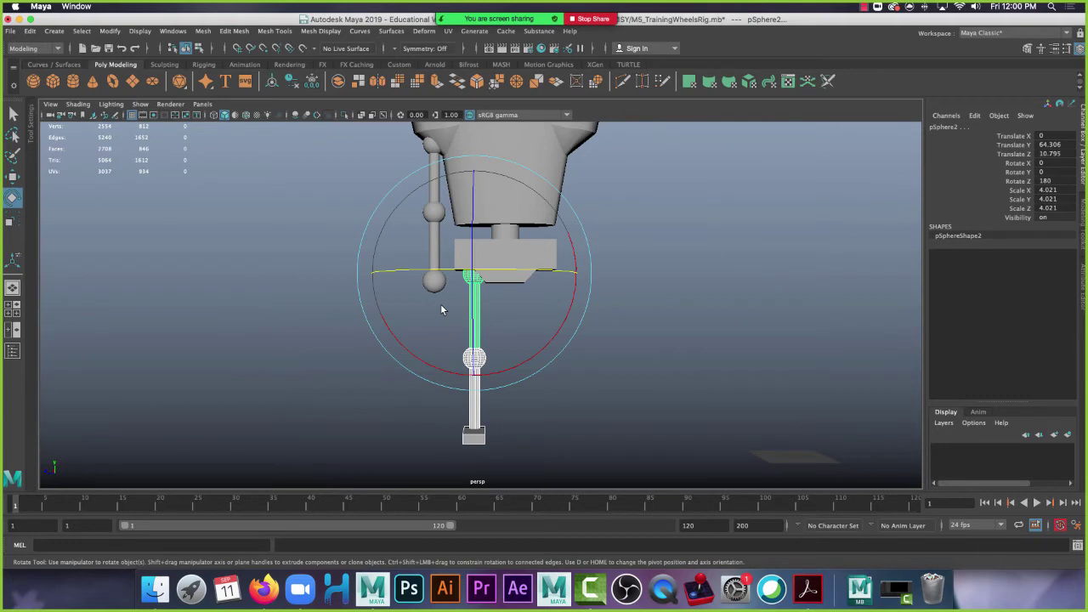
{"action": "left_click", "coordinate": [551, 473]}
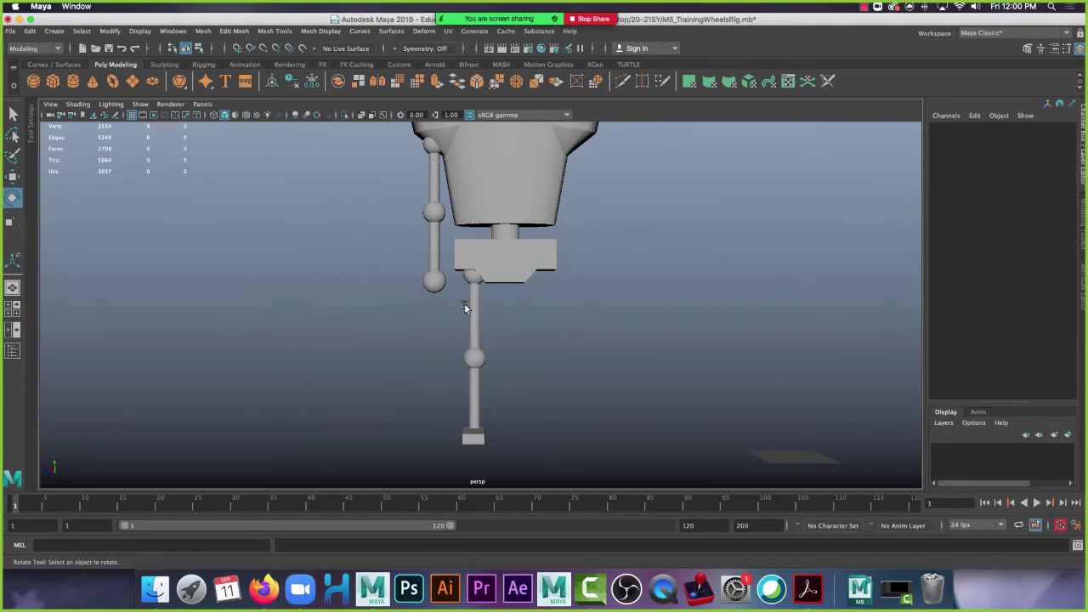
Select the whole-leg group by way of the thigh, duplicate it and place the copy in a new parent group.
{"action": "left_click", "coordinate": [474, 308]}
{"action": "key", "text": "Up"}
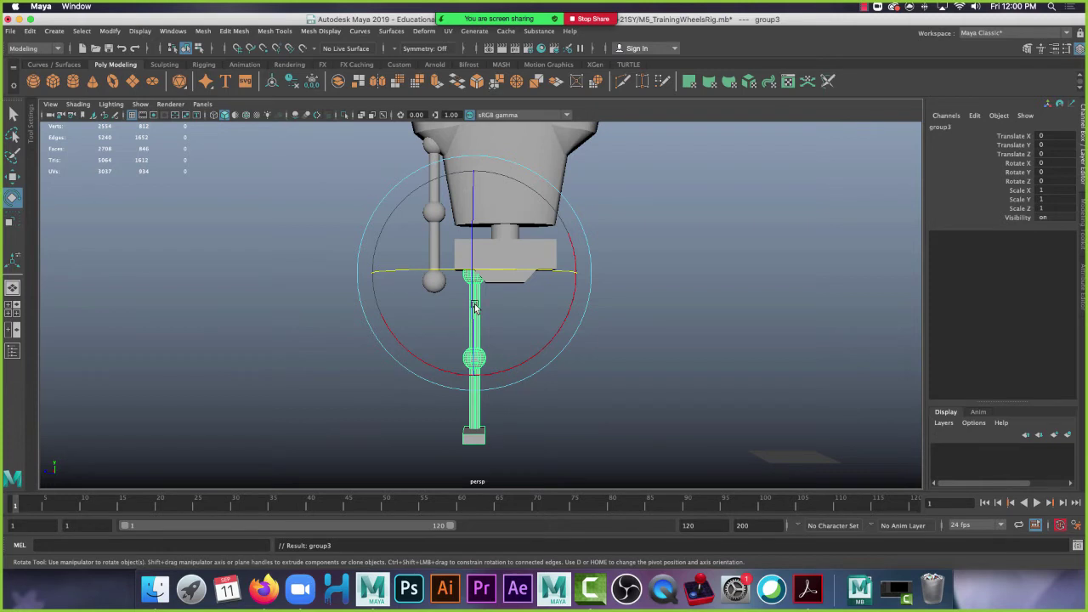
{"action": "key", "text": "ctrl+g"}
{"action": "key", "text": "ctrl+g"}
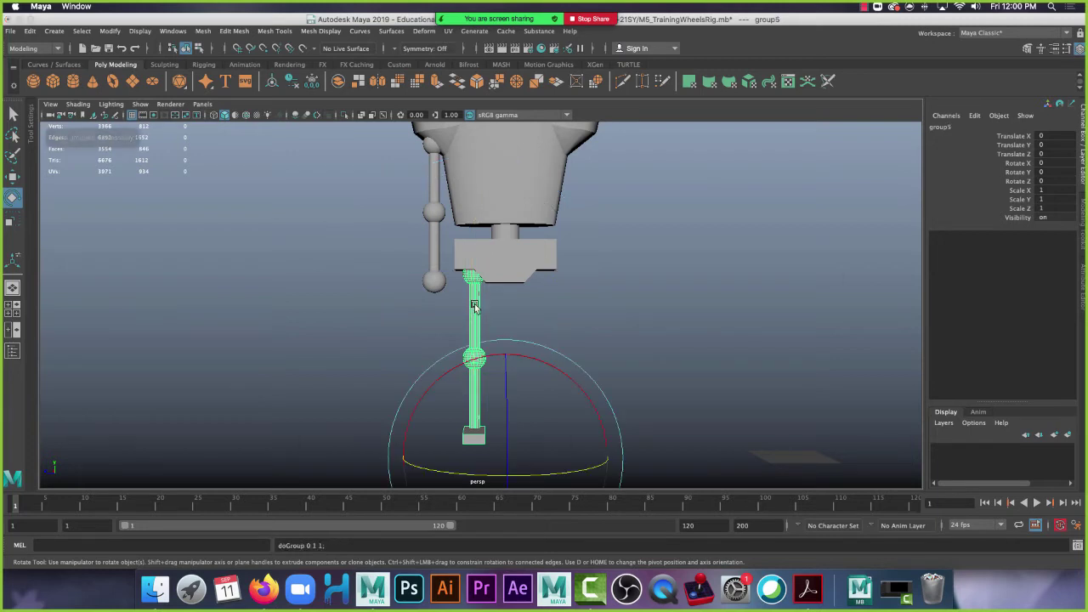
Mirror the copied leg to the other side of the pelvis by setting its parent group's Scale Z to -1.
{"action": "key", "text": "w"}
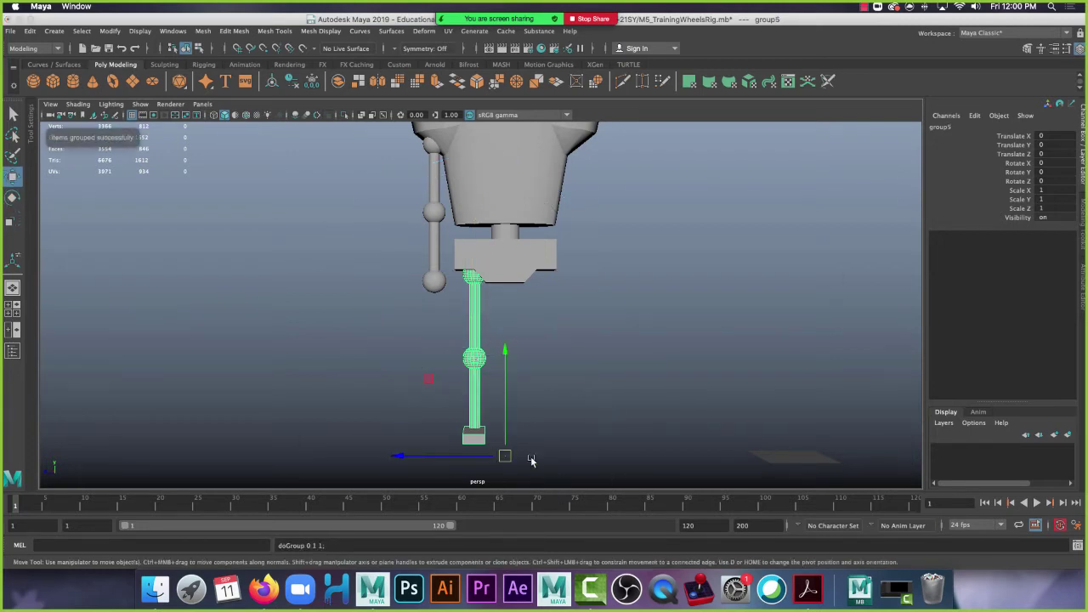
{"action": "scroll", "coordinate": [555, 314], "scroll_direction": "up", "scroll_amount": 1}
{"action": "scroll", "coordinate": [555, 312], "scroll_direction": "up", "scroll_amount": 1}
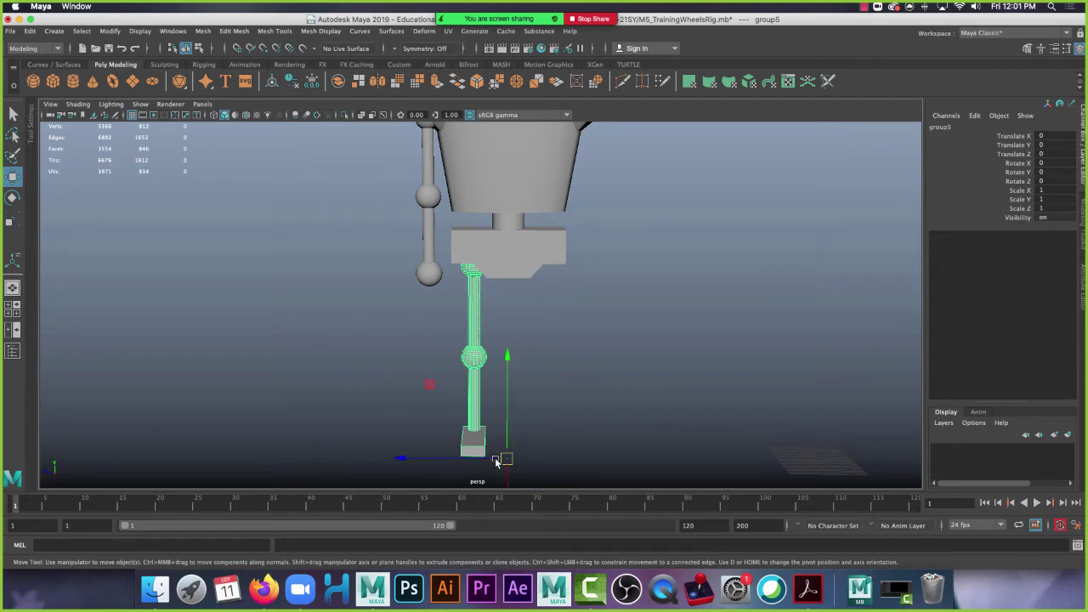
{"action": "left_click_drag", "start_coordinate": [244, 438], "coordinate": [255, 434], "text": "alt"}
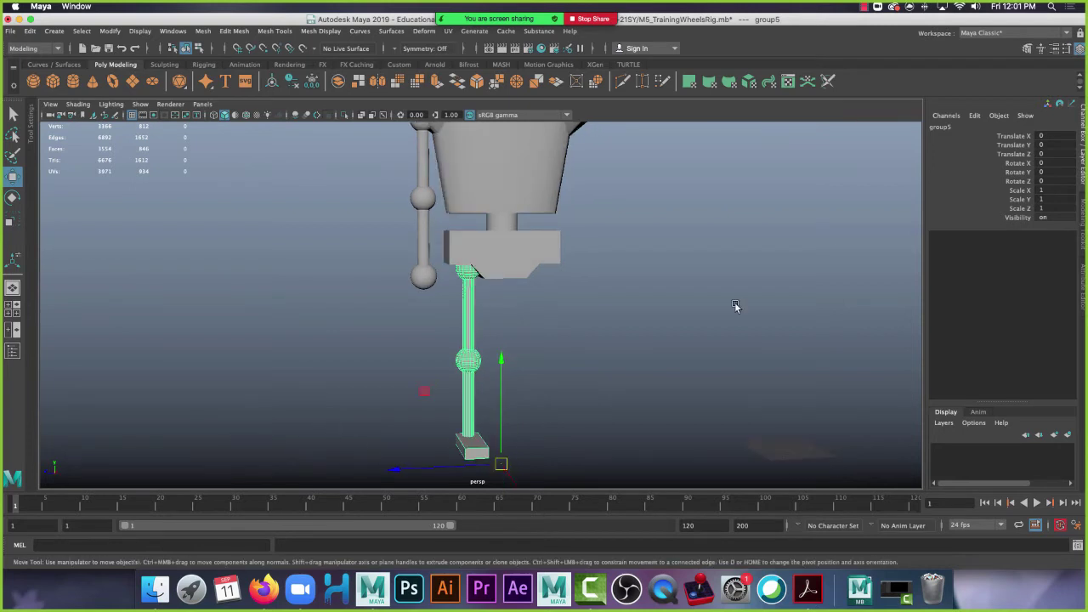
{"action": "left_click", "coordinate": [1038, 208]}
{"action": "type", "text": "-1"}
{"action": "key", "text": "Return"}
{"action": "left_click", "coordinate": [570, 306]}
{"action": "left_click_drag", "start_coordinate": [571, 306], "coordinate": [557, 284], "text": "alt"}
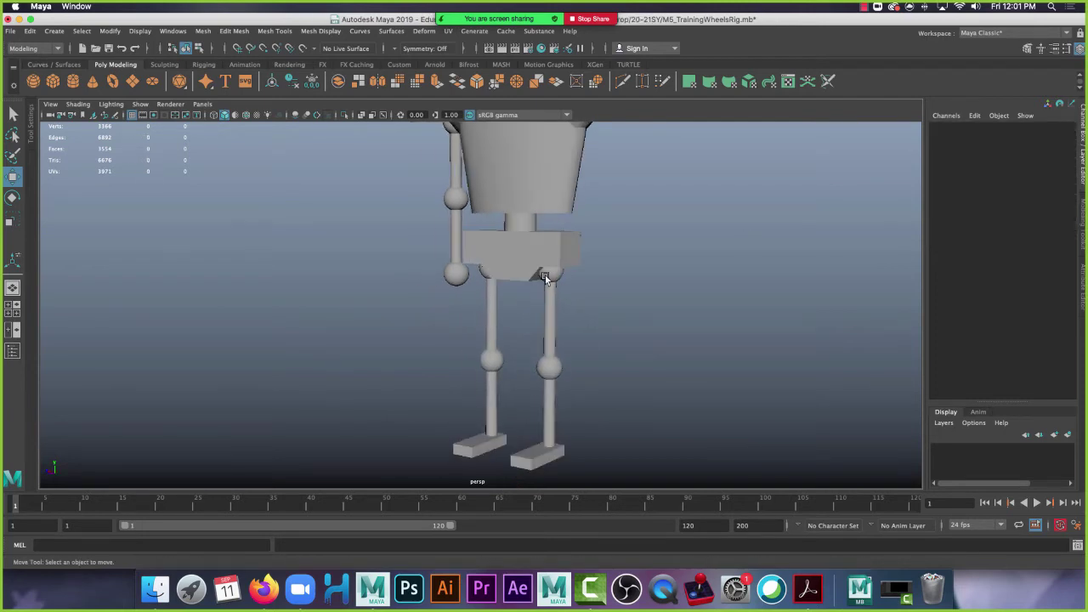
Test the mirrored leg's own group by rotating it at the hip, undo the rotation and deselect.
{"action": "left_click", "coordinate": [550, 286]}
{"action": "key", "text": "Up"}
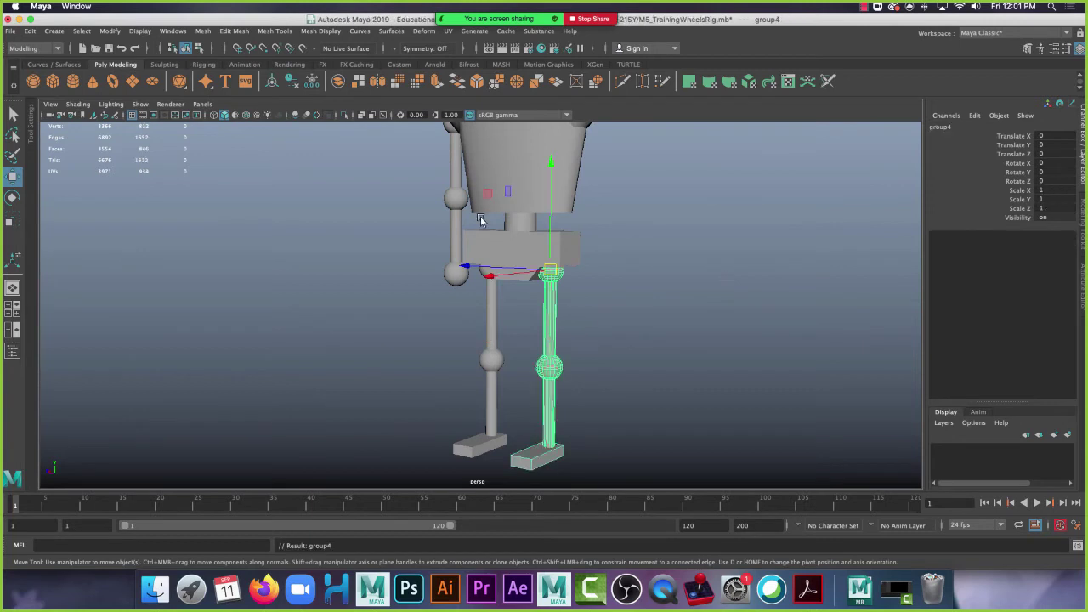
{"action": "key", "text": "e"}
{"action": "left_click_drag", "start_coordinate": [496, 252], "coordinate": [538, 165]}
{"action": "key", "text": "super+z"}
{"action": "left_click_drag", "start_coordinate": [613, 204], "coordinate": [760, 267], "text": "alt"}
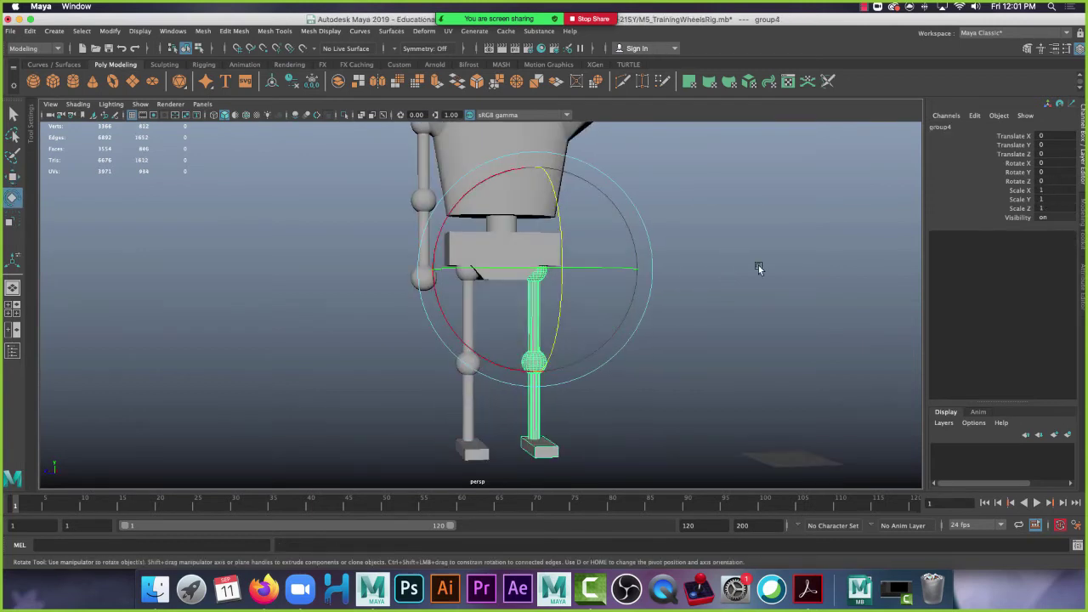
{"action": "left_click", "coordinate": [760, 267]}
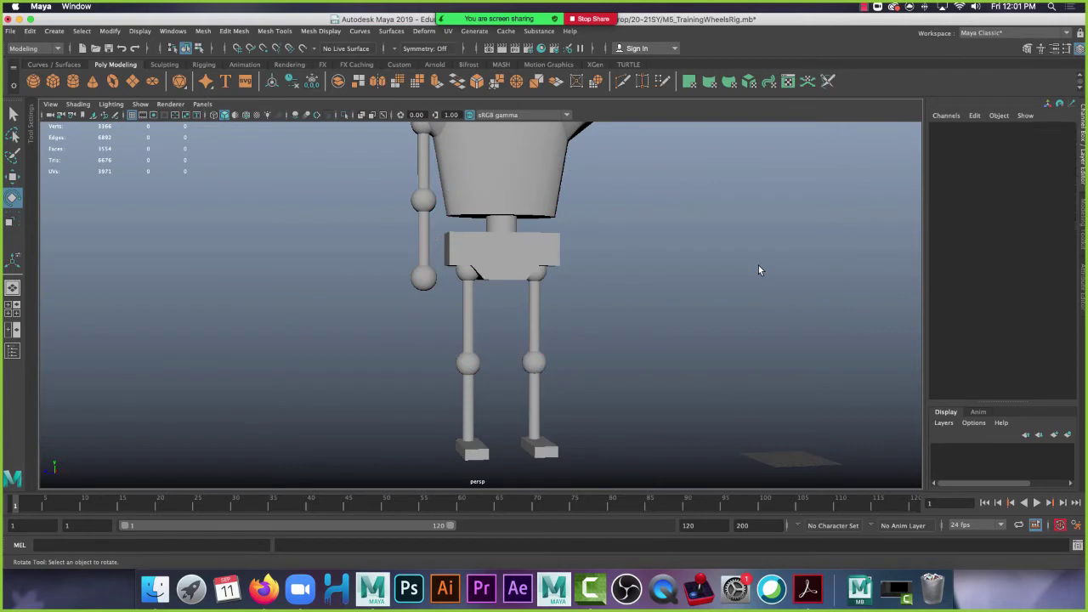
Select both legs' hip-pivoted groups together with the pelvis block and combine them into one lower-body group.
{"action": "left_click", "coordinate": [533, 310]}
{"action": "key", "text": "q"}
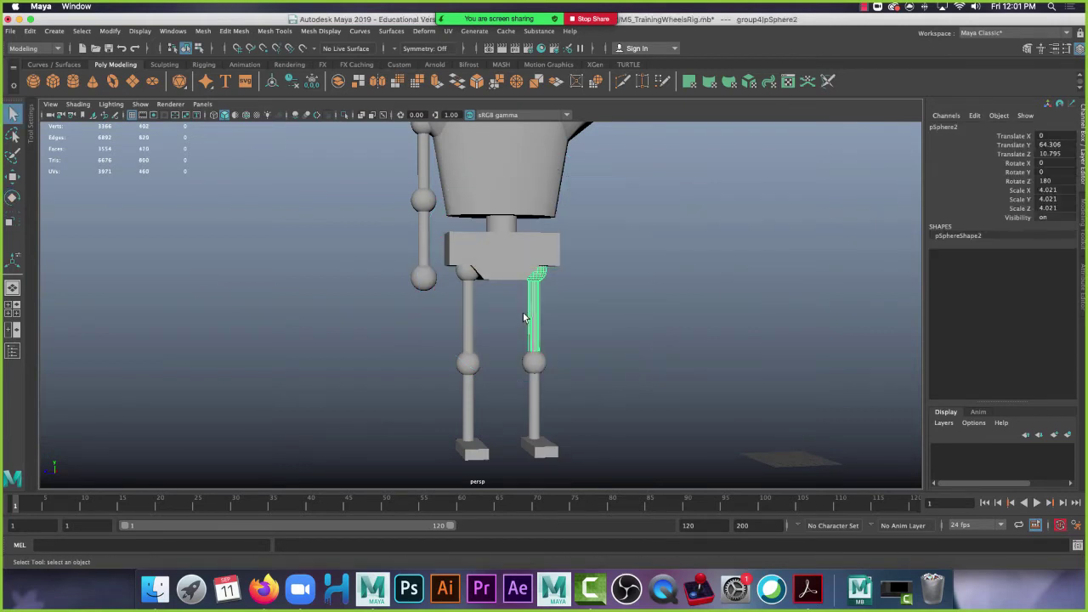
{"action": "left_click", "coordinate": [466, 304], "text": "shift"}
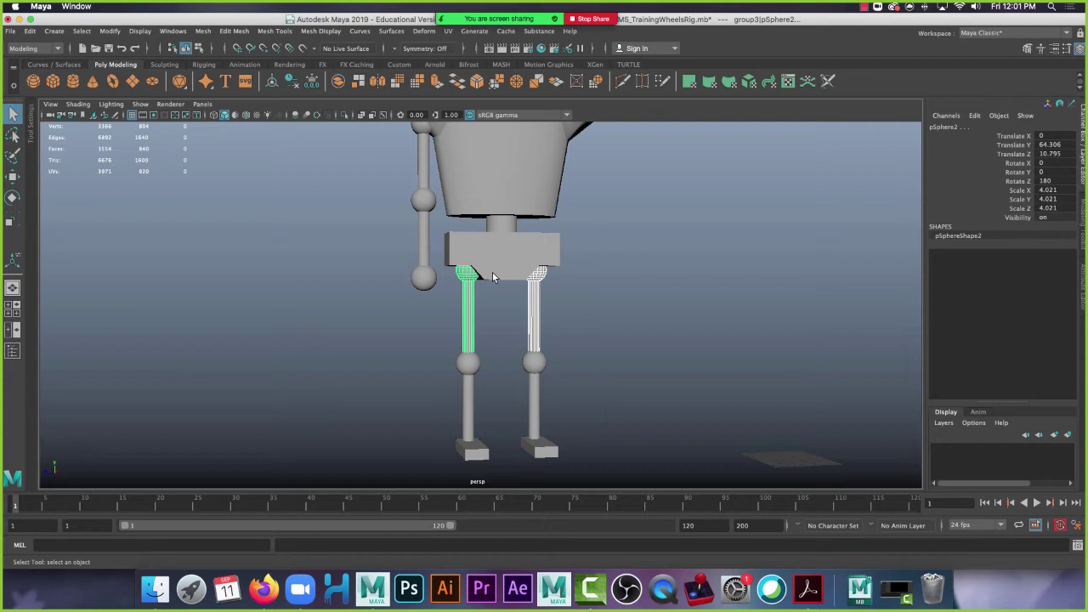
{"action": "key", "text": "Up"}
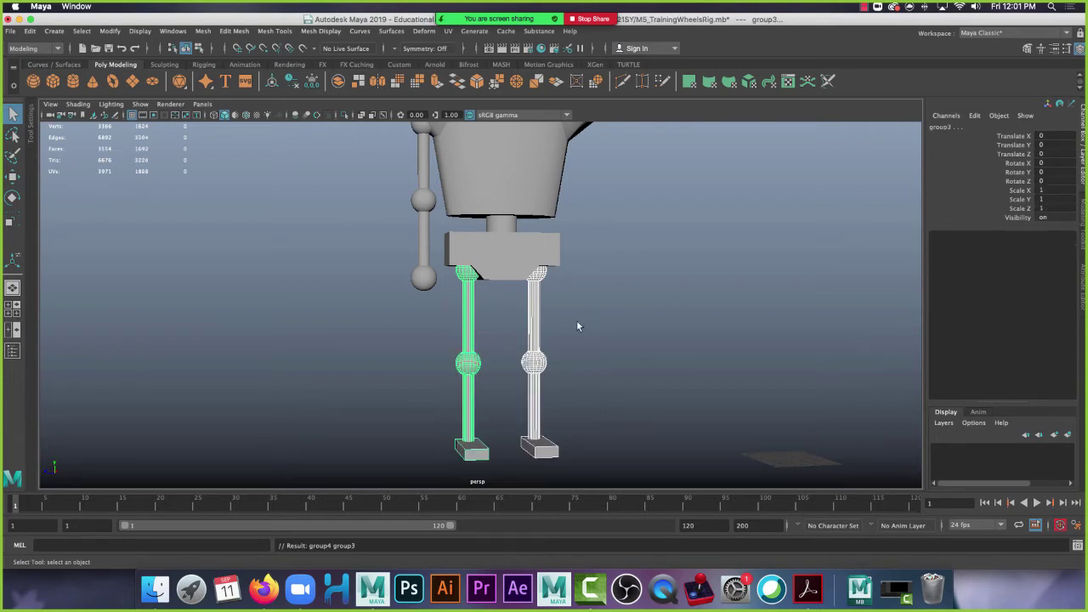
{"action": "left_click", "coordinate": [499, 250]}
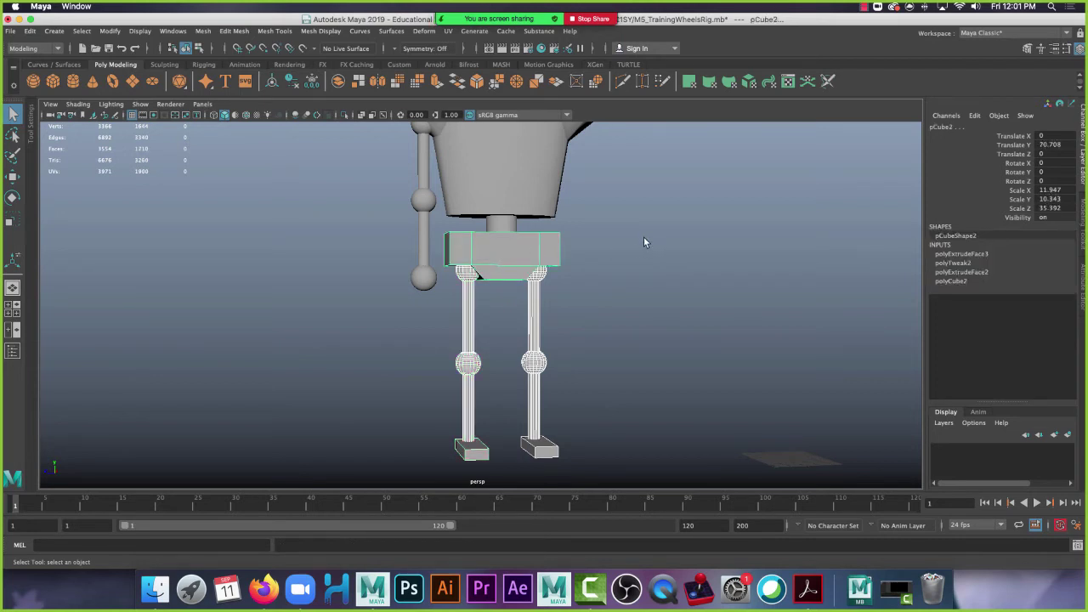
{"action": "key", "text": "ctrl+g"}
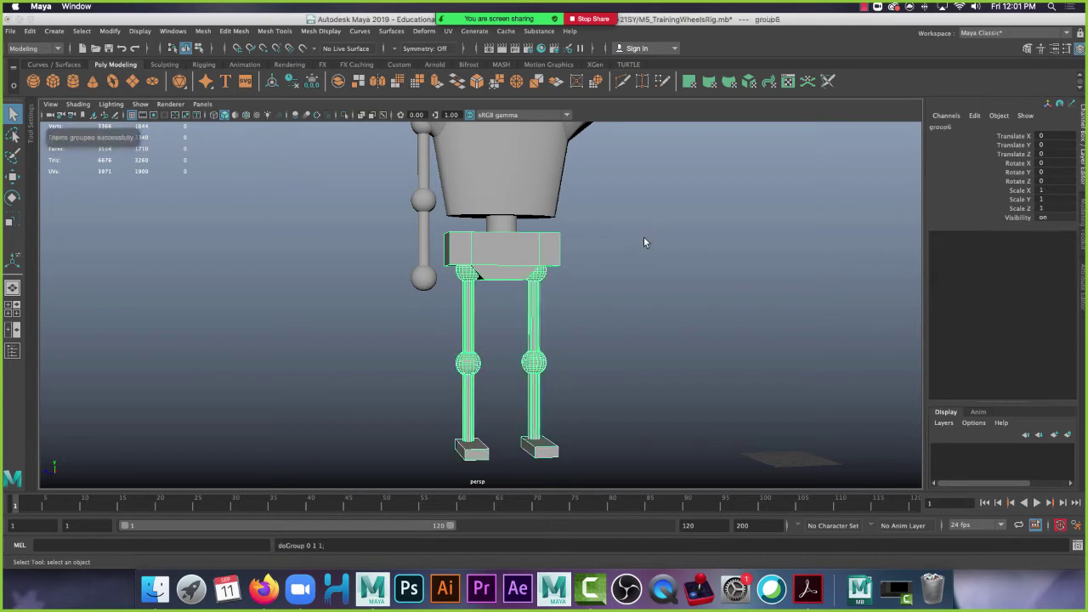
Reach the lower-body group by way of the pelvis block, test-rotate it about Y and undo the rotation.
{"action": "left_click", "coordinate": [499, 257]}
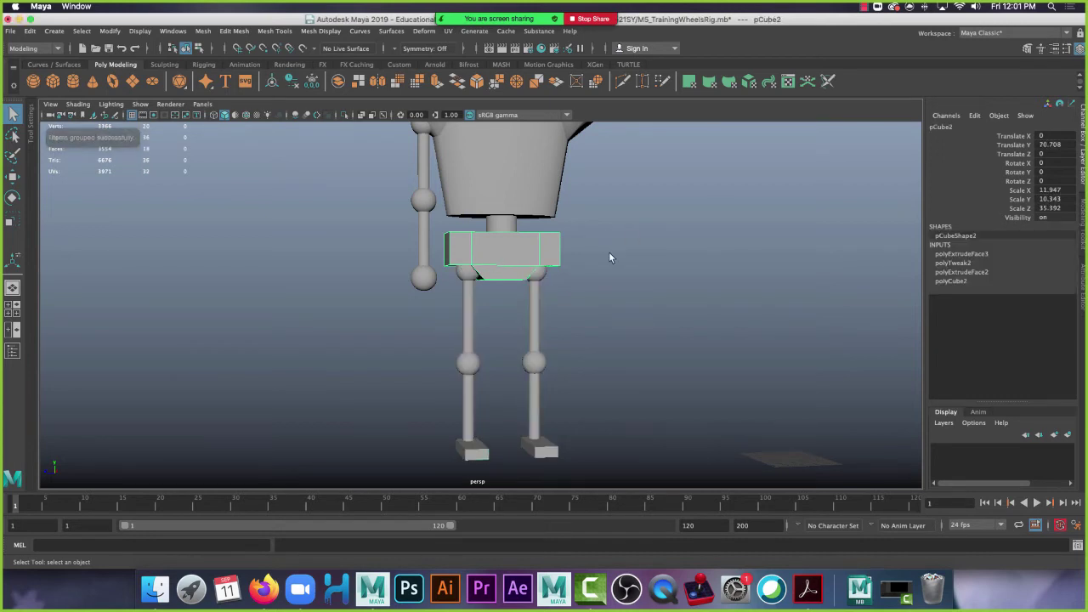
{"action": "key", "text": "e"}
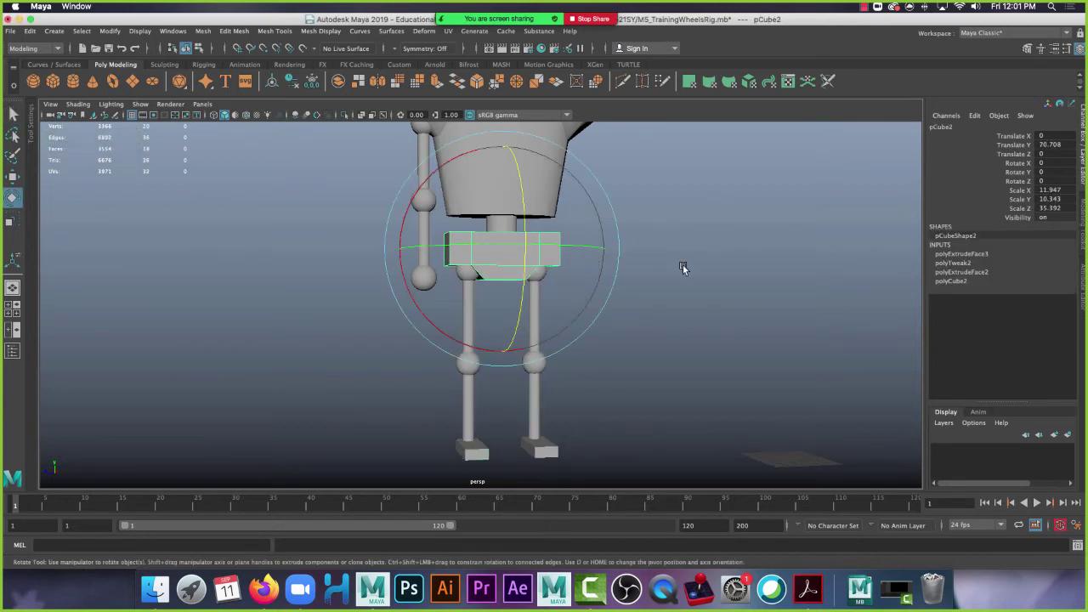
{"action": "key", "text": "Up"}
{"action": "left_click_drag", "start_coordinate": [663, 250], "coordinate": [553, 388], "text": "alt"}
{"action": "key", "text": "z"}
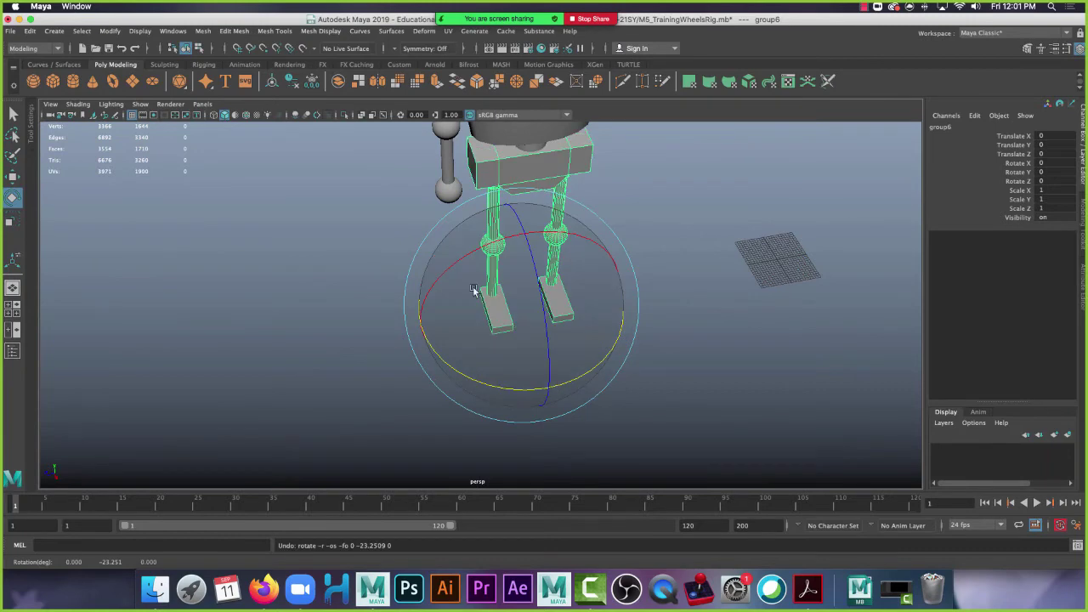
{"action": "left_click_drag", "start_coordinate": [510, 316], "coordinate": [517, 213], "text": "alt"}
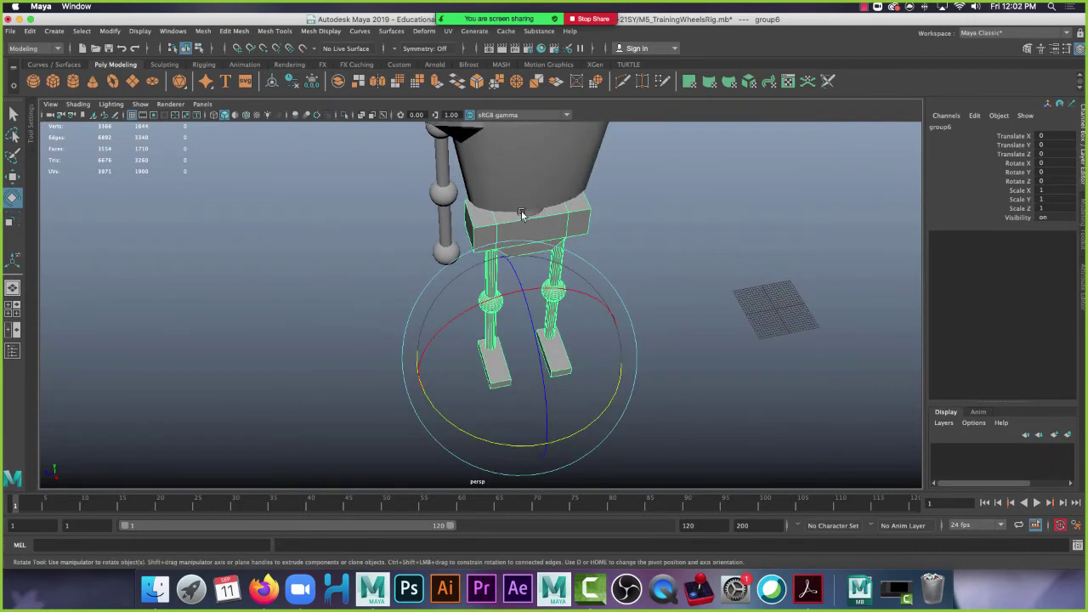
Turn on X-ray and wireframe-on-shaded display to expose the waist cylinder inside the pelvis block.
{"action": "mouse_move", "coordinate": [544, 337]}
{"action": "left_mouse_down", "text": "alt"}
{"action": "mouse_move", "coordinate": [564, 376]}
{"action": "mouse_move", "coordinate": [518, 382]}
{"action": "mouse_move", "coordinate": [643, 348]}
{"action": "mouse_move", "coordinate": [553, 392]}
{"action": "mouse_move", "coordinate": [508, 309]}
{"action": "mouse_move", "coordinate": [575, 340]}
{"action": "mouse_move", "coordinate": [593, 291]}
{"action": "mouse_move", "coordinate": [517, 314]}
{"action": "mouse_move", "coordinate": [445, 221]}
{"action": "mouse_move", "coordinate": [627, 229]}
{"action": "mouse_move", "coordinate": [446, 308]}
{"action": "mouse_move", "coordinate": [493, 284]}
{"action": "left_mouse_up", "text": "alt"}
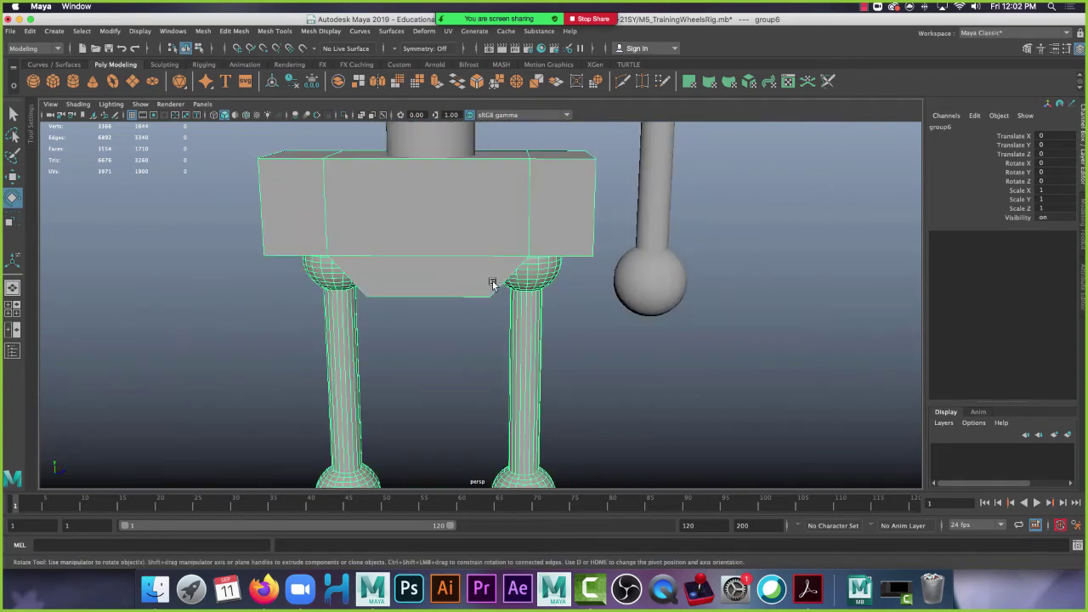
{"action": "left_click", "coordinate": [360, 116]}
{"action": "left_click_drag", "start_coordinate": [476, 289], "coordinate": [426, 264], "text": "alt"}
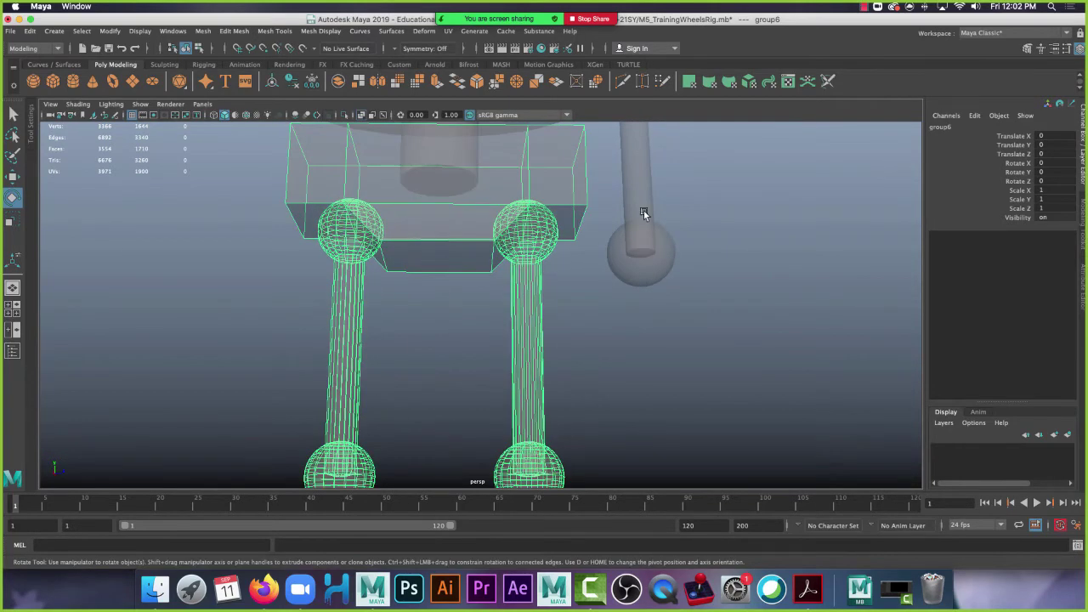
{"action": "middle_click_drag", "start_coordinate": [643, 210], "coordinate": [648, 287], "text": "alt"}
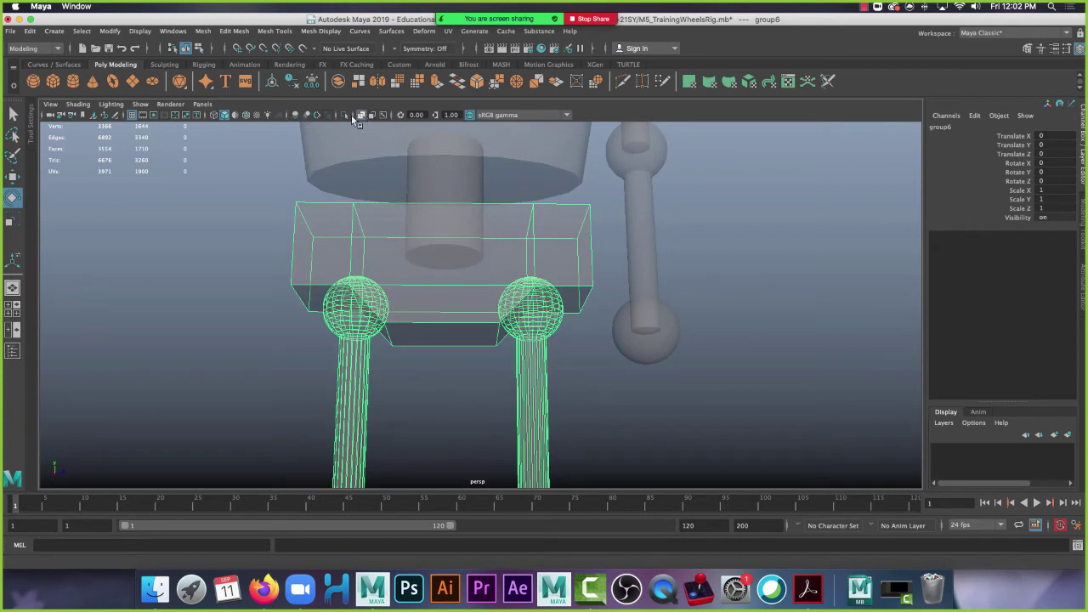
{"action": "left_click", "coordinate": [246, 116]}
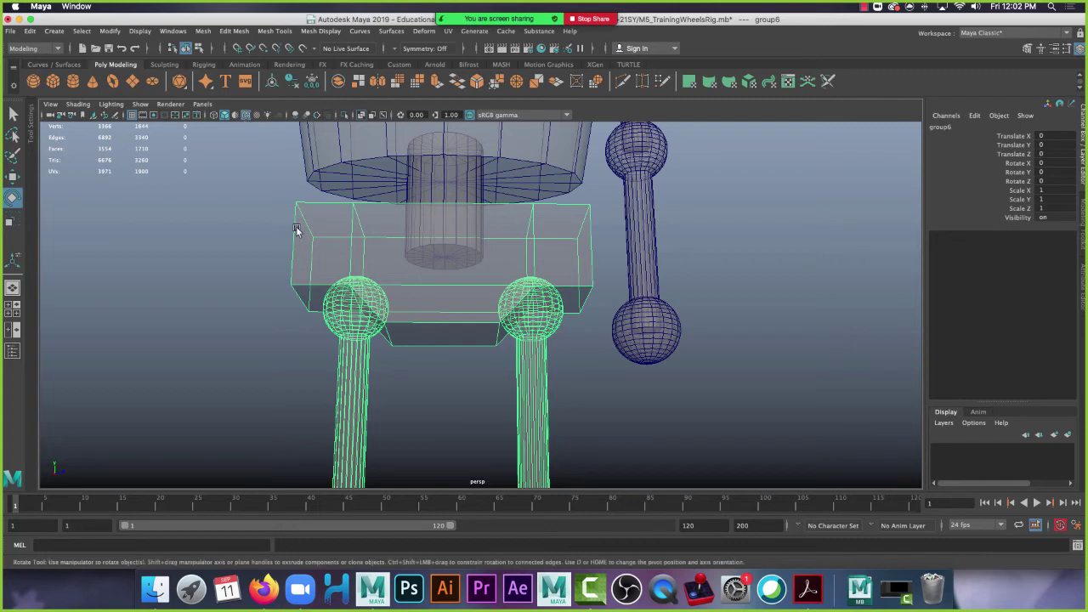
{"action": "right_click_drag", "start_coordinate": [736, 408], "coordinate": [546, 304], "text": "alt"}
Move the lower-body group's pivot up to the centre of the waist cylinder's base using point snapping.
{"action": "key", "text": "w"}
{"action": "key", "text": "d"}
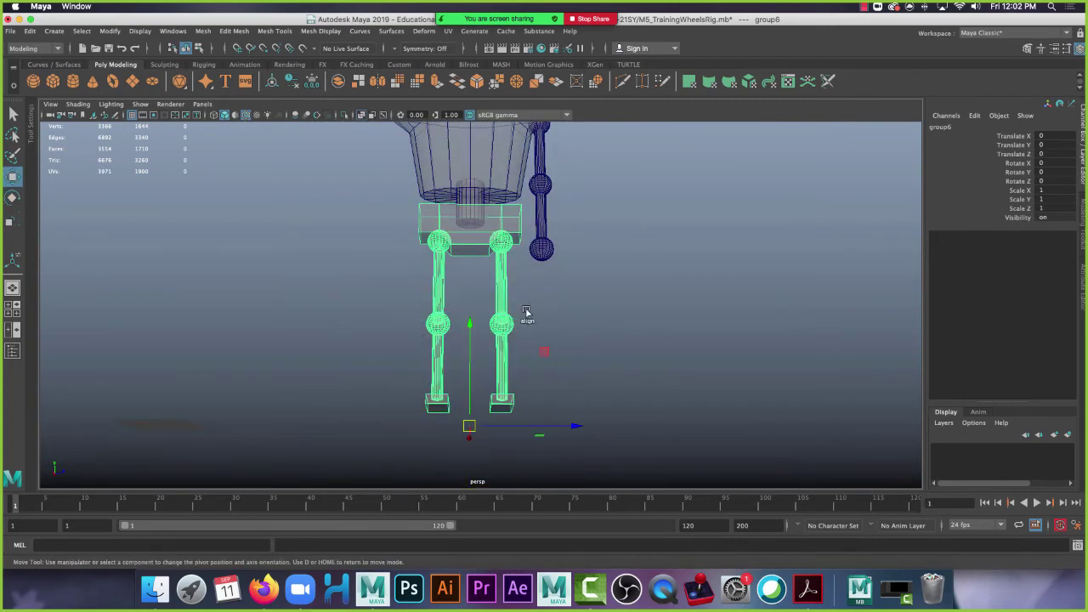
{"action": "key", "text": "v"}
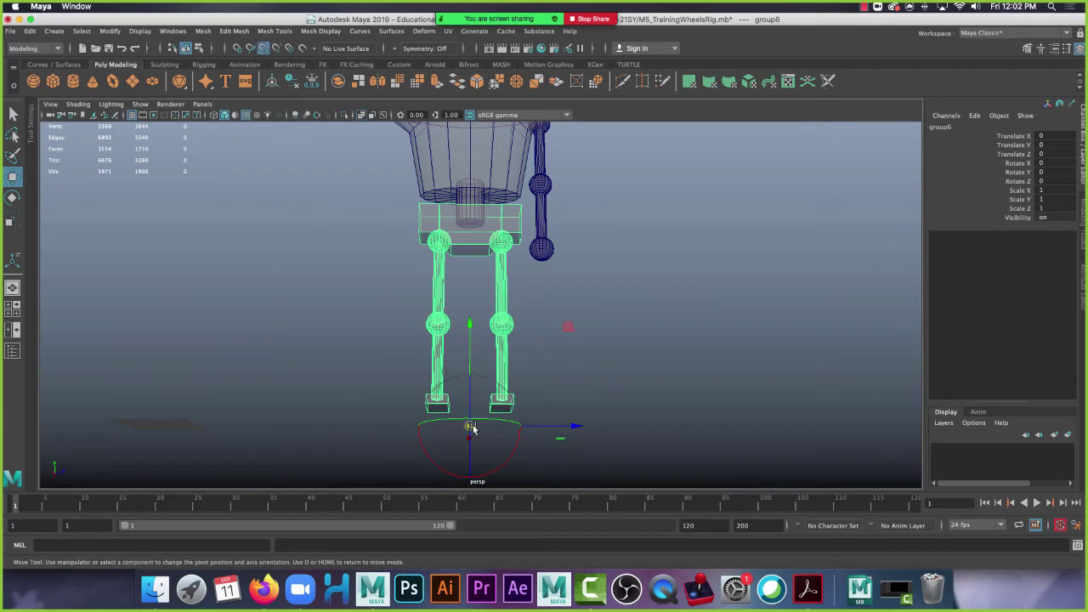
{"action": "left_click_drag", "start_coordinate": [472, 428], "coordinate": [472, 224]}
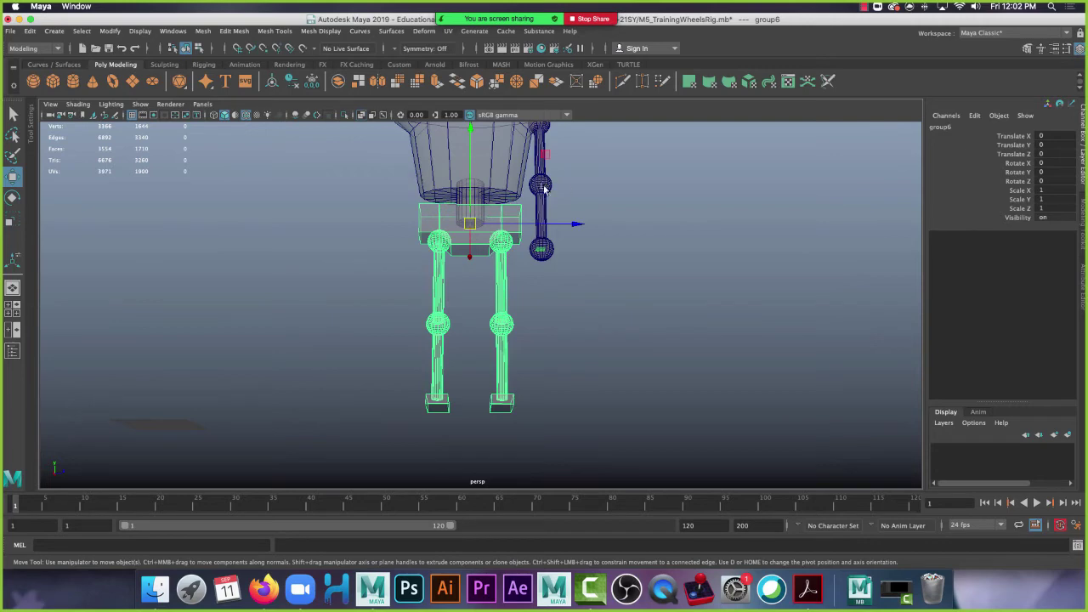
Turn off X-ray display, test-rotate the lower-body group about Y around its waist pivot and undo the rotation.
{"action": "key", "text": "space"}
{"action": "key", "text": "space"}
{"action": "left_click_drag", "start_coordinate": [679, 184], "coordinate": [504, 215], "text": "alt"}
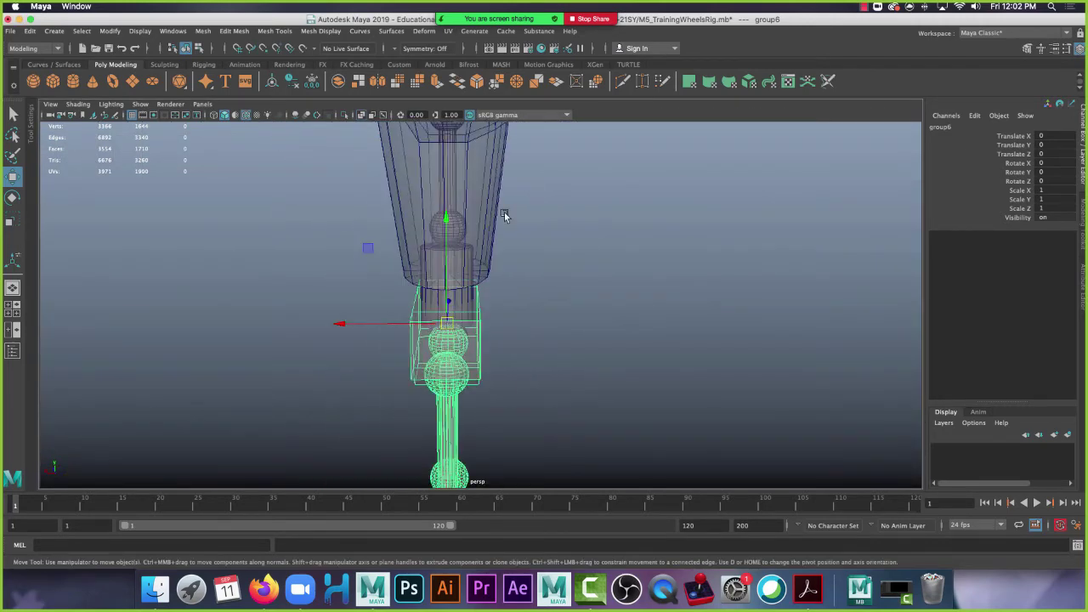
{"action": "left_click", "coordinate": [362, 115]}
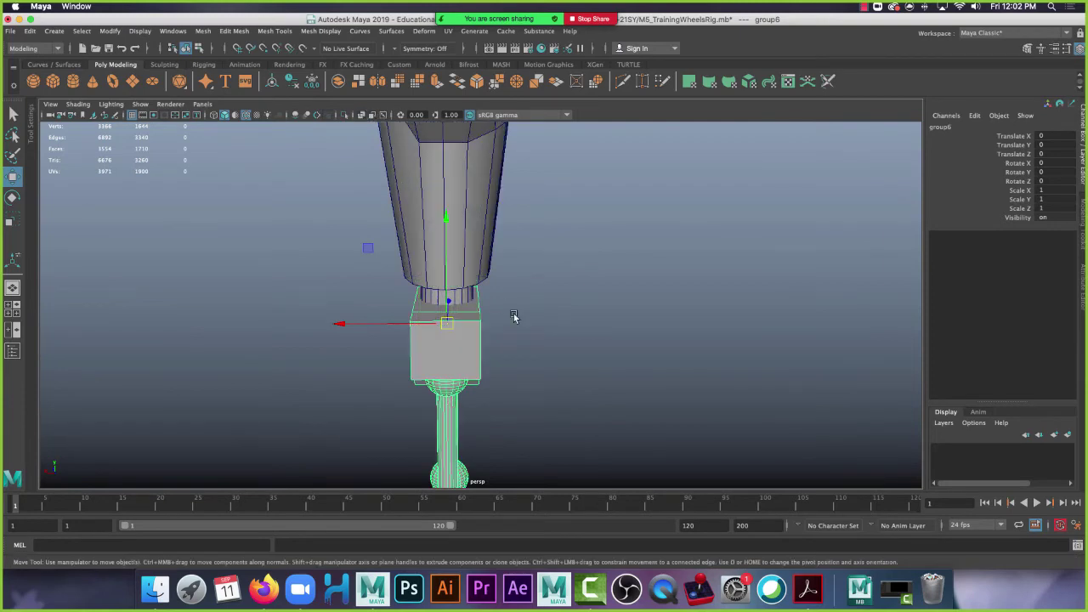
{"action": "key", "text": "e"}
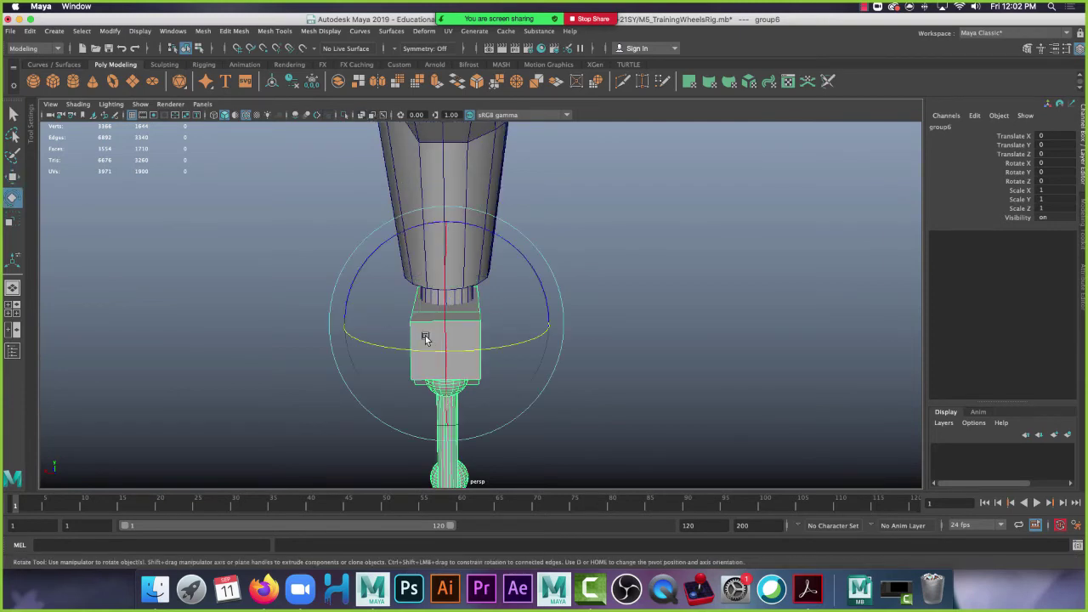
{"action": "mouse_move", "coordinate": [478, 349]}
{"action": "left_mouse_down"}
{"action": "mouse_move", "coordinate": [496, 357]}
{"action": "mouse_move", "coordinate": [462, 361]}
{"action": "left_mouse_up"}
{"action": "key", "text": "ctrl+z"}
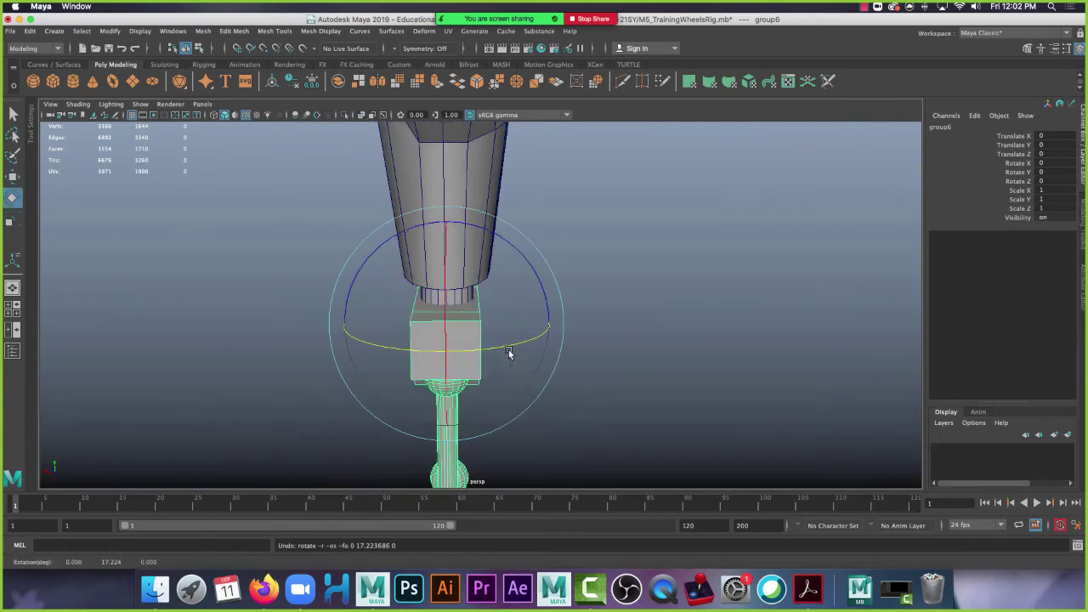
Examine the waist cylinder and the torso above the pelvis, selecting each piece in turn, and clear the selection.
{"action": "left_click_drag", "start_coordinate": [488, 236], "coordinate": [593, 271]}
{"action": "left_click", "coordinate": [627, 267]}
{"action": "scroll", "coordinate": [550, 278], "scroll_direction": "up", "scroll_amount": 3}
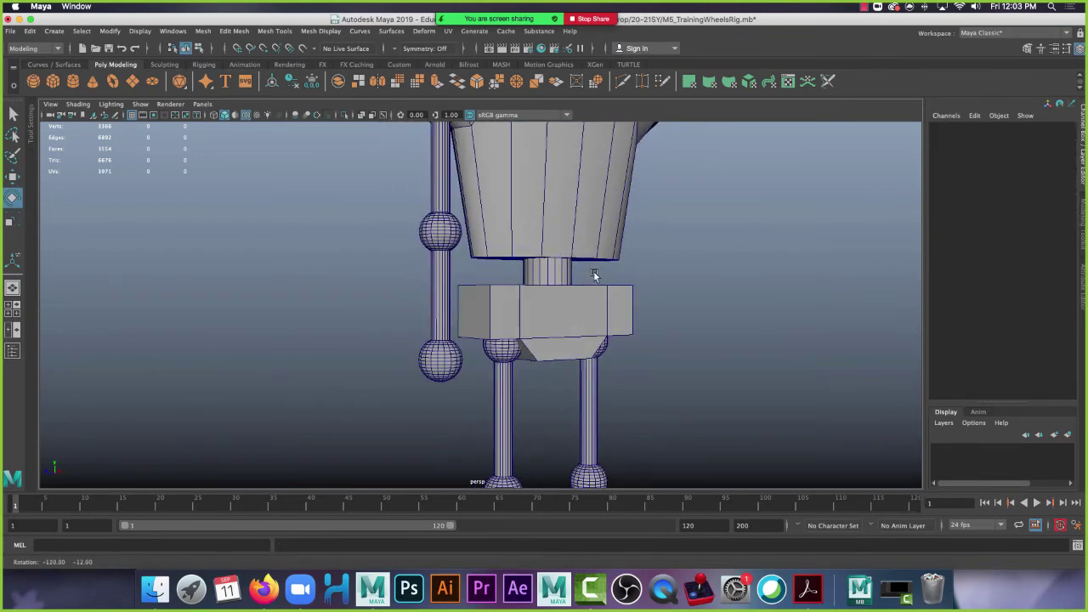
{"action": "middle_click_drag", "start_coordinate": [601, 266], "coordinate": [541, 340], "text": "alt"}
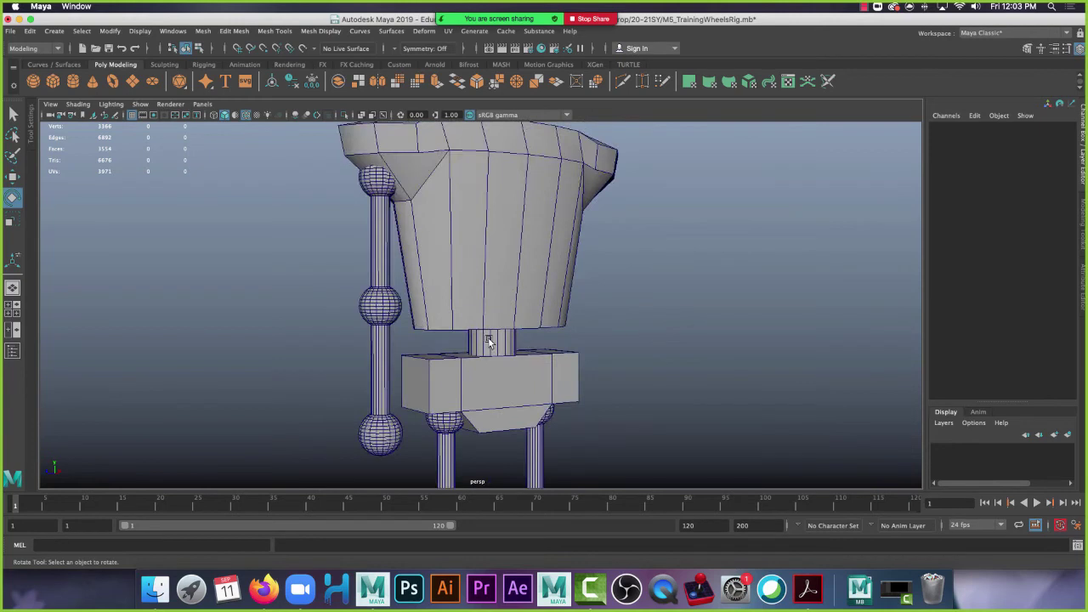
{"action": "left_click", "coordinate": [489, 341]}
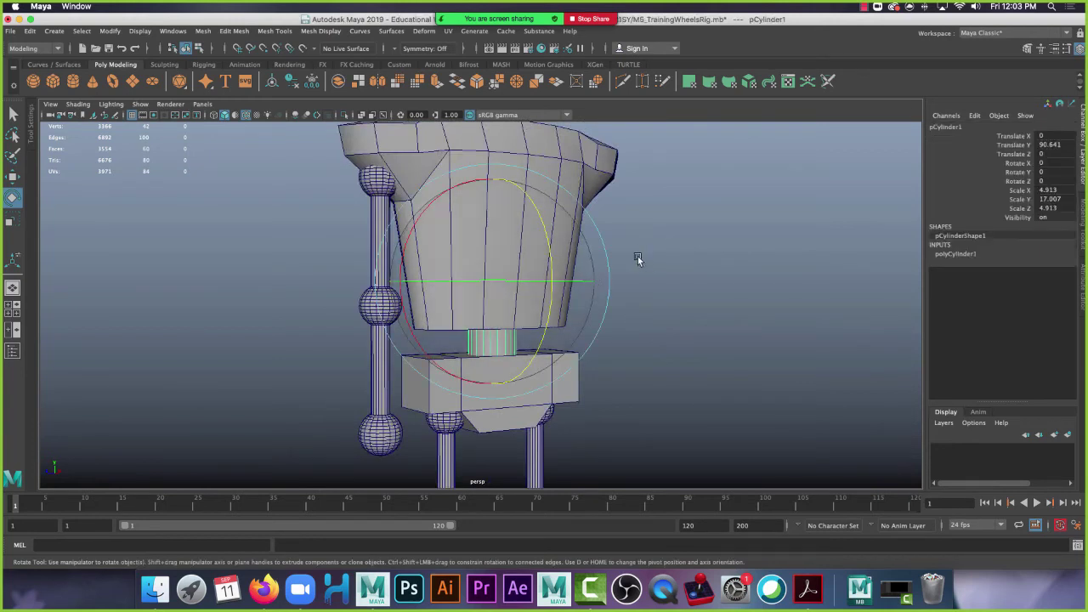
{"action": "left_click", "coordinate": [710, 289]}
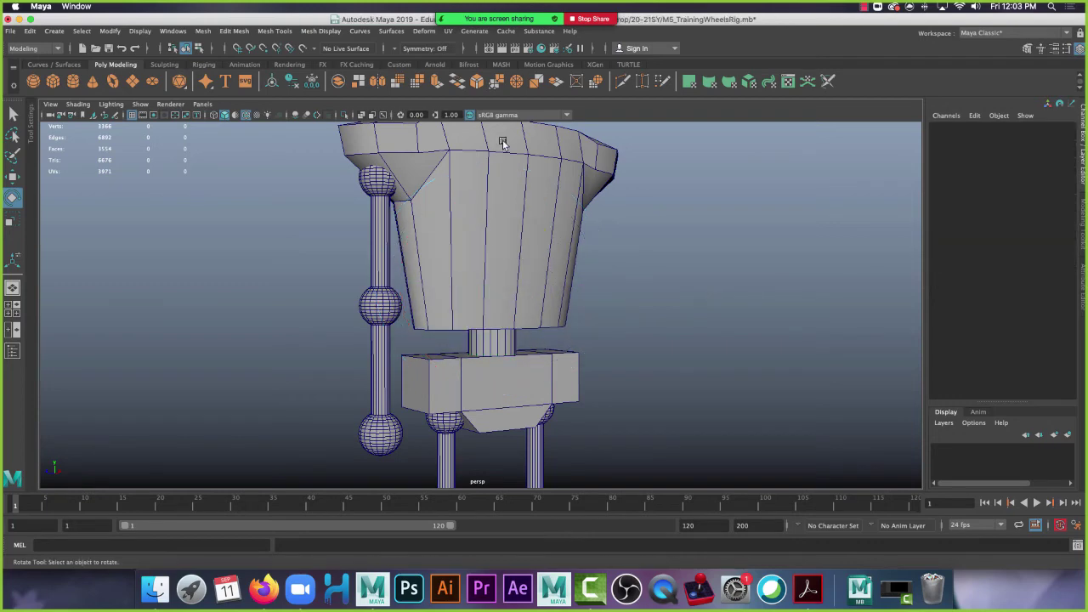
{"action": "left_click", "coordinate": [503, 141]}
{"action": "left_click_drag", "start_coordinate": [715, 320], "coordinate": [505, 187], "text": "alt"}
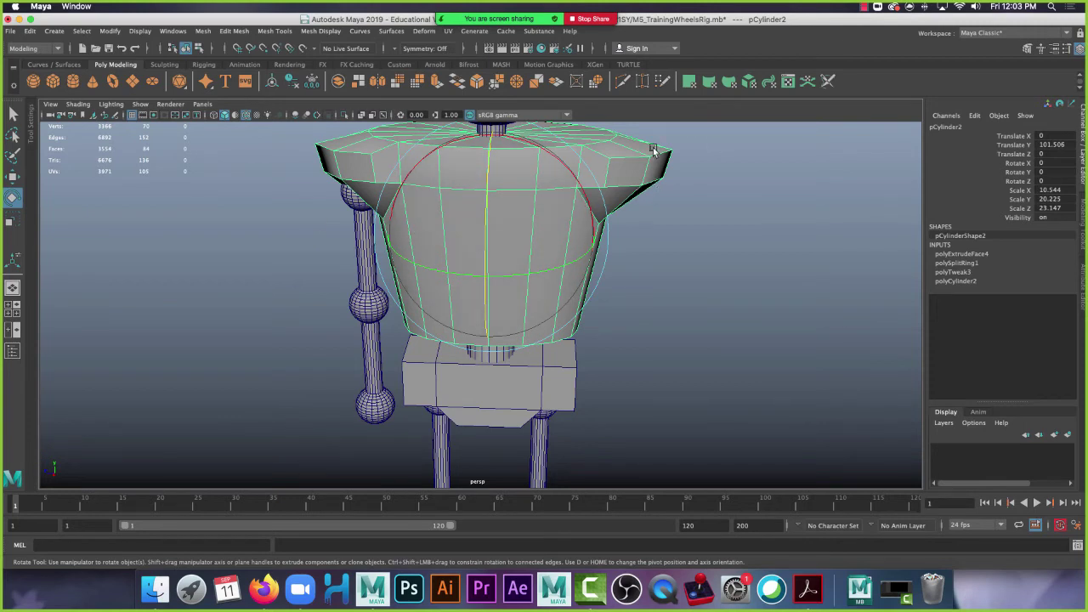
{"action": "left_click", "coordinate": [303, 207]}
Group the hand sphere, forearm and elbow sphere of the arm into one forearm group.
{"action": "left_click", "coordinate": [380, 414]}
{"action": "key", "text": "q"}
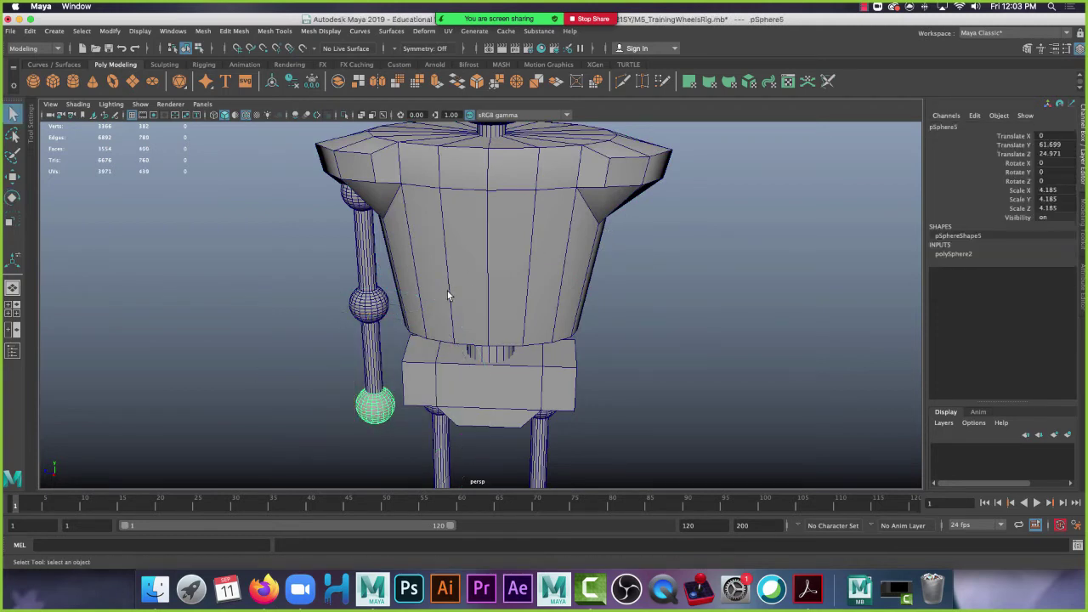
{"action": "left_click", "coordinate": [368, 312]}
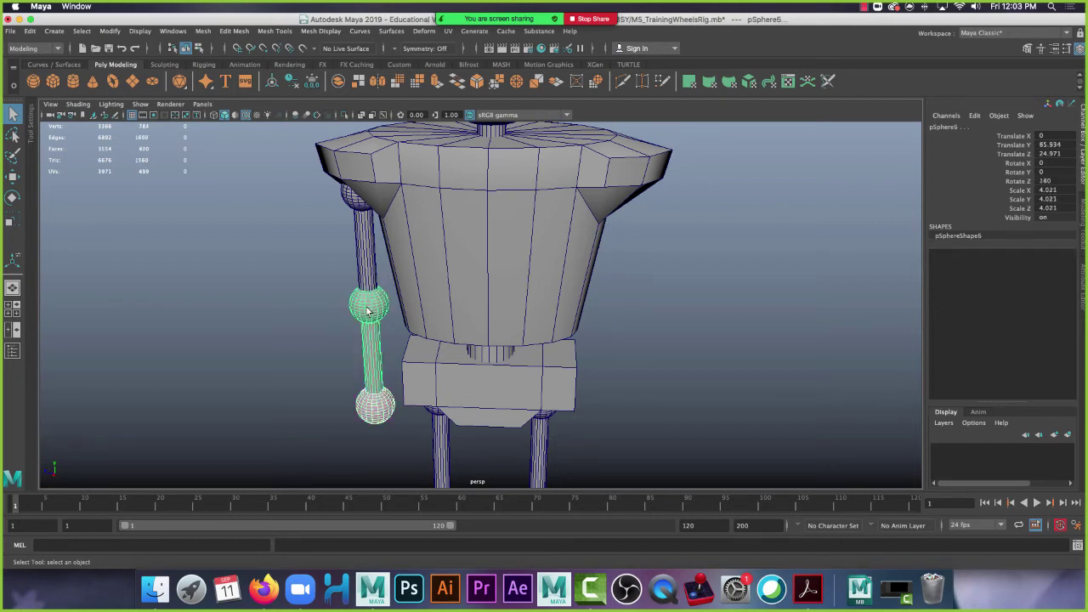
{"action": "key", "text": "ctrl+g"}
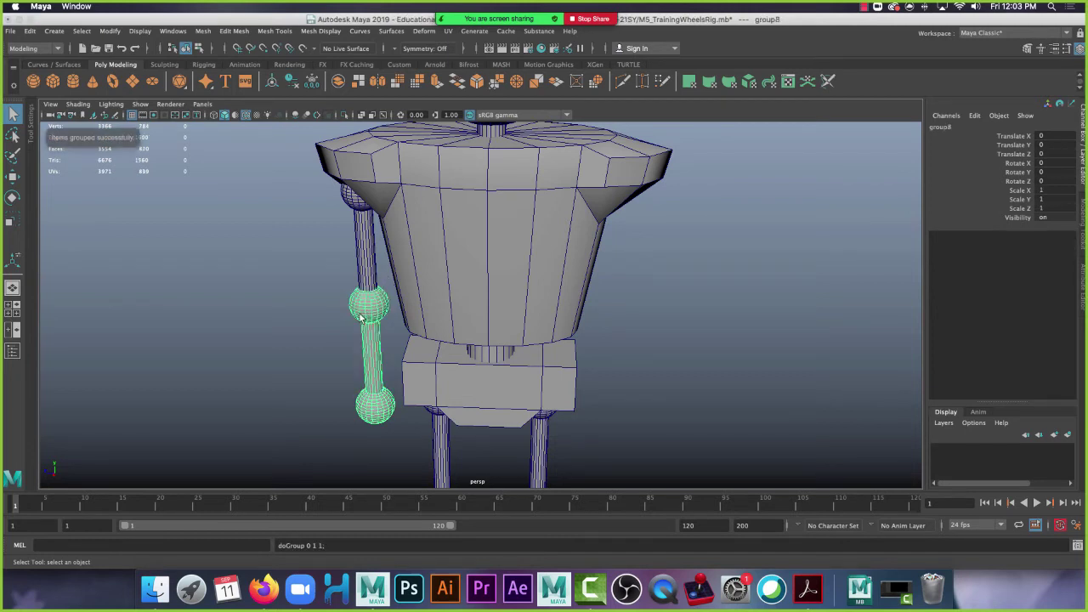
Move the forearm group's pivot from the origin up to the elbow sphere using point snapping.
{"action": "right_click_drag", "start_coordinate": [320, 305], "coordinate": [350, 355], "text": "alt"}
{"action": "middle_click_drag", "start_coordinate": [350, 354], "coordinate": [507, 286], "text": "alt"}
{"action": "key", "text": "w"}
{"action": "right_click_drag", "start_coordinate": [607, 381], "coordinate": [549, 365], "text": "alt"}
{"action": "middle_click_drag", "start_coordinate": [548, 366], "coordinate": [552, 350], "text": "alt"}
{"action": "key", "text": "d"}
{"action": "key", "text": "v"}
{"action": "left_click_drag", "start_coordinate": [536, 428], "coordinate": [481, 253]}
Refine the forearm group's pivot to the centre of the elbow sphere in wireframe display and return to shaded display.
{"action": "key", "text": "f"}
{"action": "right_click_drag", "start_coordinate": [457, 241], "coordinate": [549, 219], "text": "alt"}
{"action": "left_click_drag", "start_coordinate": [549, 220], "coordinate": [500, 329], "text": "alt"}
{"action": "scroll", "coordinate": [554, 297], "scroll_direction": "up", "scroll_amount": 2}
{"action": "key", "text": "4"}
{"action": "right_click_drag", "start_coordinate": [499, 330], "coordinate": [528, 355], "text": "alt"}
{"action": "key", "text": "d"}
{"action": "key", "text": "v"}
{"action": "left_click_drag", "start_coordinate": [552, 235], "coordinate": [466, 352]}
{"action": "left_click_drag", "start_coordinate": [362, 272], "coordinate": [393, 380], "text": "alt"}
{"action": "key", "text": "5"}
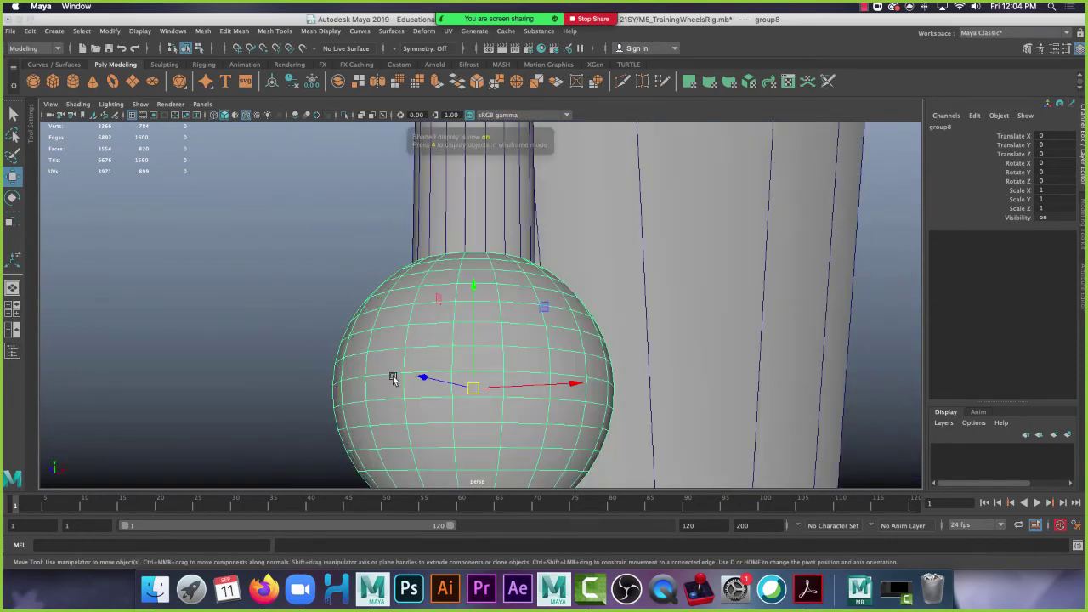
Combine the forearm group, upper arm and shoulder sphere into one whole-arm group.
{"action": "scroll", "coordinate": [646, 391], "scroll_direction": "down", "scroll_amount": 3}
{"action": "scroll", "coordinate": [670, 401], "scroll_direction": "down", "scroll_amount": 5}
{"action": "left_click_drag", "start_coordinate": [544, 389], "coordinate": [465, 412], "text": "alt"}
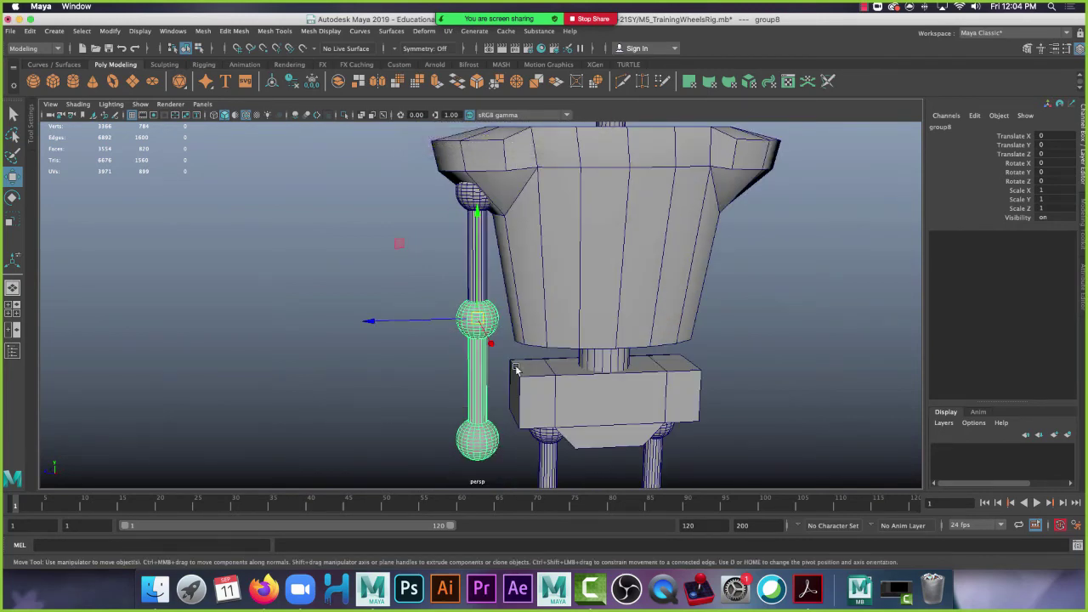
{"action": "left_click", "coordinate": [474, 199]}
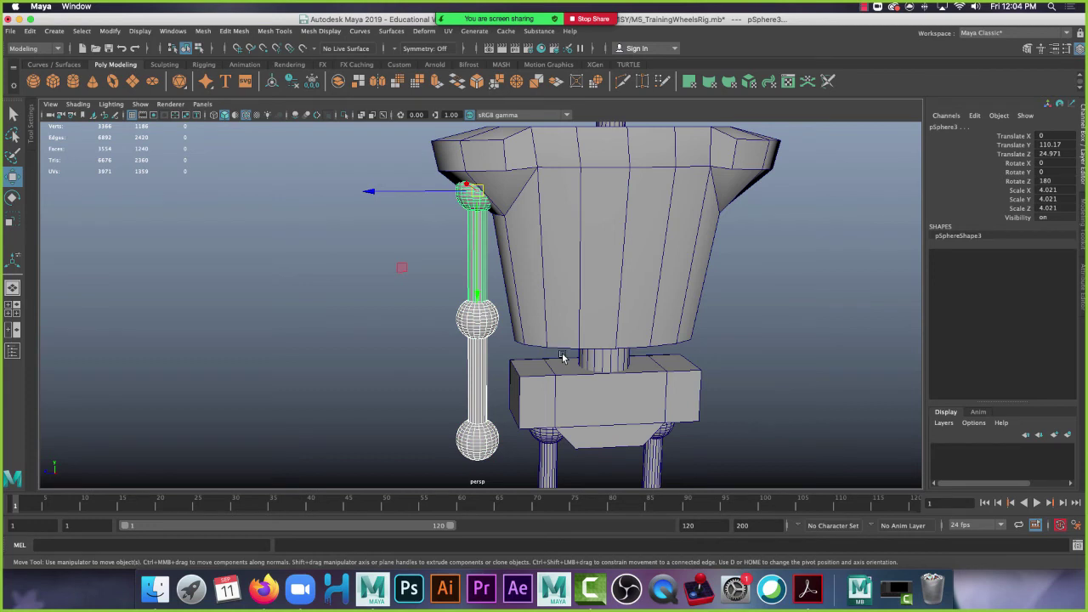
{"action": "key", "text": "ctrl+g"}
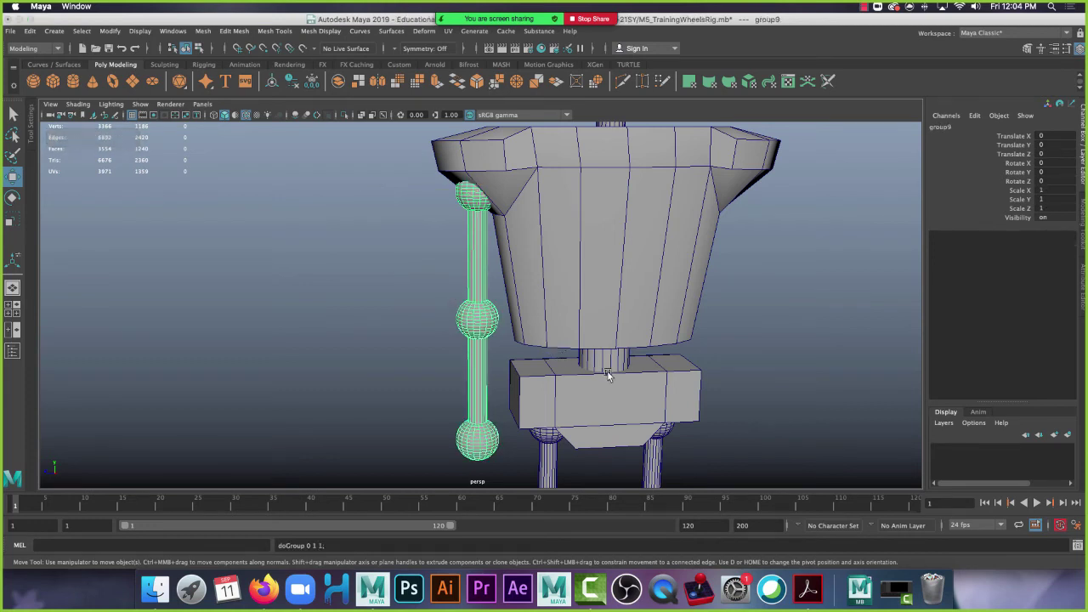
Move the whole-arm group's pivot from the origin up to the shoulder sphere using point snapping.
{"action": "scroll", "coordinate": [555, 371], "scroll_direction": "down", "scroll_amount": 5}
{"action": "middle_click_drag", "start_coordinate": [573, 389], "coordinate": [575, 317], "text": "alt"}
{"action": "key", "text": "d"}
{"action": "key", "text": "v"}
{"action": "left_click_drag", "start_coordinate": [547, 452], "coordinate": [482, 156]}
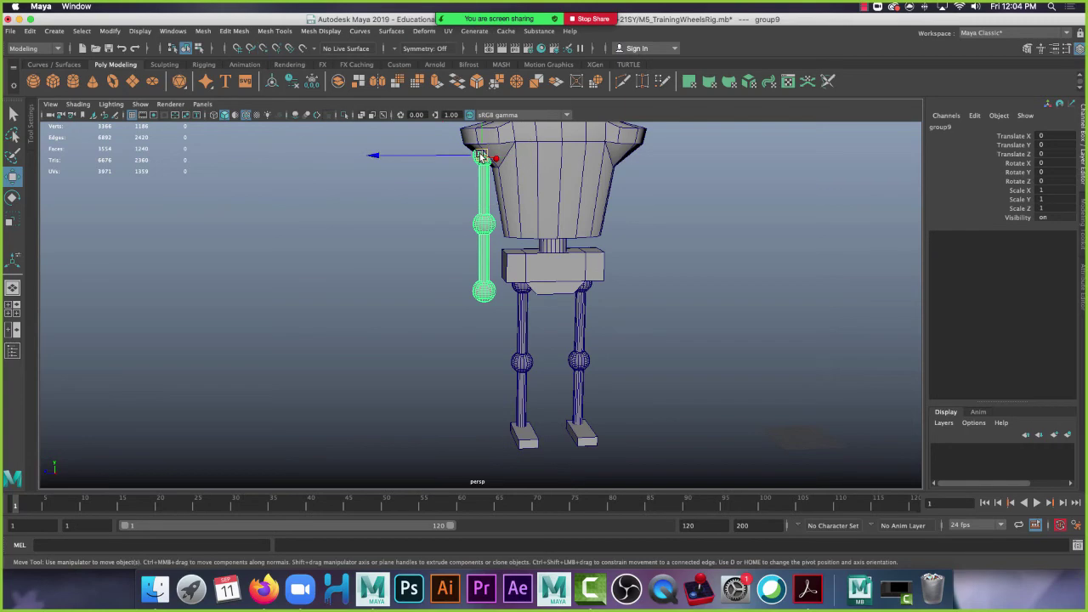
Snap the arm group's pivot along Z onto the shoulder sphere's centre line.
{"action": "scroll", "coordinate": [480, 157], "scroll_direction": "up", "scroll_amount": 4}
{"action": "right_click_drag", "start_coordinate": [427, 167], "coordinate": [496, 204], "text": "alt"}
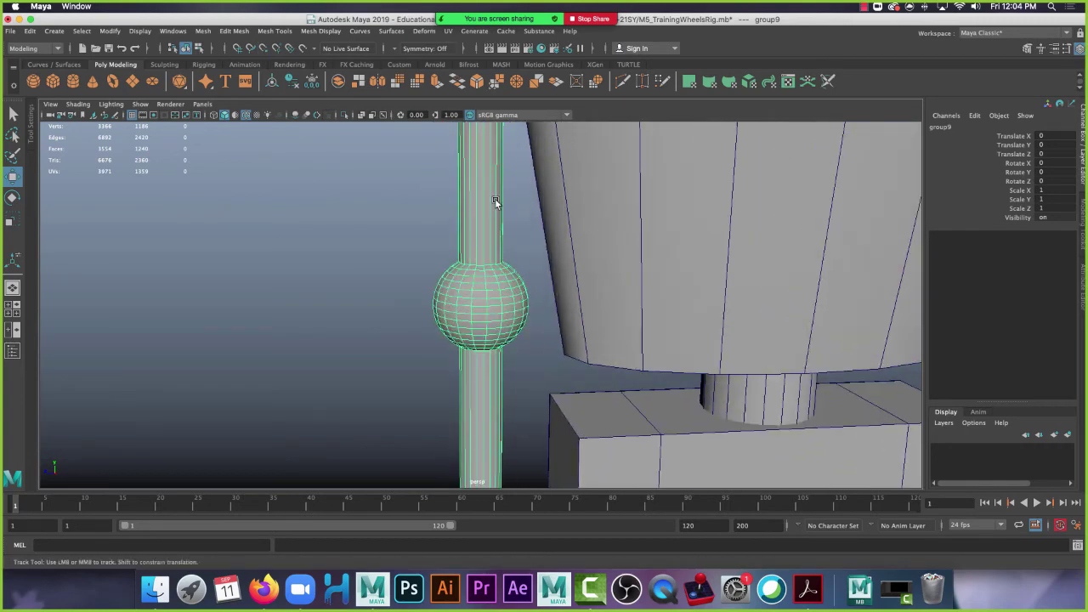
{"action": "middle_click_drag", "start_coordinate": [495, 204], "coordinate": [476, 363], "text": "alt"}
{"action": "right_click_drag", "start_coordinate": [376, 238], "coordinate": [548, 221], "text": "alt"}
{"action": "middle_click_drag", "start_coordinate": [549, 218], "coordinate": [534, 365], "text": "alt"}
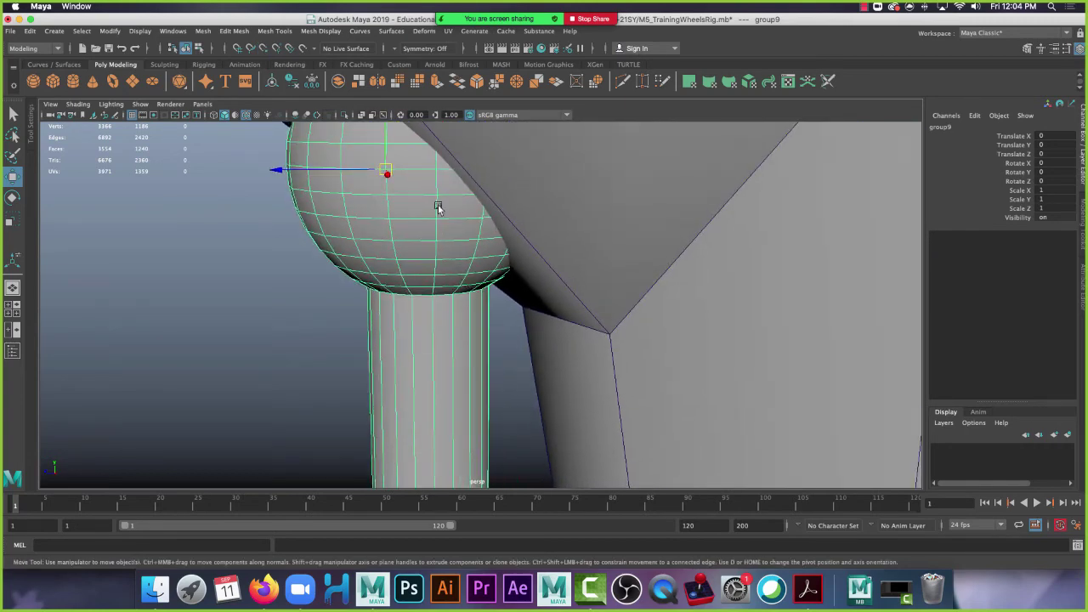
{"action": "left_click_drag", "start_coordinate": [461, 190], "coordinate": [458, 229], "text": "alt"}
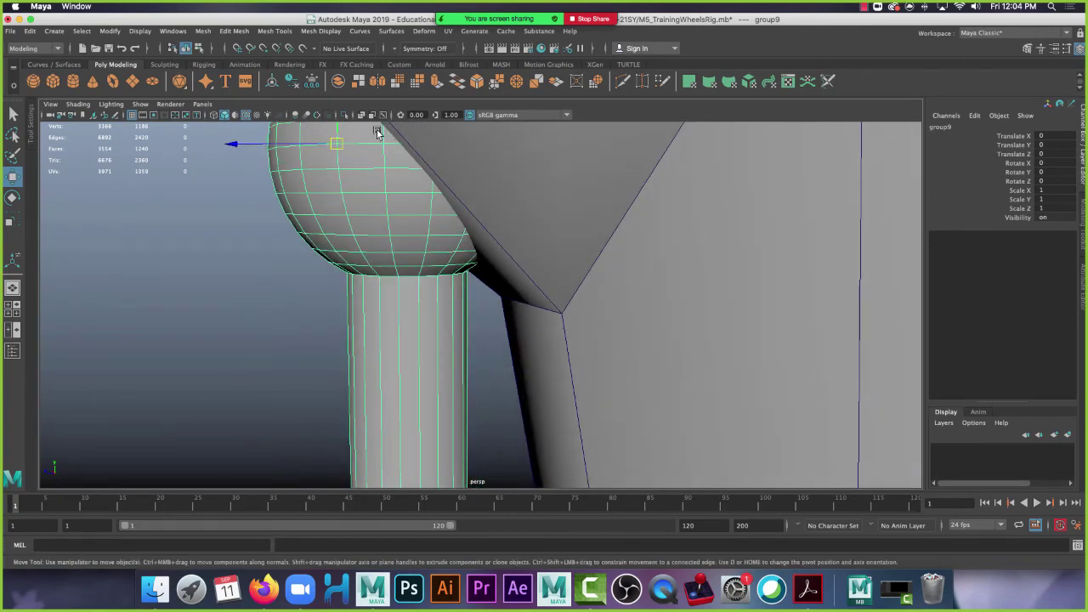
{"action": "key", "text": "d"}
{"action": "key", "text": "v"}
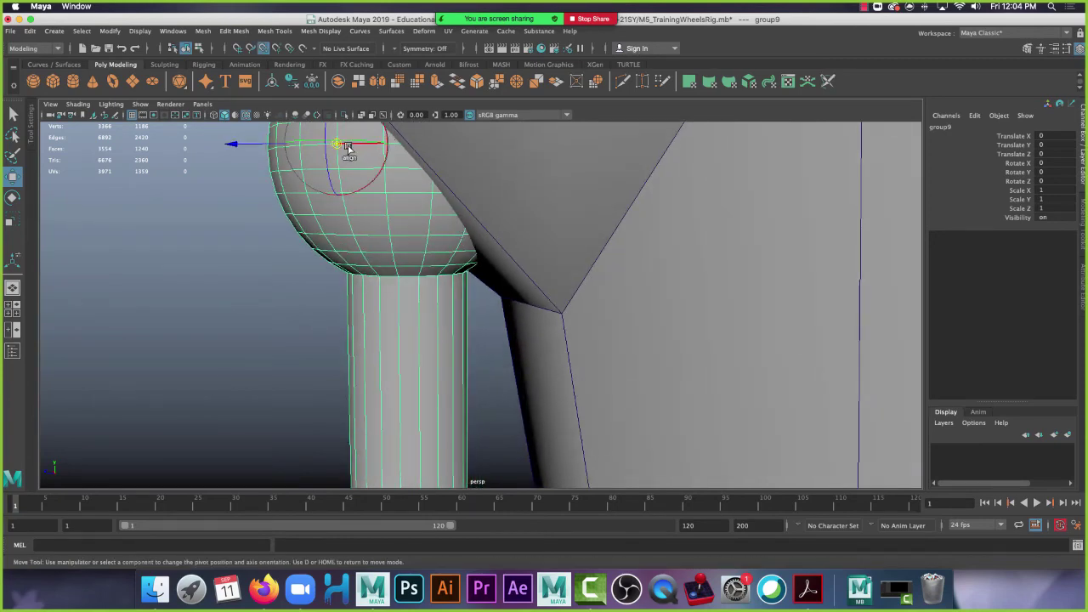
{"action": "left_click_drag", "start_coordinate": [337, 145], "coordinate": [387, 145]}
{"action": "left_click_drag", "start_coordinate": [478, 320], "coordinate": [548, 274], "text": "alt"}
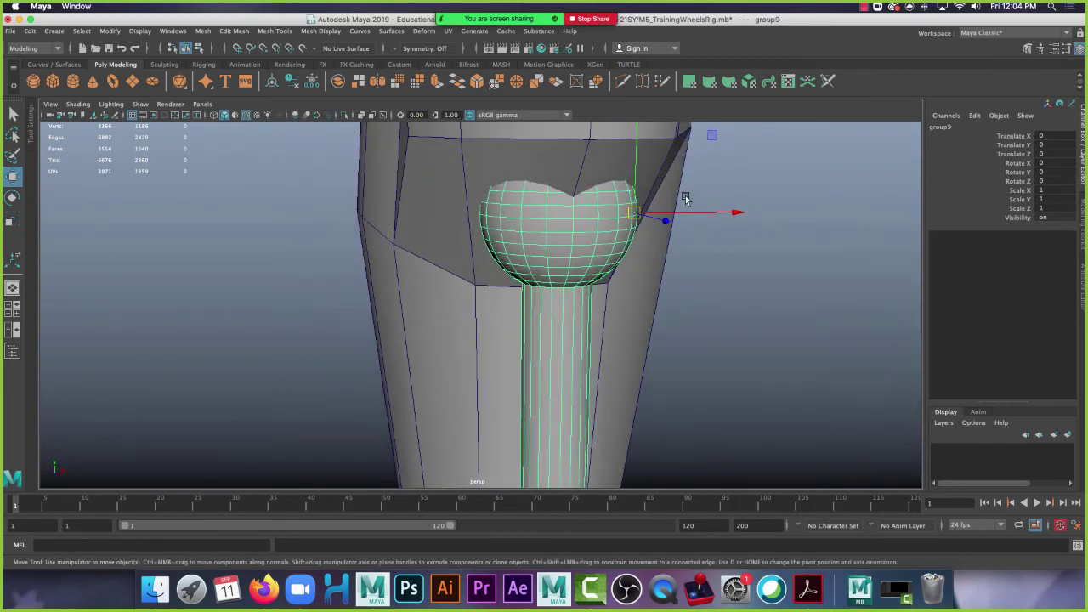
Snap the arm group's pivot along X to the middle of the shoulder sphere in the front view.
{"action": "key", "text": "space"}
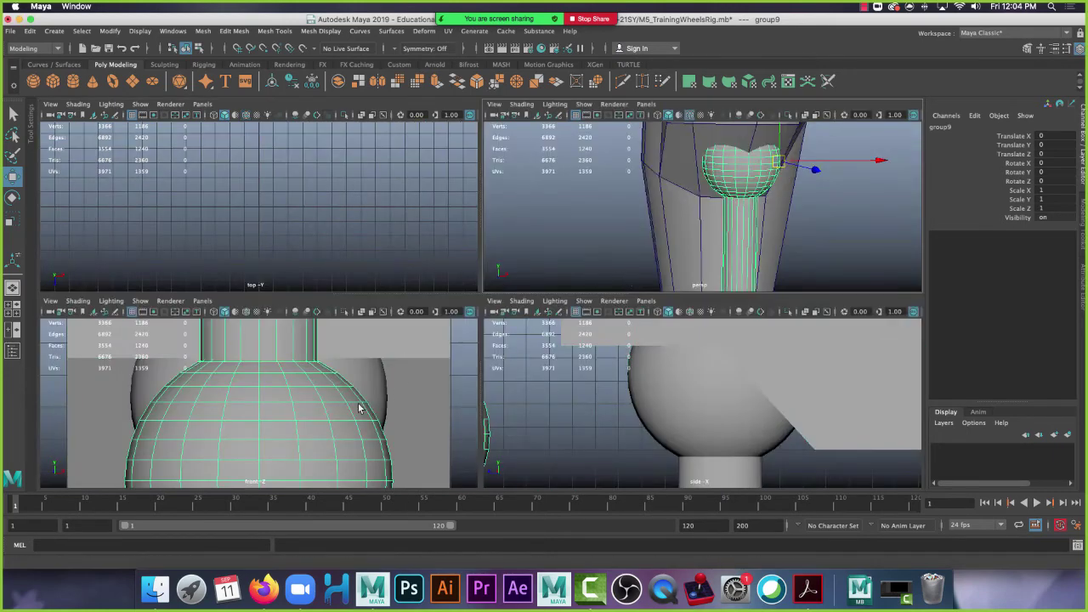
{"action": "key", "text": "space"}
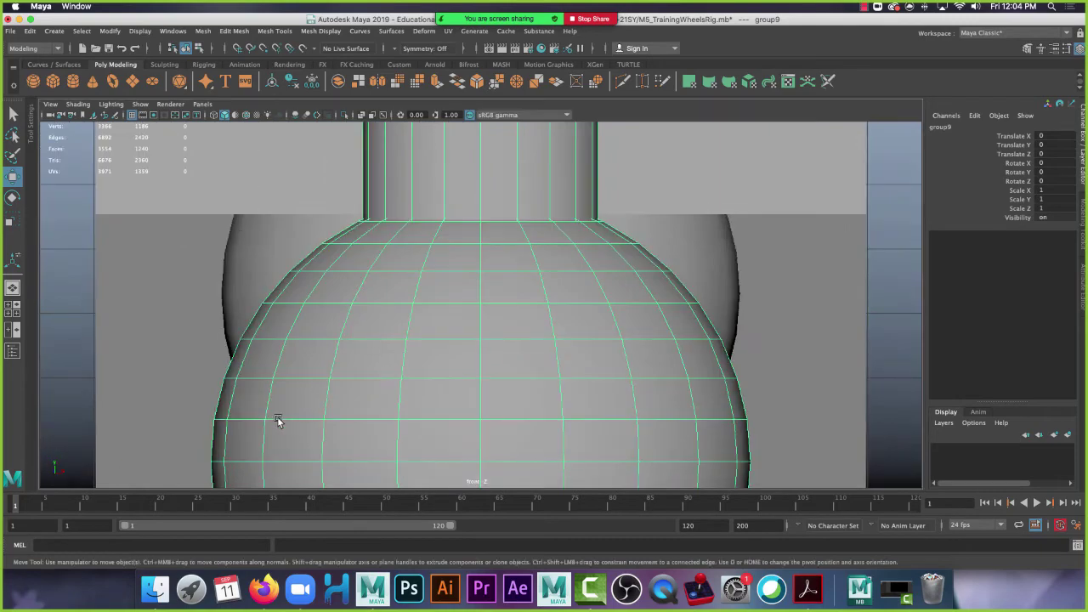
{"action": "key", "text": "f"}
{"action": "right_click_drag", "start_coordinate": [326, 249], "coordinate": [396, 252], "text": "alt"}
{"action": "middle_click_drag", "start_coordinate": [476, 153], "coordinate": [462, 320], "text": "alt"}
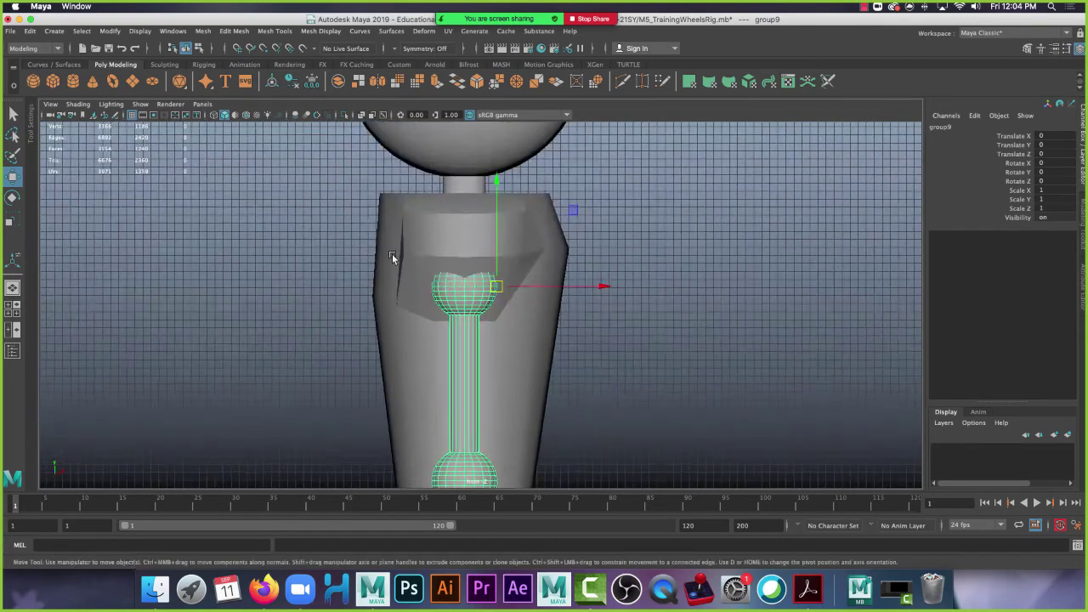
{"action": "right_click_drag", "start_coordinate": [536, 228], "coordinate": [680, 232], "text": "alt"}
{"action": "right_click_drag", "start_coordinate": [371, 235], "coordinate": [548, 283], "text": "alt"}
{"action": "key", "text": "d"}
{"action": "key", "text": "v"}
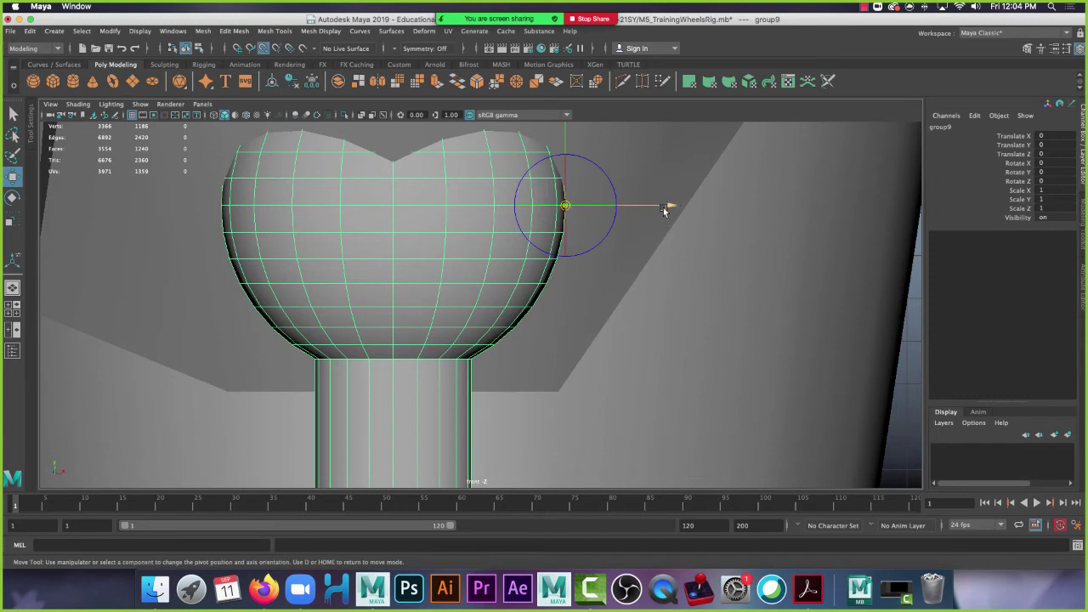
{"action": "left_click_drag", "start_coordinate": [667, 206], "coordinate": [391, 206]}
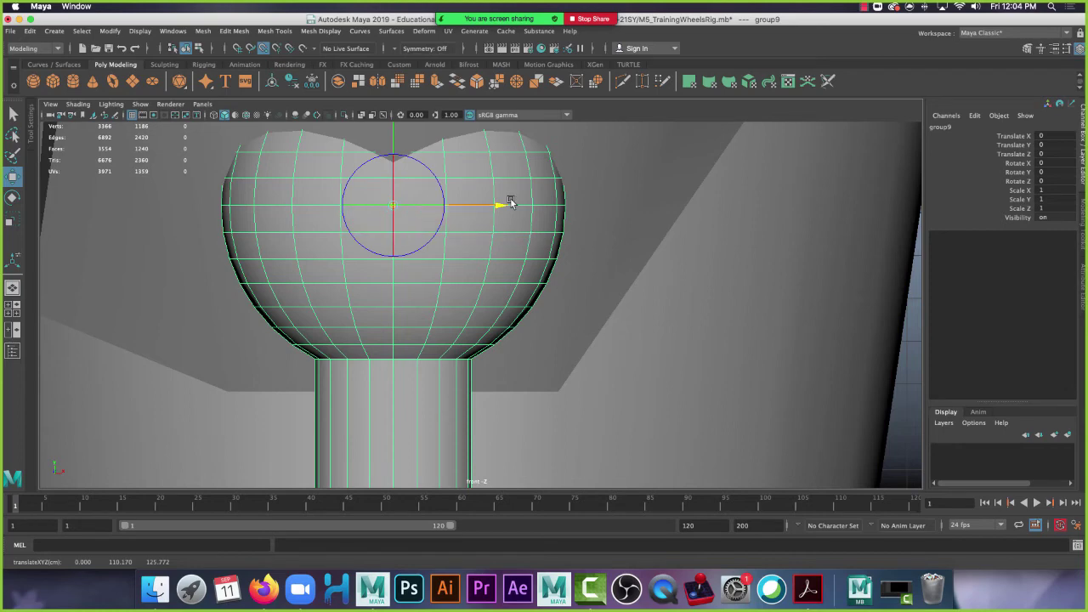
Test-rotate the arm group about X around its shoulder pivot in the perspective view and undo the rotation.
{"action": "key", "text": "space"}
{"action": "key", "text": "space"}
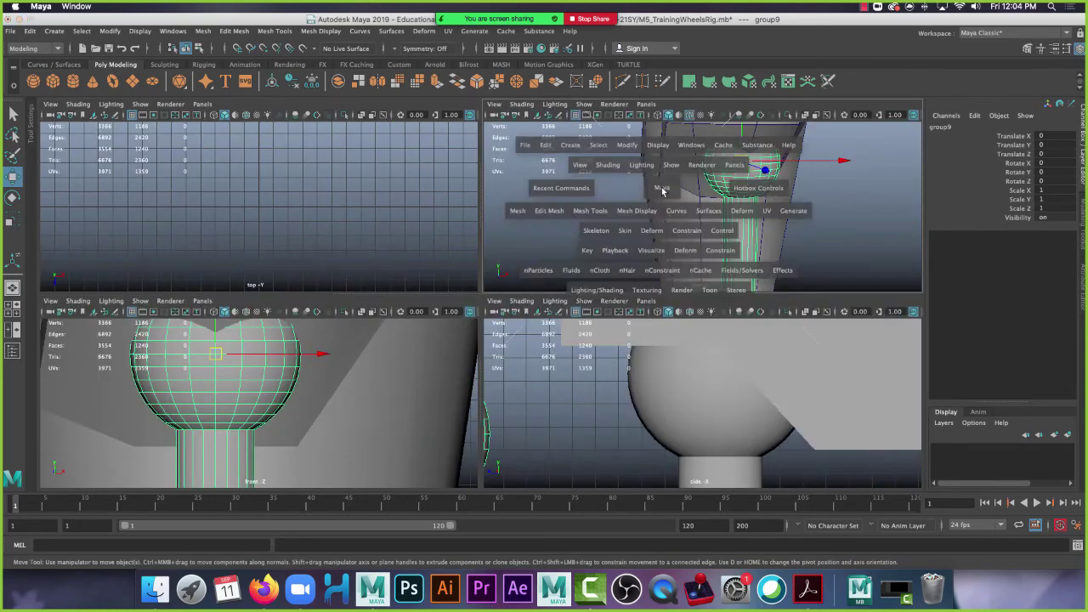
{"action": "left_click_drag", "start_coordinate": [625, 219], "coordinate": [413, 275], "text": "alt"}
{"action": "key", "text": "e"}
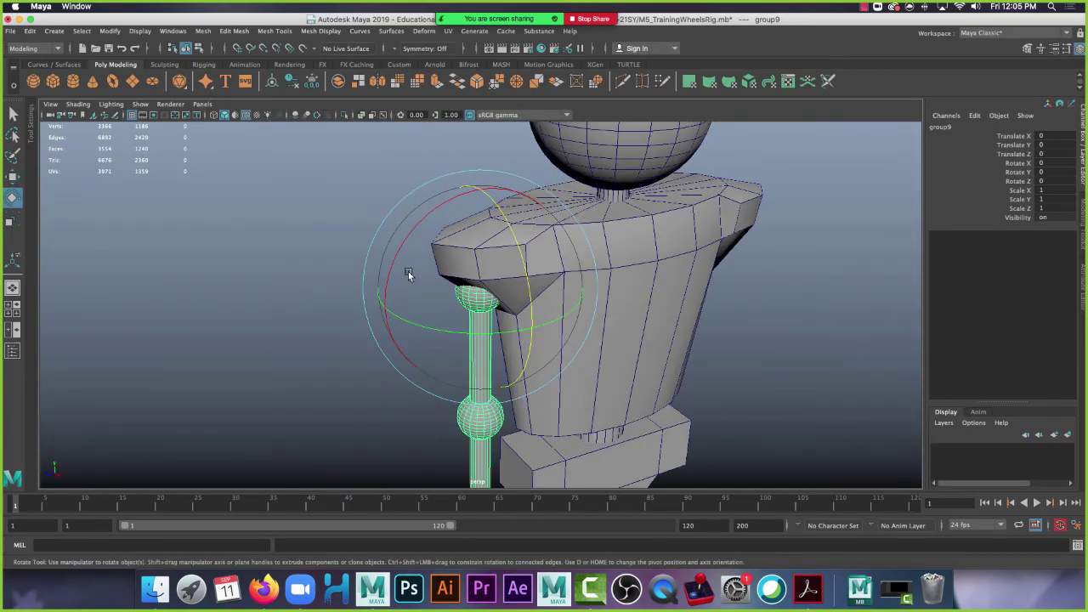
{"action": "left_click_drag", "start_coordinate": [485, 228], "coordinate": [444, 247]}
{"action": "key", "text": "ctrl+z"}
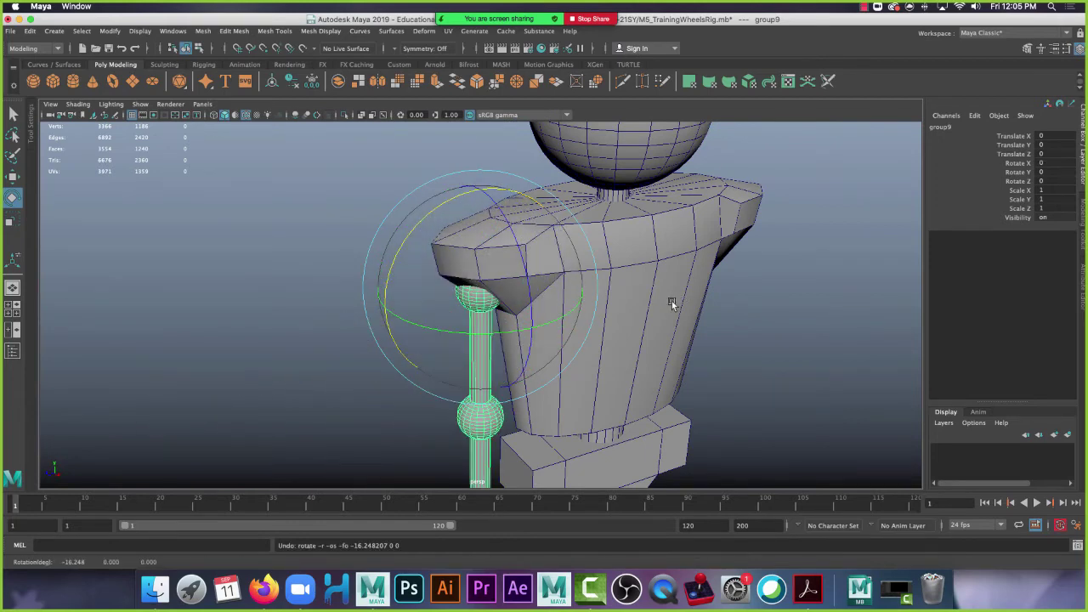
Wrap the arm group in a new parent group pivoted at the origin and duplicate that parent group.
{"action": "left_click_drag", "start_coordinate": [369, 371], "coordinate": [318, 328], "text": "alt"}
{"action": "scroll", "coordinate": [396, 383], "scroll_direction": "down", "scroll_amount": 6}
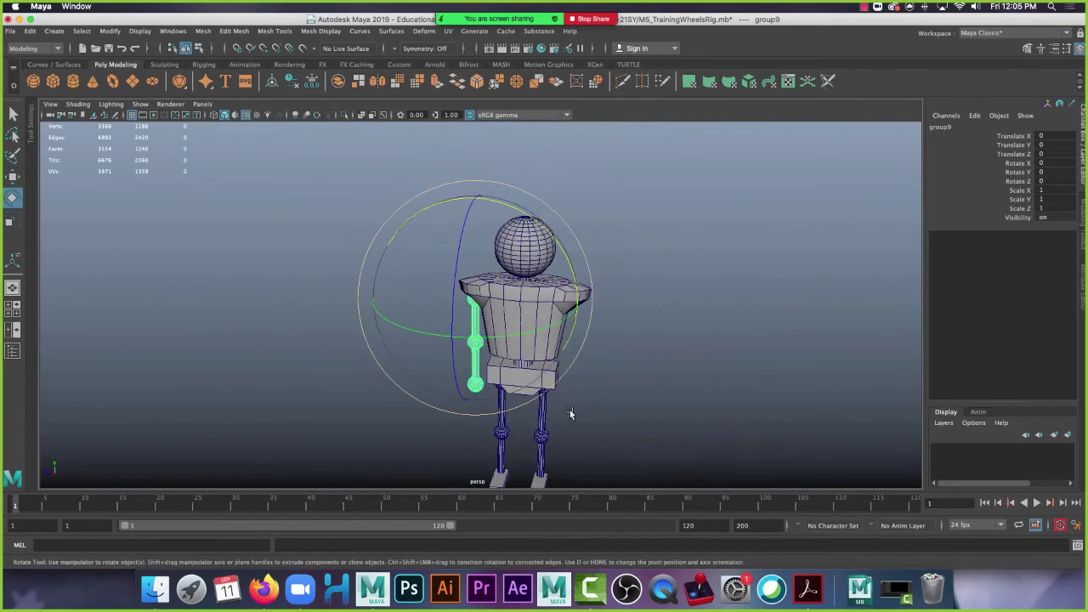
{"action": "left_click", "coordinate": [279, 283]}
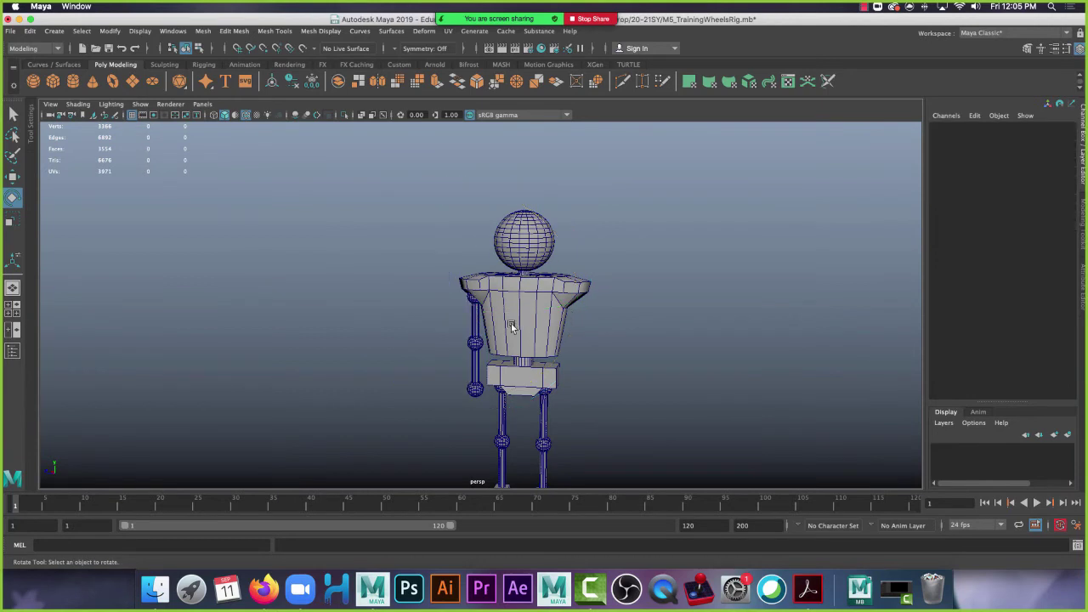
{"action": "left_click", "coordinate": [480, 318]}
{"action": "key", "text": "ctrl+g"}
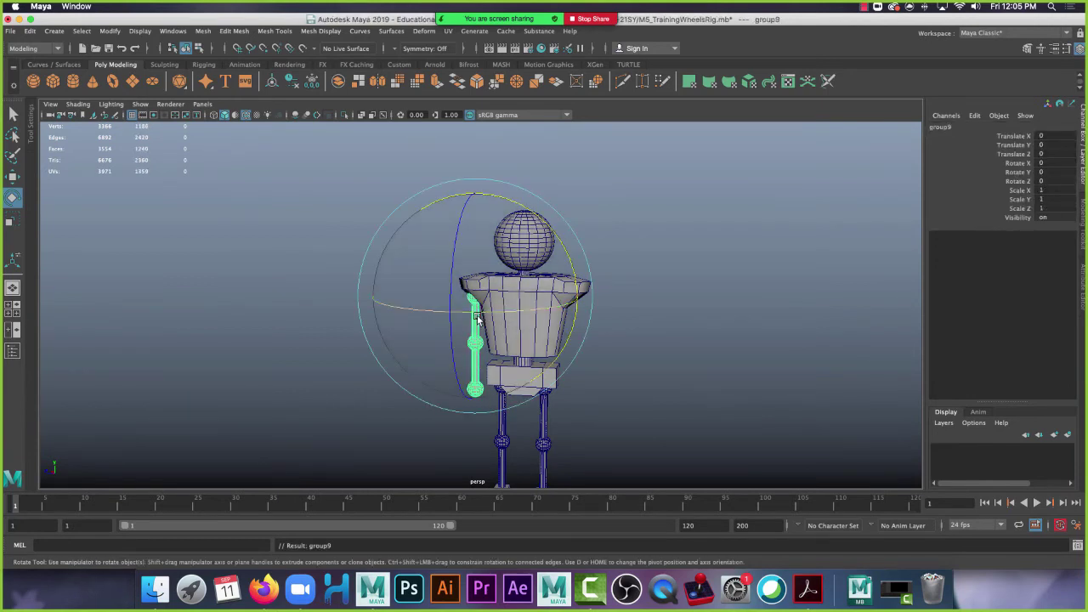
{"action": "key", "text": "ctrl+g"}
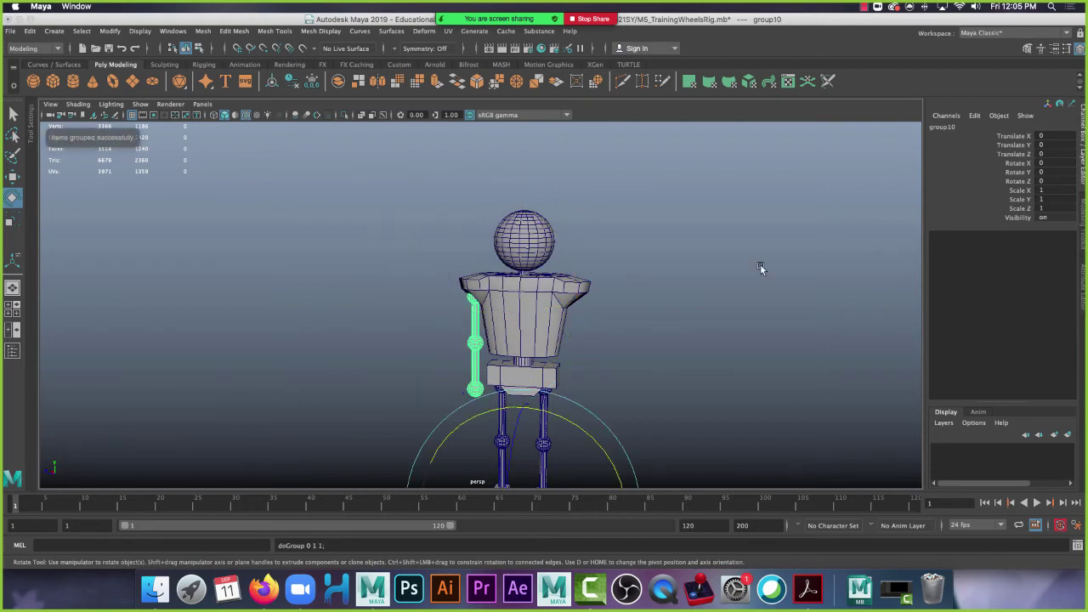
{"action": "key", "text": "ctrl+g"}
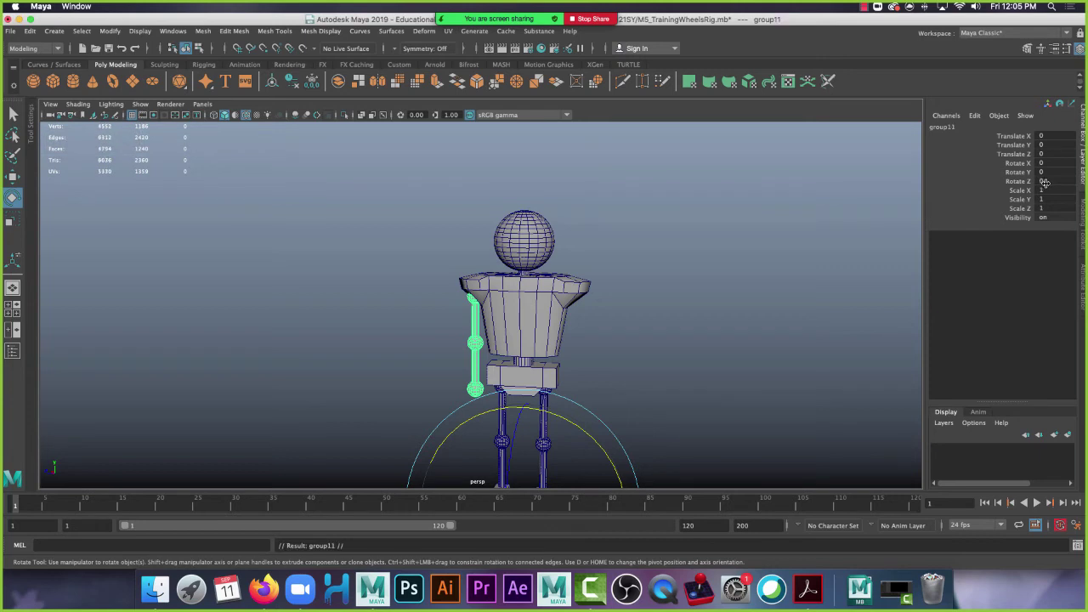
Mirror the duplicated arm group to the other side of the torso by setting its Scale Z to -1.
{"action": "left_click", "coordinate": [1051, 208]}
{"action": "key", "text": "Return"}
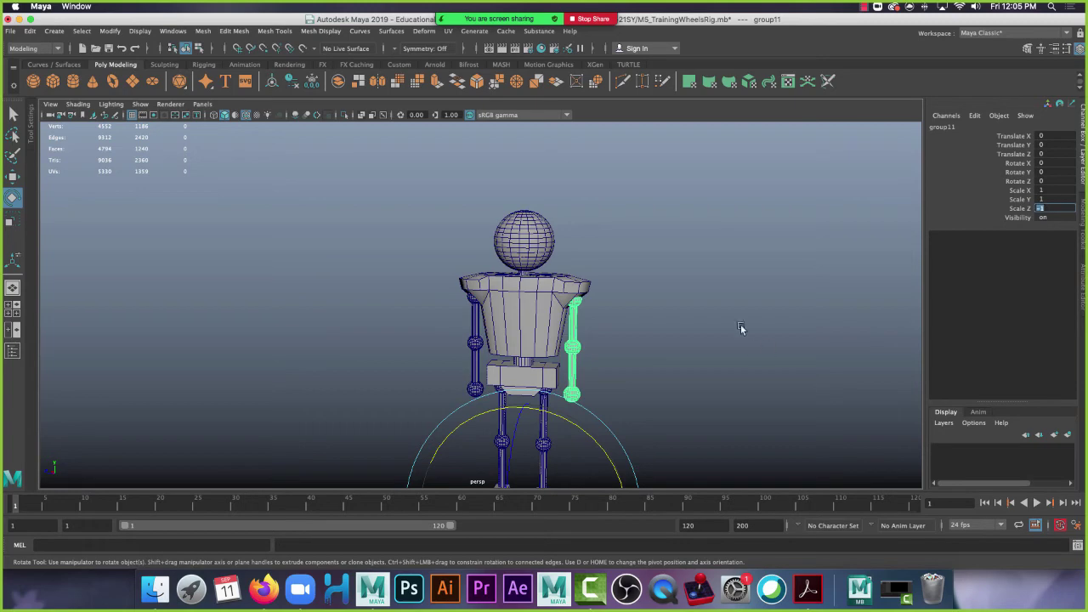
{"action": "left_click", "coordinate": [766, 348]}
{"action": "right_click_drag", "start_coordinate": [484, 287], "coordinate": [648, 340], "text": "alt"}
{"action": "left_click_drag", "start_coordinate": [750, 381], "coordinate": [729, 384], "text": "alt"}
{"action": "middle_click_drag", "start_coordinate": [729, 383], "coordinate": [670, 309], "text": "alt"}
{"action": "left_click_drag", "start_coordinate": [670, 309], "coordinate": [728, 340], "text": "alt"}
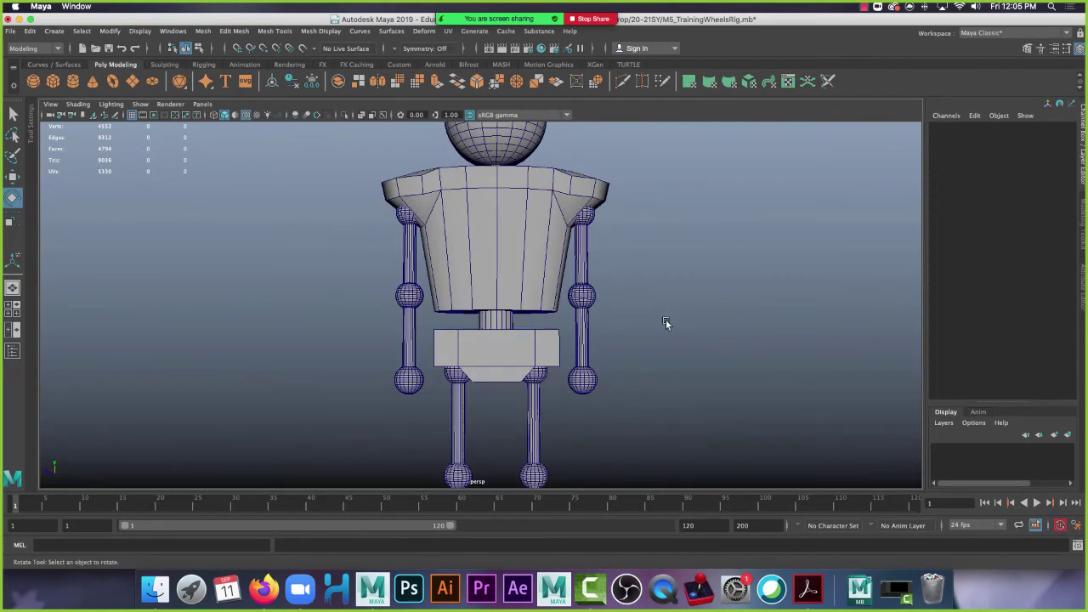
Select both whole arm groups together with the torso.
{"action": "left_click", "coordinate": [586, 240]}
{"action": "left_click", "coordinate": [410, 259]}
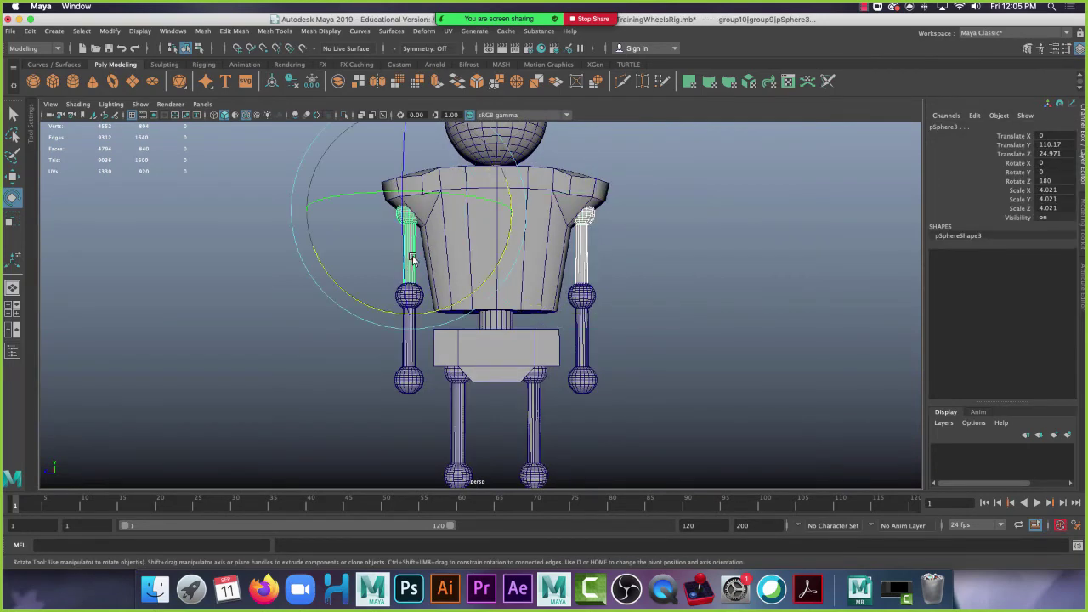
{"action": "key", "text": "Up"}
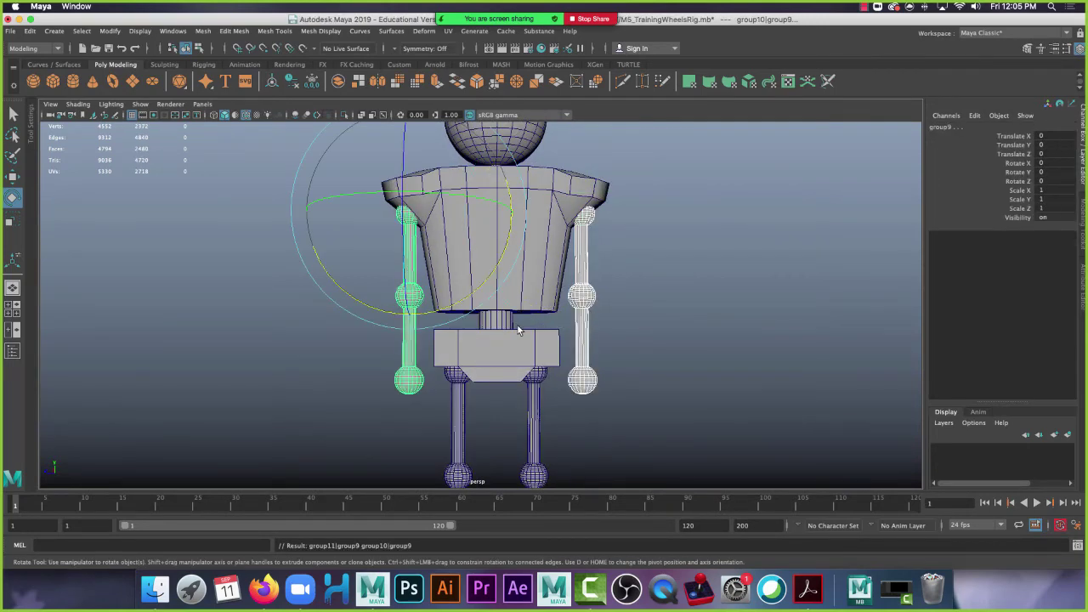
{"action": "left_click", "coordinate": [585, 197]}
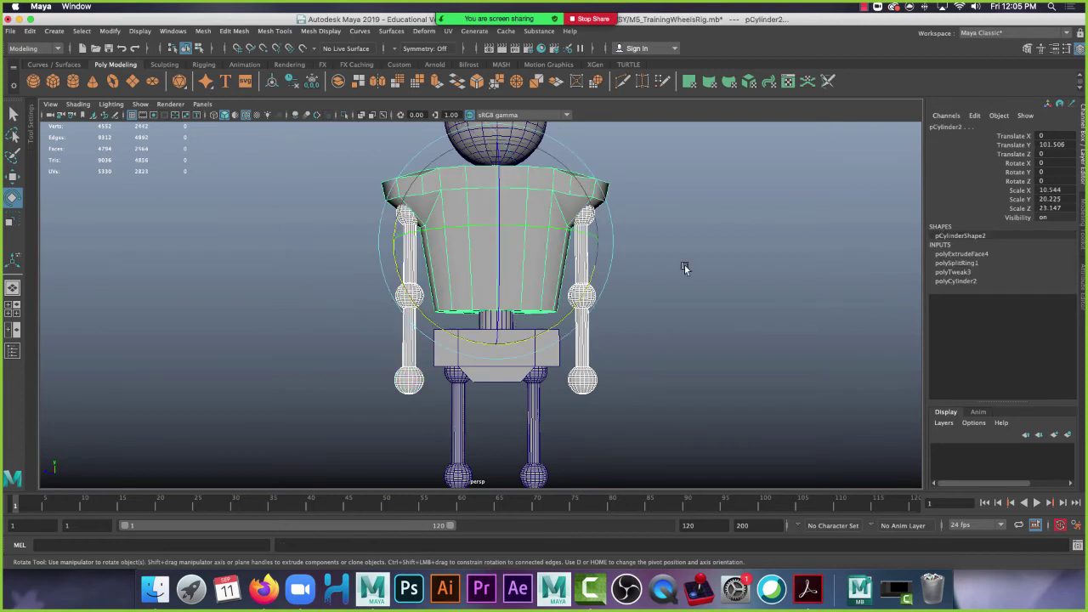
Group the selected arms and torso and vertex-snap the group's pivot from the origin up onto the arm.
{"action": "key", "text": "ctrl+g"}
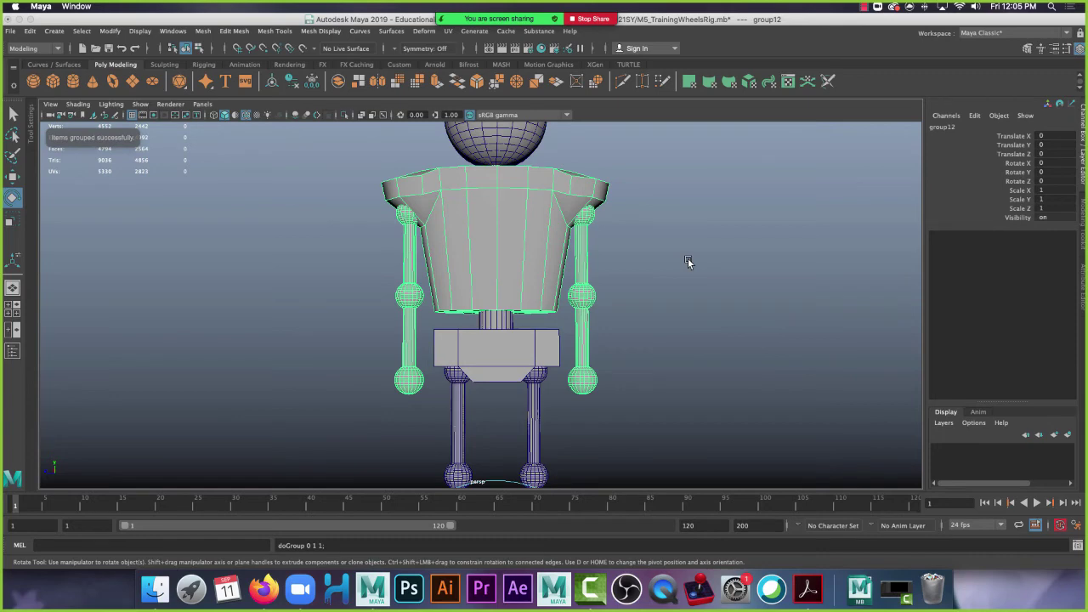
{"action": "left_click_drag", "start_coordinate": [689, 267], "coordinate": [547, 284], "text": "alt"}
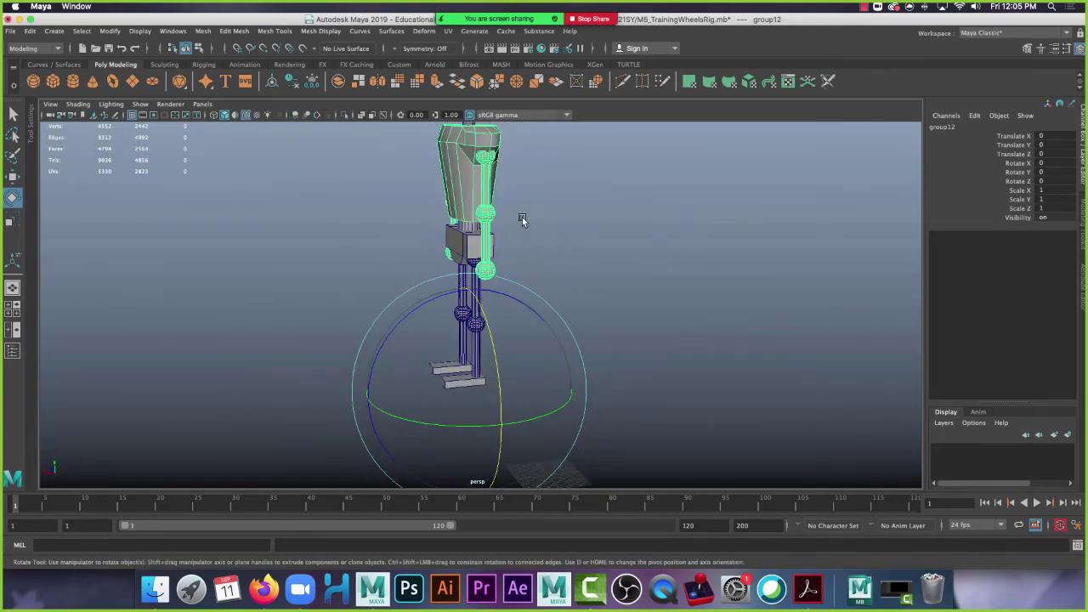
{"action": "right_click_drag", "start_coordinate": [516, 212], "coordinate": [626, 283], "text": "alt"}
{"action": "key", "text": "w"}
{"action": "key", "text": "d"}
{"action": "key", "text": "v"}
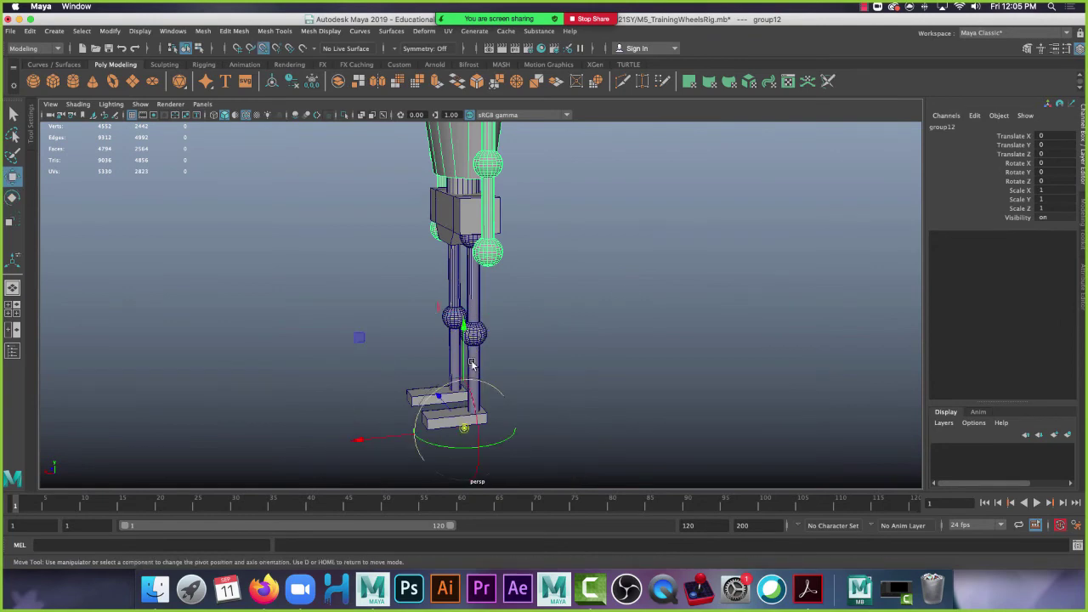
{"action": "left_click_drag", "start_coordinate": [464, 428], "coordinate": [484, 160]}
{"action": "left_click_drag", "start_coordinate": [293, 172], "coordinate": [481, 218], "text": "alt"}
{"action": "middle_click_drag", "start_coordinate": [438, 136], "coordinate": [395, 221], "text": "alt"}
{"action": "right_click_drag", "start_coordinate": [395, 221], "coordinate": [536, 311], "text": "alt"}
{"action": "right_click_drag", "start_coordinate": [350, 220], "coordinate": [395, 245], "text": "alt"}
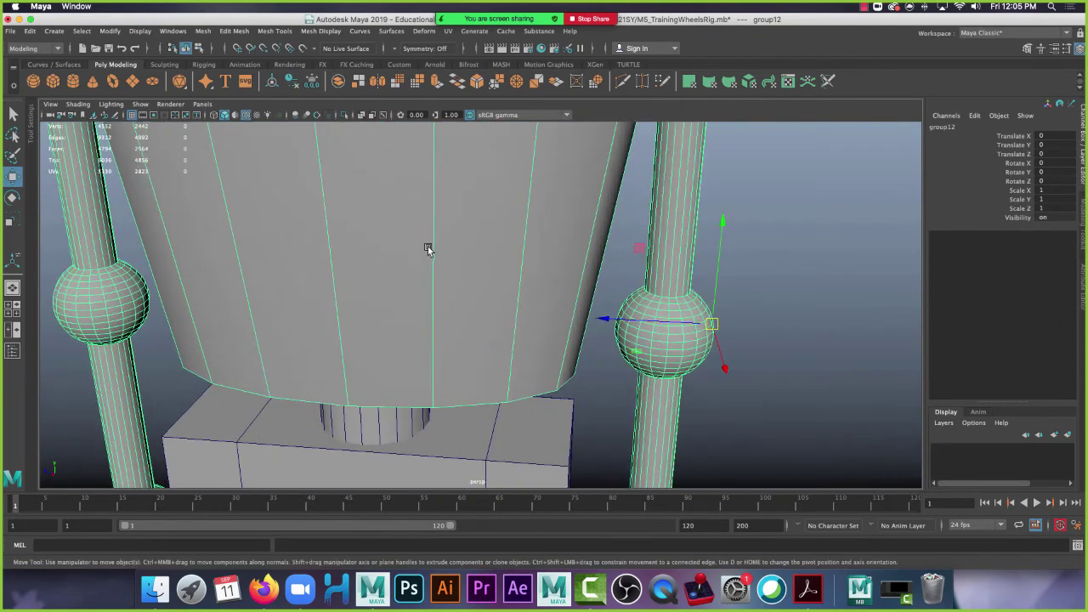
Turn on X-ray display and snap the group's pivot to the top centre of the waist cylinder.
{"action": "left_click", "coordinate": [362, 114]}
{"action": "mouse_move", "coordinate": [404, 271]}
{"action": "left_mouse_down", "text": "alt"}
{"action": "mouse_move", "coordinate": [388, 298]}
{"action": "mouse_move", "coordinate": [327, 253]}
{"action": "left_mouse_up", "text": "alt"}
{"action": "key", "text": "e"}
{"action": "left_click_drag", "start_coordinate": [618, 260], "coordinate": [332, 261]}
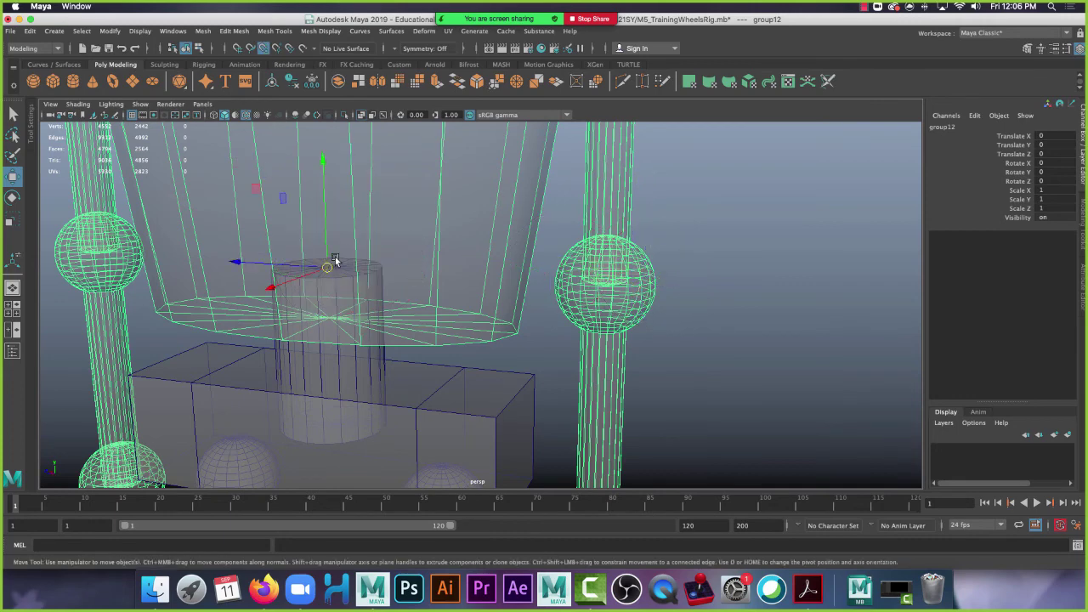
{"action": "right_click_drag", "start_coordinate": [463, 308], "coordinate": [381, 260], "text": "alt"}
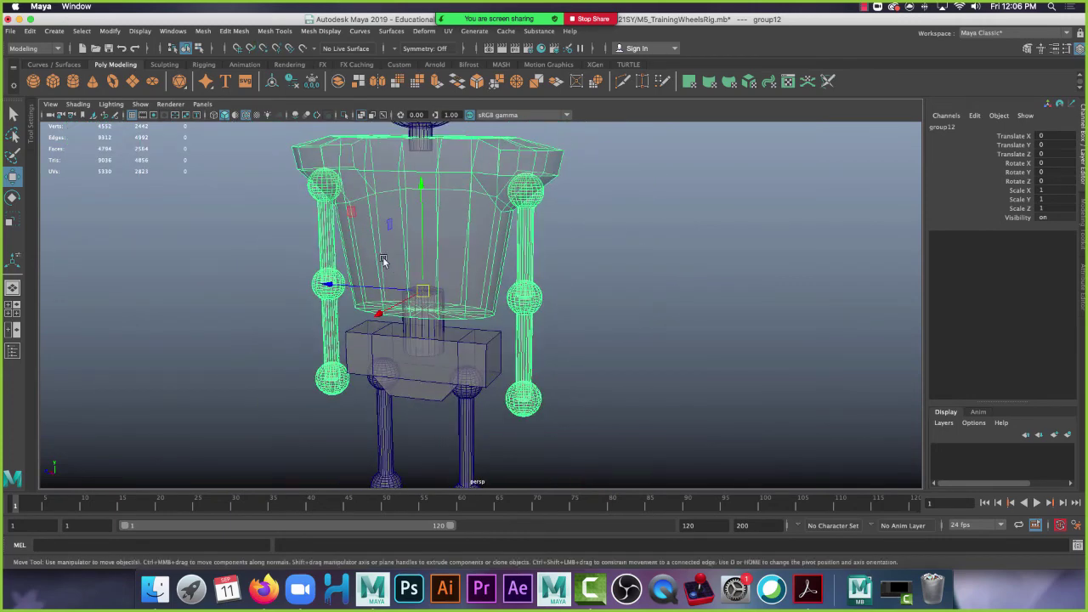
Turn off X-ray display and undo the pivot move and grouping of the arms and torso.
{"action": "key", "text": "e"}
{"action": "left_click_drag", "start_coordinate": [577, 266], "coordinate": [443, 147], "text": "alt"}
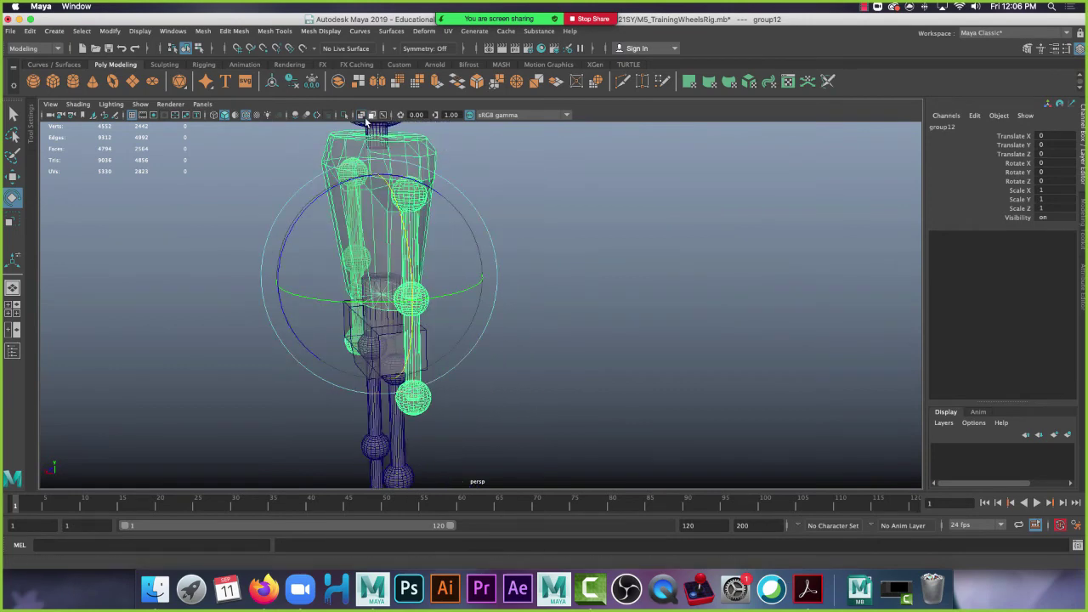
{"action": "left_click_drag", "start_coordinate": [362, 124], "coordinate": [473, 201], "text": "alt"}
{"action": "middle_click_drag", "start_coordinate": [472, 201], "coordinate": [537, 294], "text": "alt"}
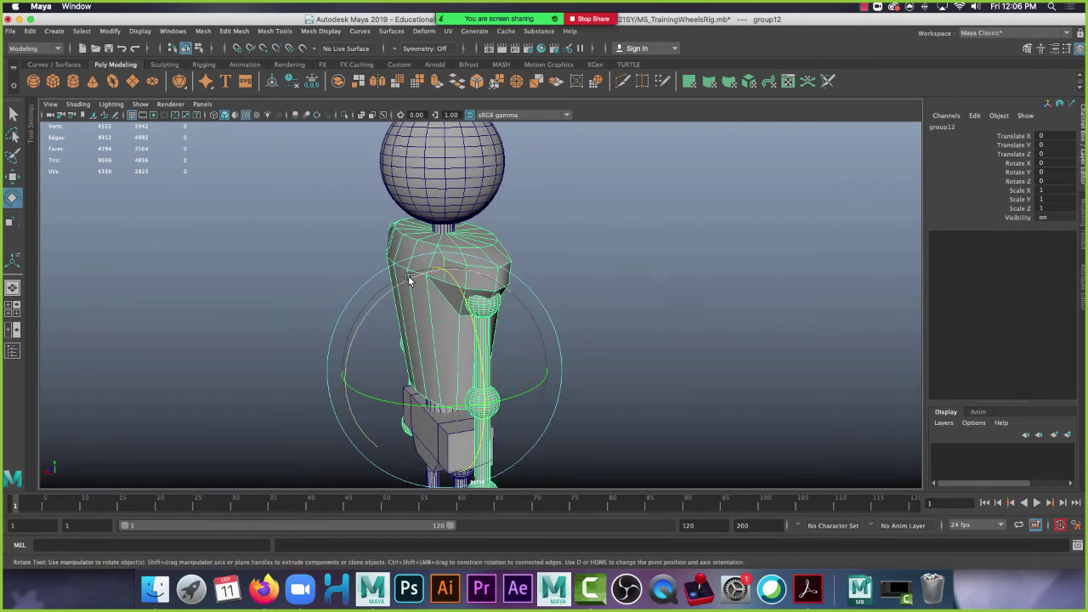
{"action": "left_click_drag", "start_coordinate": [409, 280], "coordinate": [473, 285], "text": "alt"}
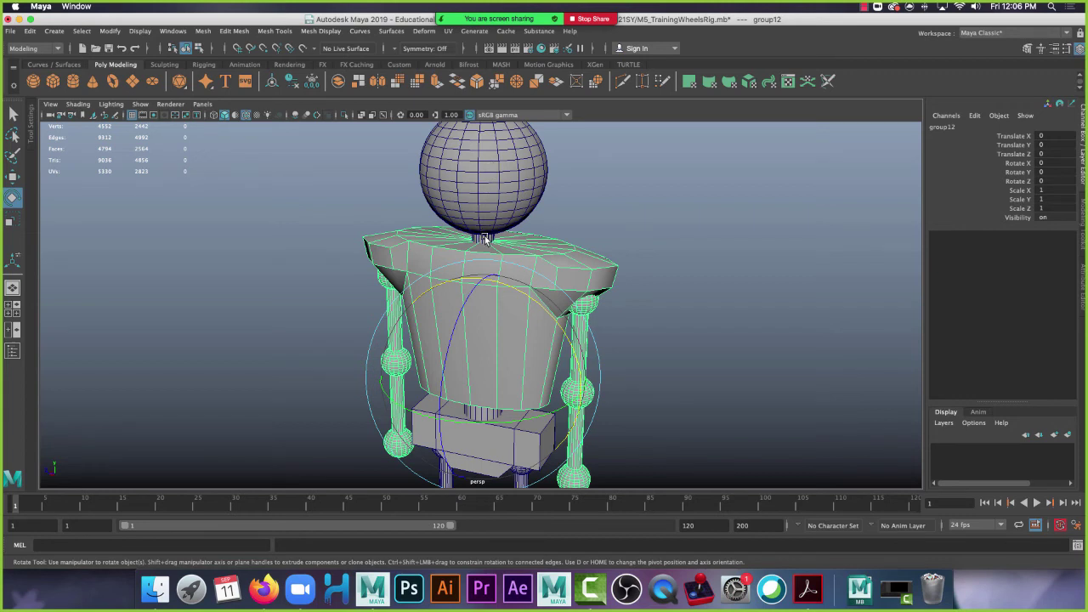
{"action": "key", "text": "z"}
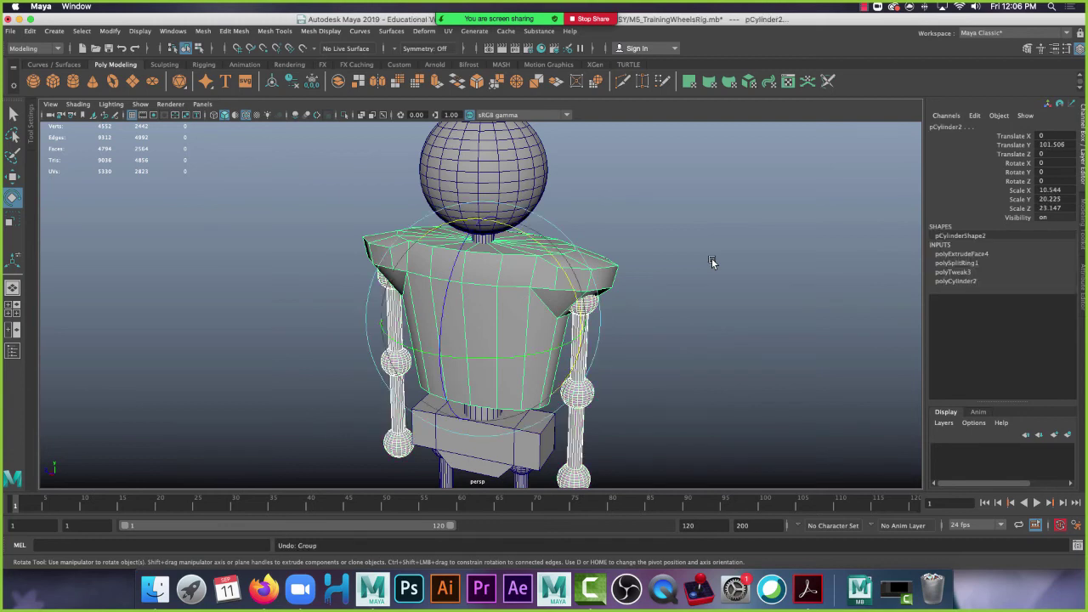
Add the head and neck to the selected torso and arms and group all of them.
{"action": "left_click", "coordinate": [522, 173]}
{"action": "key", "text": "q"}
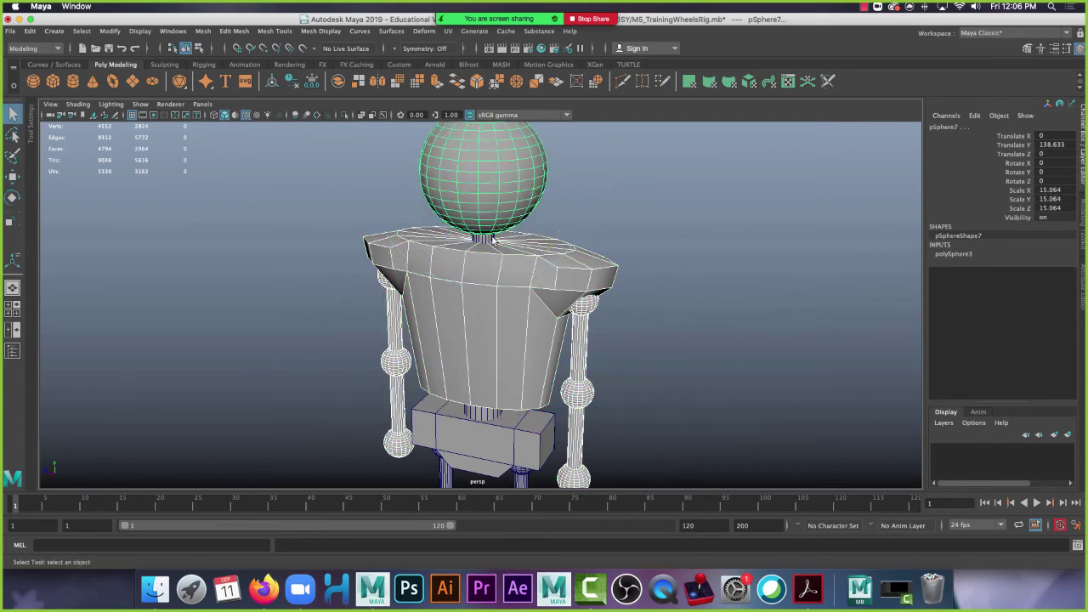
{"action": "left_click", "coordinate": [491, 238]}
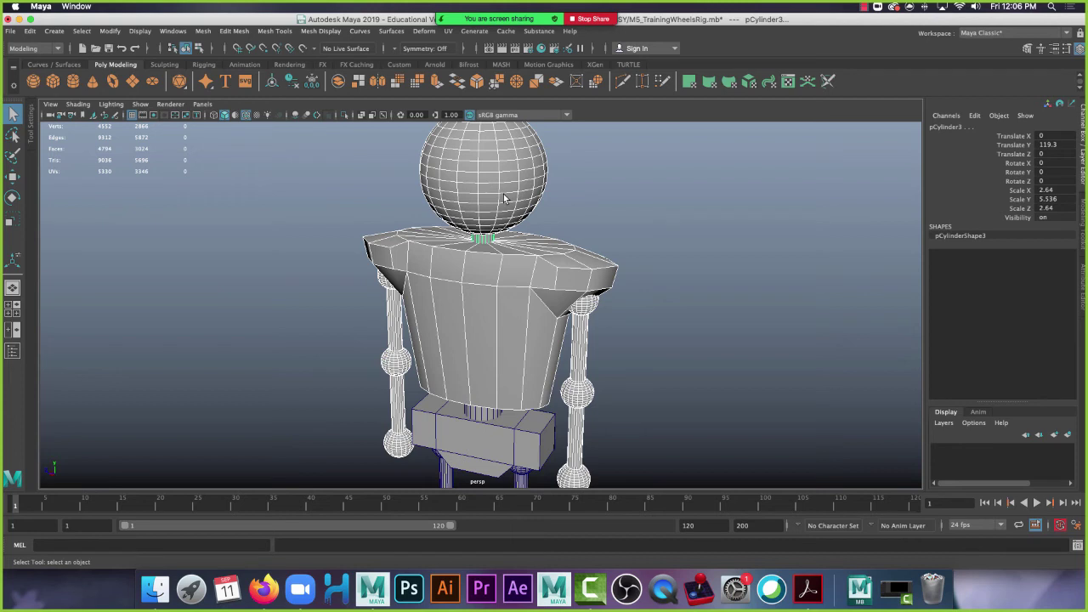
{"action": "left_click_drag", "start_coordinate": [656, 363], "coordinate": [700, 349], "text": "alt"}
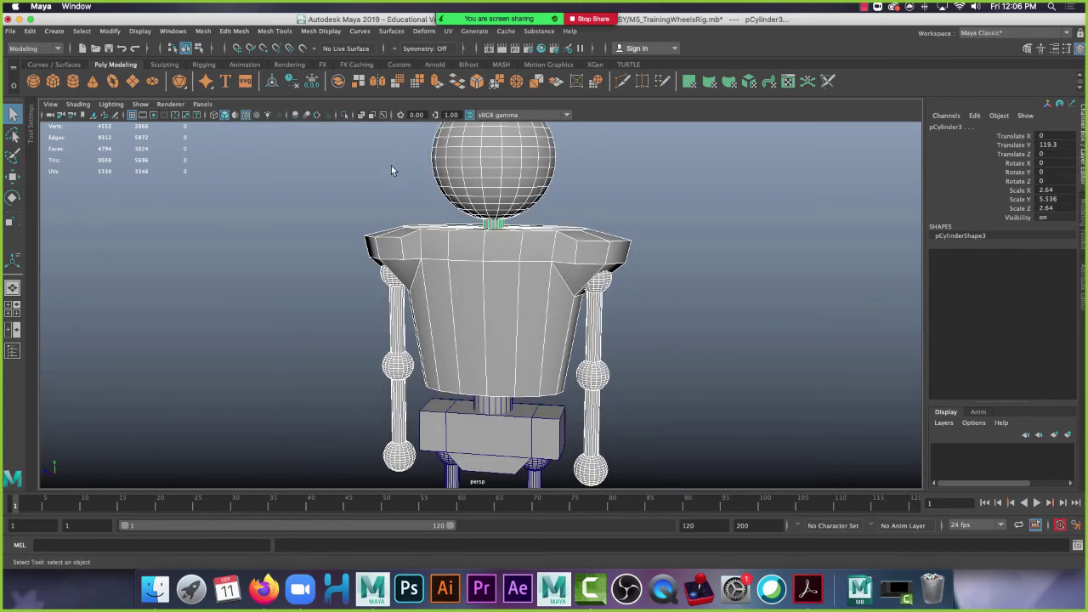
{"action": "key", "text": "ctrl+g"}
{"action": "left_click_drag", "start_coordinate": [712, 253], "coordinate": [704, 357], "text": "alt"}
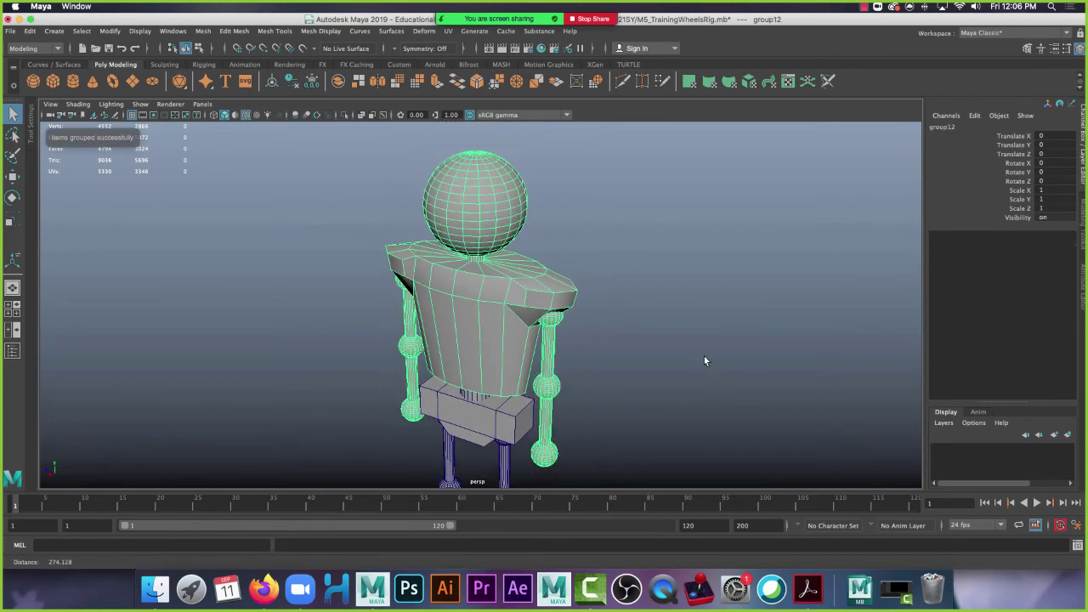
Snap the upper-body group's pivot to the top centre of the waist cylinder with X-ray display on.
{"action": "key", "text": "w"}
{"action": "mouse_move", "coordinate": [648, 384]}
{"action": "middle_mouse_down", "text": "alt"}
{"action": "mouse_move", "coordinate": [645, 302]}
{"action": "mouse_move", "coordinate": [620, 231]}
{"action": "middle_mouse_up", "text": "alt"}
{"action": "left_click", "coordinate": [361, 116]}
{"action": "key", "text": "d"}
{"action": "left_click_drag", "start_coordinate": [489, 435], "coordinate": [435, 318]}
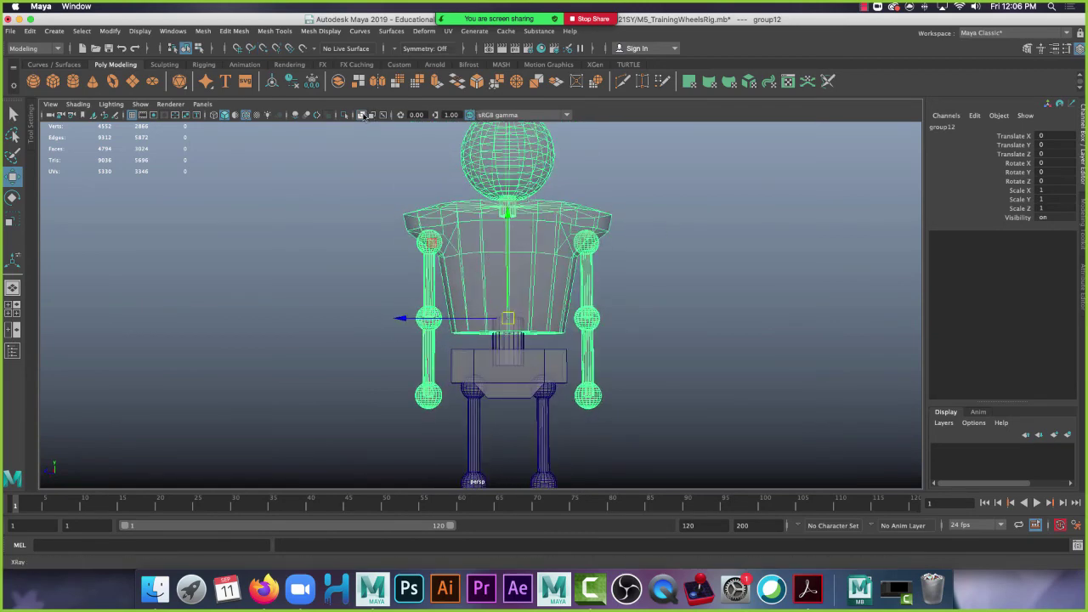
Turn off X-ray display and rotate the upper-body group about its waist pivot to tilt and twist the torso.
{"action": "key", "text": "e"}
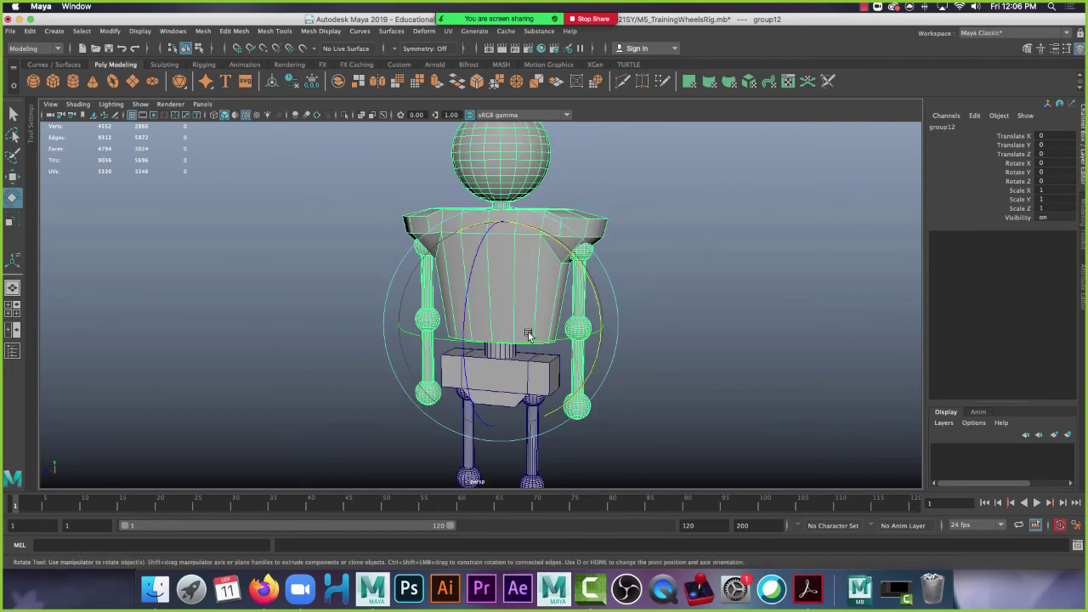
{"action": "left_click_drag", "start_coordinate": [524, 336], "coordinate": [468, 303]}
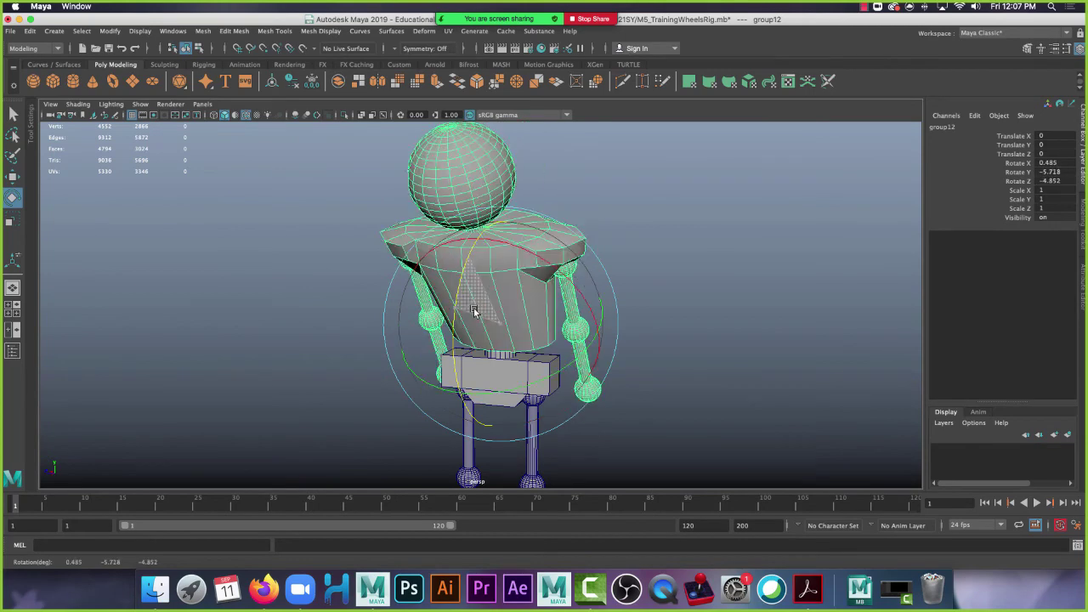
{"action": "left_click_drag", "start_coordinate": [605, 306], "coordinate": [551, 349]}
{"action": "left_click_drag", "start_coordinate": [494, 382], "coordinate": [472, 385]}
Rotate the mirrored arm's whole group about its shoulder to a Rotate Z of about -59 degrees.
{"action": "left_click", "coordinate": [522, 279]}
{"action": "left_click", "coordinate": [487, 293]}
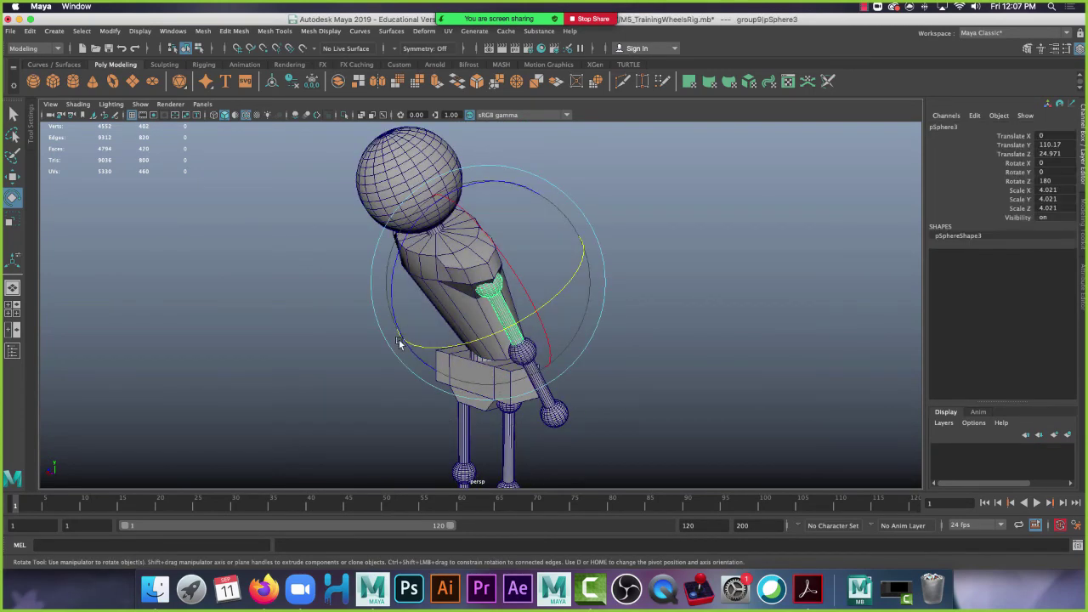
{"action": "left_click_drag", "start_coordinate": [392, 277], "coordinate": [598, 328]}
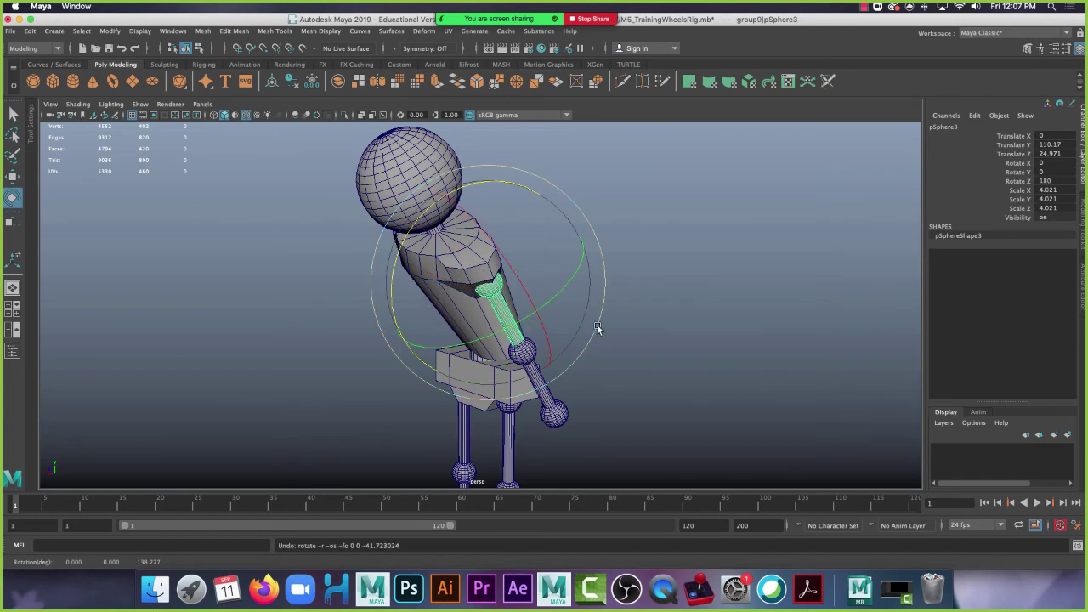
{"action": "key", "text": "Up"}
{"action": "left_click_drag", "start_coordinate": [417, 244], "coordinate": [372, 267]}
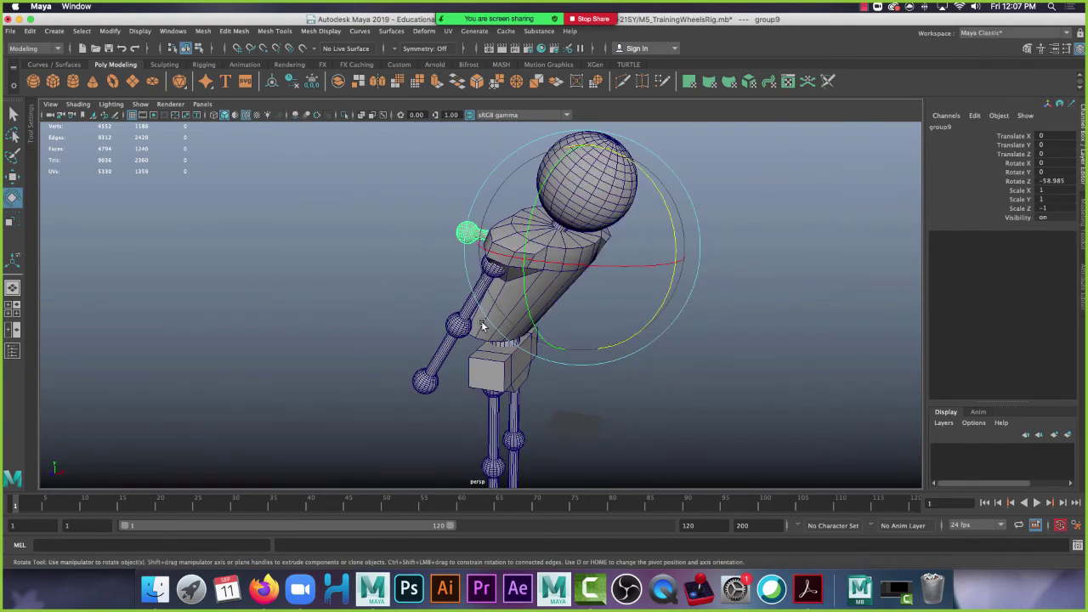
Rotate the original arm's whole group about its shoulder to a Rotate Z of about -53 degrees.
{"action": "left_click", "coordinate": [372, 267]}
{"action": "left_click", "coordinate": [484, 271]}
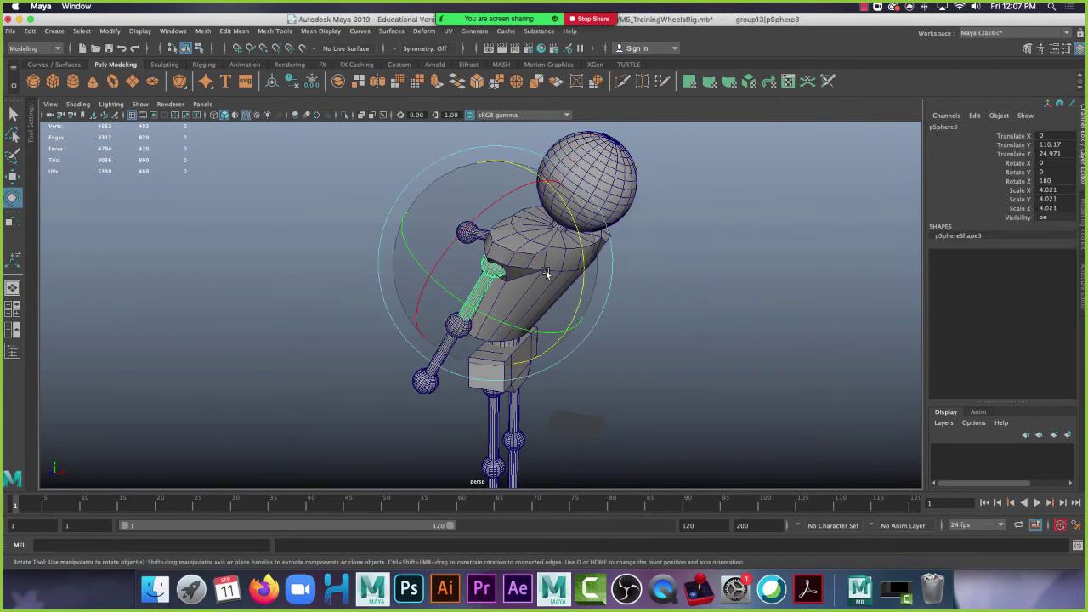
{"action": "key", "text": "Up"}
{"action": "left_click_drag", "start_coordinate": [572, 228], "coordinate": [605, 326]}
{"action": "left_click_drag", "start_coordinate": [329, 425], "coordinate": [580, 363], "text": "alt"}
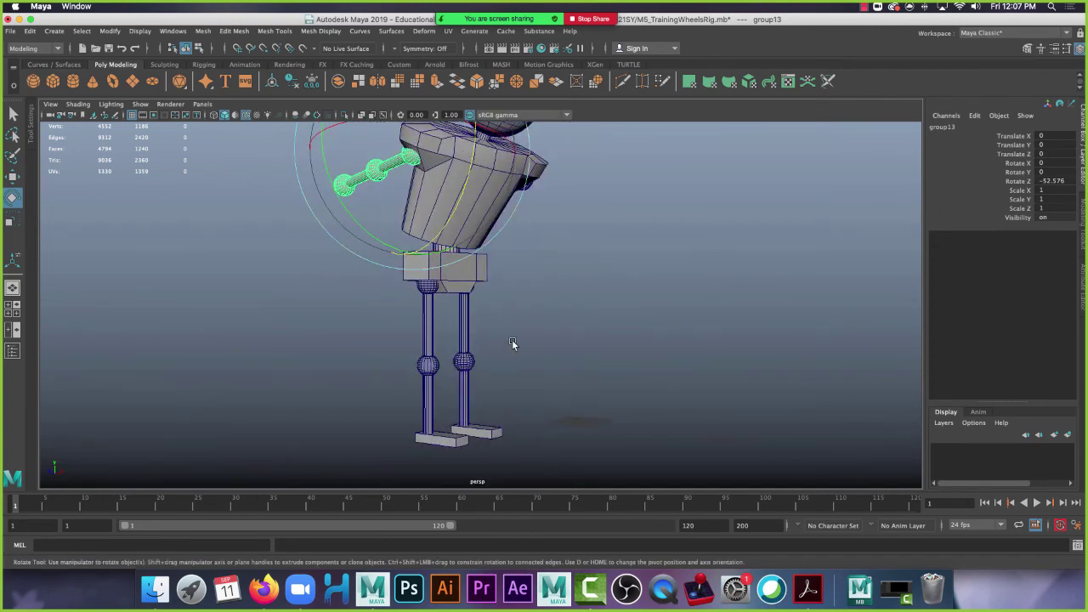
{"action": "left_click_drag", "start_coordinate": [512, 340], "coordinate": [588, 233], "text": "alt"}
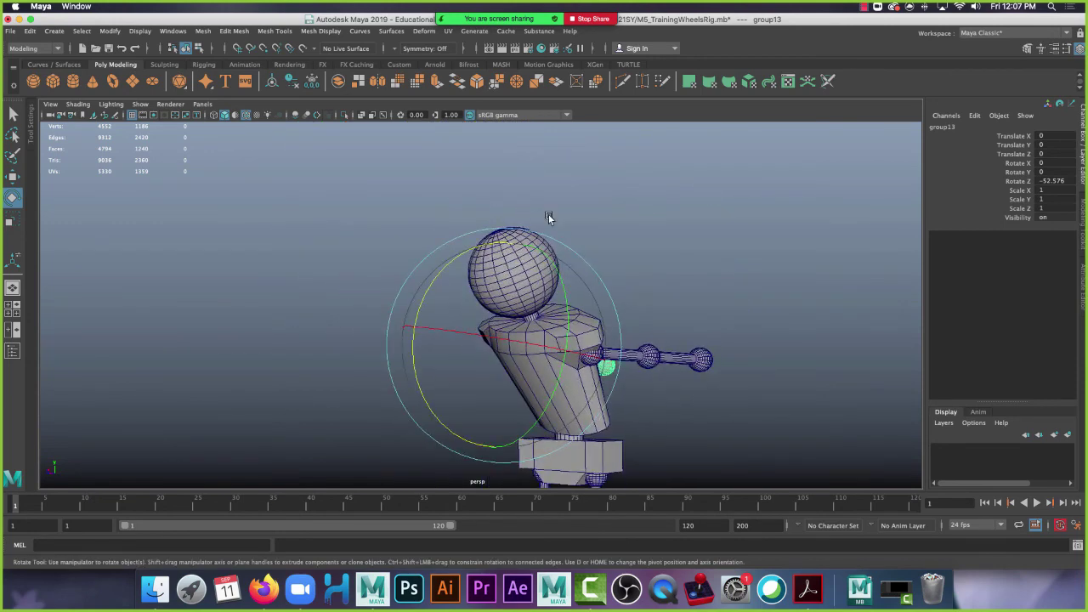
Snap the head sphere's pivot down to the top of the neck cylinder in wireframe display.
{"action": "left_click", "coordinate": [636, 193]}
{"action": "left_click", "coordinate": [537, 271]}
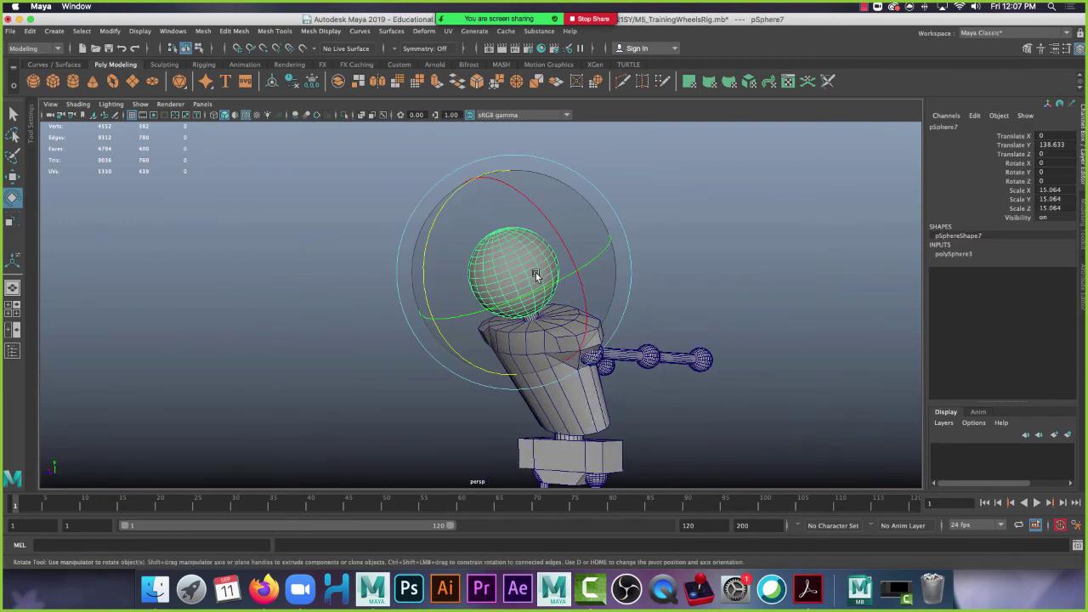
{"action": "right_click_drag", "start_coordinate": [485, 191], "coordinate": [725, 283], "text": "alt"}
{"action": "left_click_drag", "start_coordinate": [725, 283], "coordinate": [466, 256], "text": "alt"}
{"action": "key", "text": "4"}
{"action": "left_click_drag", "start_coordinate": [588, 293], "coordinate": [628, 294], "text": "alt"}
{"action": "left_click_drag", "start_coordinate": [783, 371], "coordinate": [698, 358], "text": "alt"}
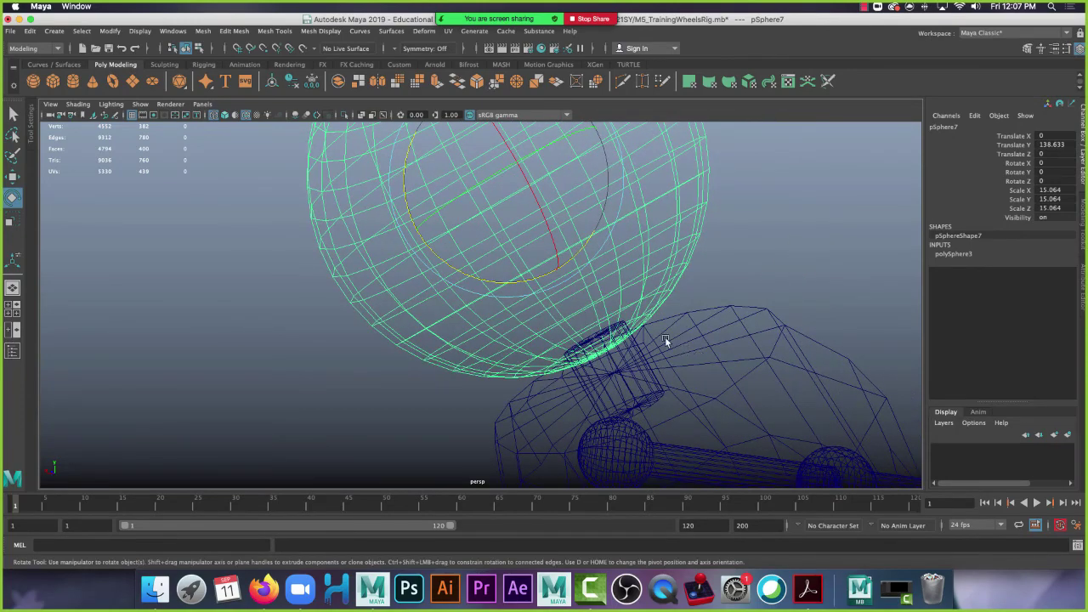
{"action": "key", "text": "w"}
{"action": "key", "text": "d"}
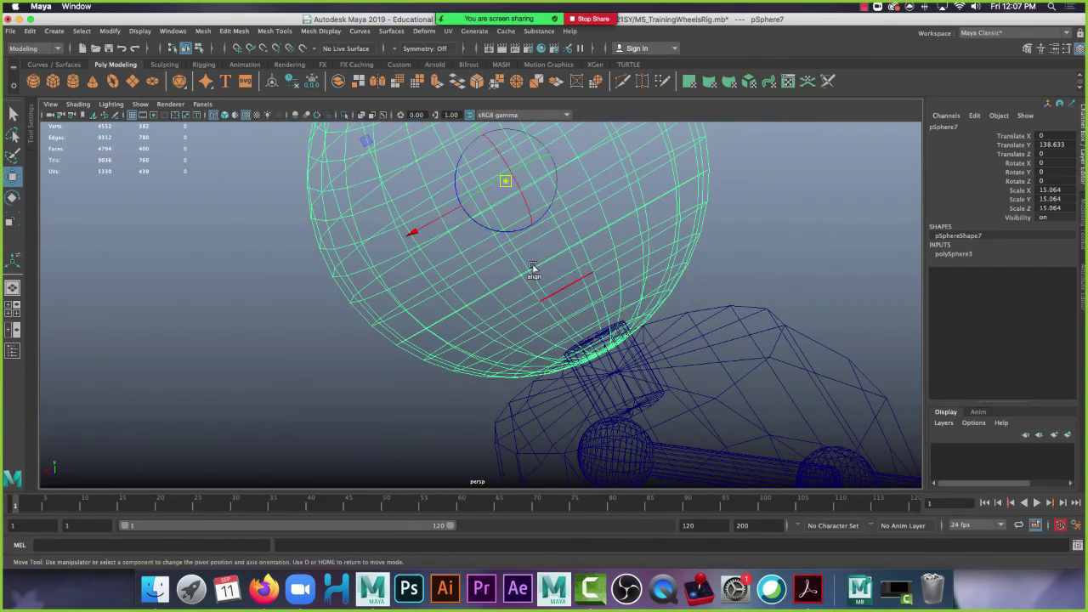
{"action": "key", "text": "v"}
{"action": "left_click_drag", "start_coordinate": [505, 178], "coordinate": [472, 269]}
Return to shaded display, rotate the head about its neck pivot to about 25 degrees in Z, and deselect it.
{"action": "right_click_drag", "start_coordinate": [471, 269], "coordinate": [665, 206], "text": "alt"}
{"action": "left_click_drag", "start_coordinate": [666, 206], "coordinate": [634, 284], "text": "alt"}
{"action": "mouse_move", "coordinate": [634, 282]}
{"action": "right_mouse_down", "text": "alt"}
{"action": "mouse_move", "coordinate": [656, 341]}
{"action": "mouse_move", "coordinate": [662, 315]}
{"action": "mouse_move", "coordinate": [643, 292]}
{"action": "right_mouse_up", "text": "alt"}
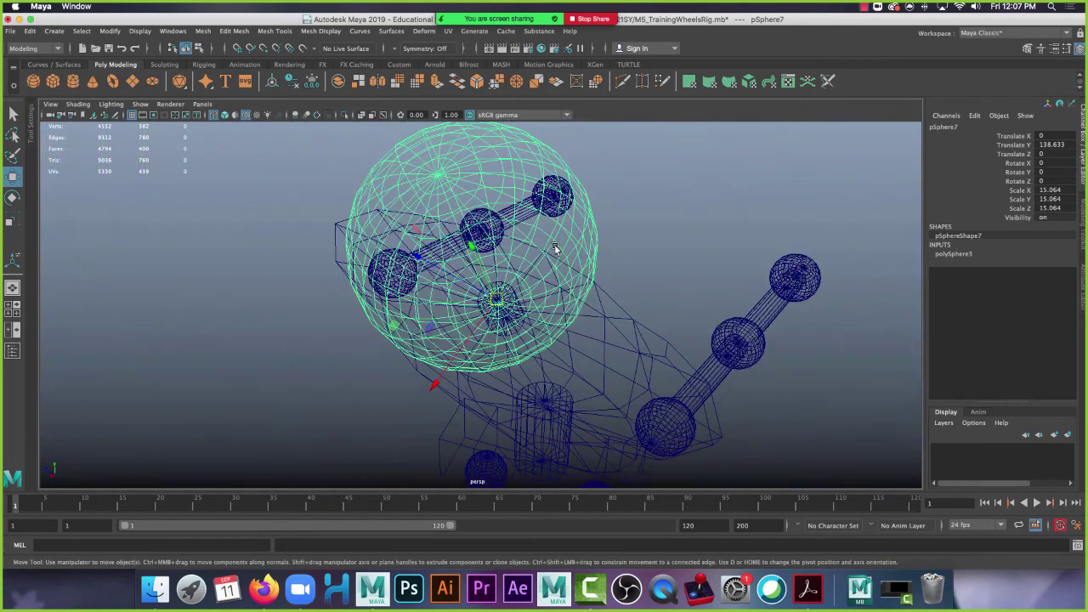
{"action": "key", "text": "5"}
{"action": "mouse_move", "coordinate": [644, 292]}
{"action": "left_mouse_down", "text": "alt"}
{"action": "mouse_move", "coordinate": [651, 331]}
{"action": "mouse_move", "coordinate": [631, 327]}
{"action": "left_mouse_up", "text": "alt"}
{"action": "right_click_drag", "start_coordinate": [631, 327], "coordinate": [573, 294], "text": "alt"}
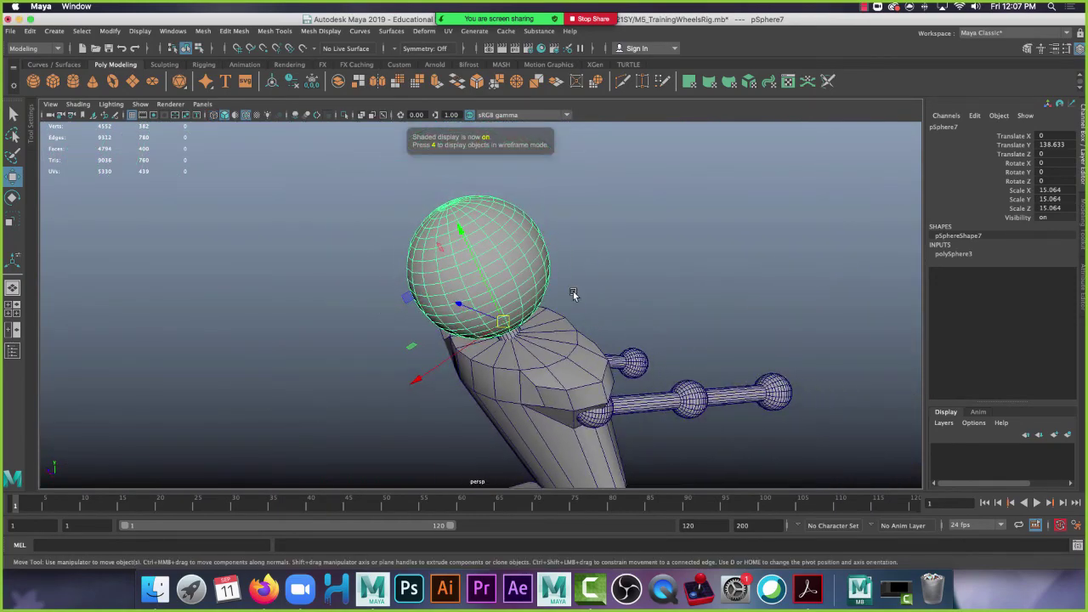
{"action": "key", "text": "e"}
{"action": "left_click_drag", "start_coordinate": [515, 280], "coordinate": [496, 255]}
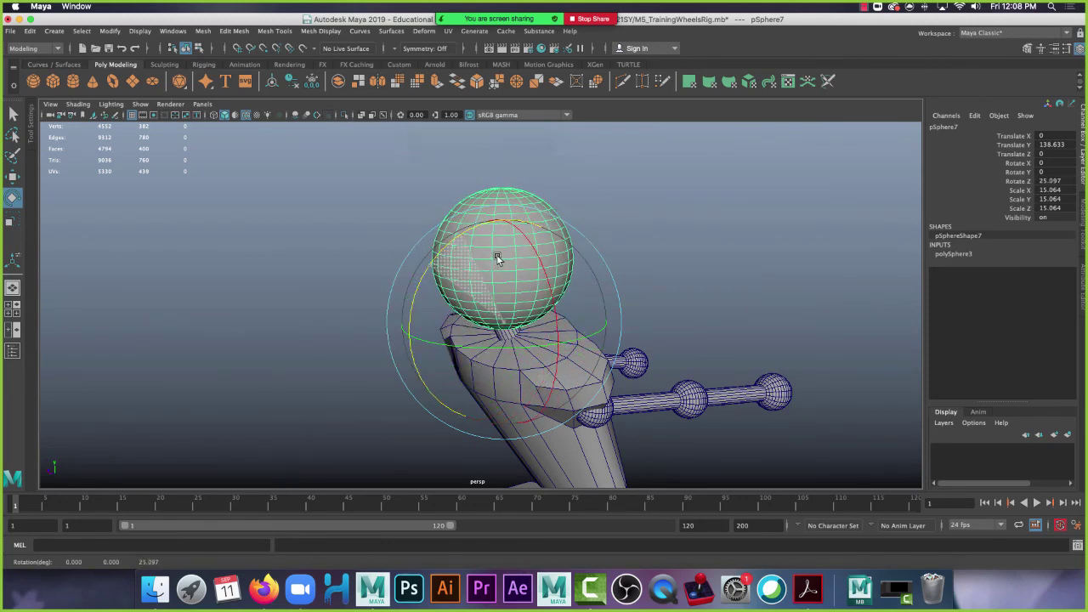
{"action": "left_click", "coordinate": [190, 350]}
{"action": "right_click_drag", "start_coordinate": [681, 314], "coordinate": [623, 302], "text": "alt"}
{"action": "left_click_drag", "start_coordinate": [623, 302], "coordinate": [636, 278], "text": "alt"}
{"action": "right_click_drag", "start_coordinate": [636, 279], "coordinate": [670, 330], "text": "alt"}
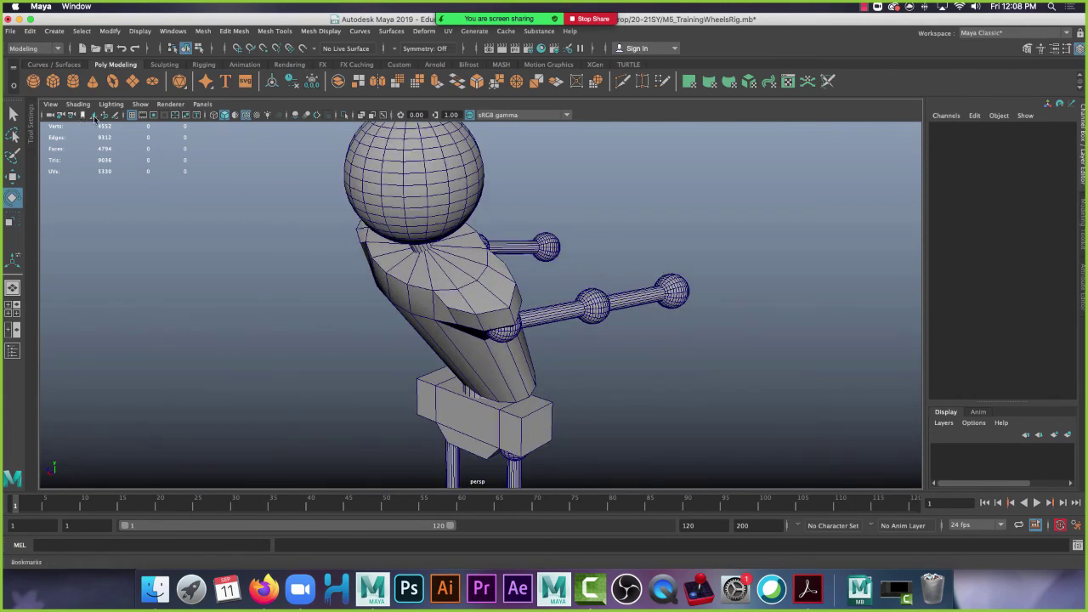
Display the film gate and the resolution gate in the perspective view.
{"action": "left_click", "coordinate": [142, 116]}
{"action": "left_click", "coordinate": [143, 115]}
{"action": "left_click", "coordinate": [153, 116]}
{"action": "left_click_drag", "start_coordinate": [636, 260], "coordinate": [584, 252], "text": "alt"}
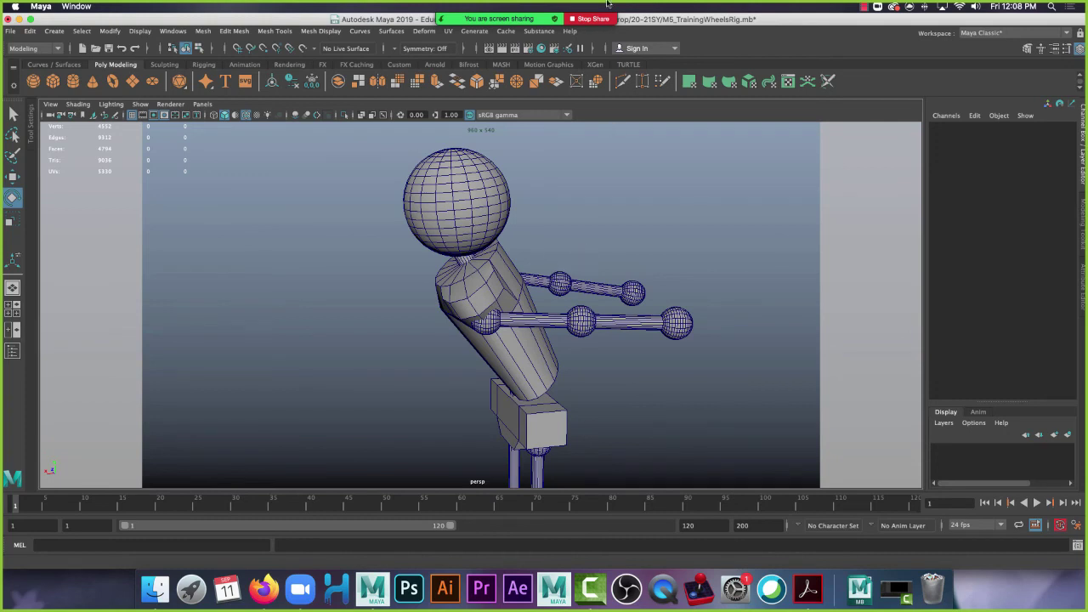
{"action": "mouse_move", "coordinate": [824, 26]}
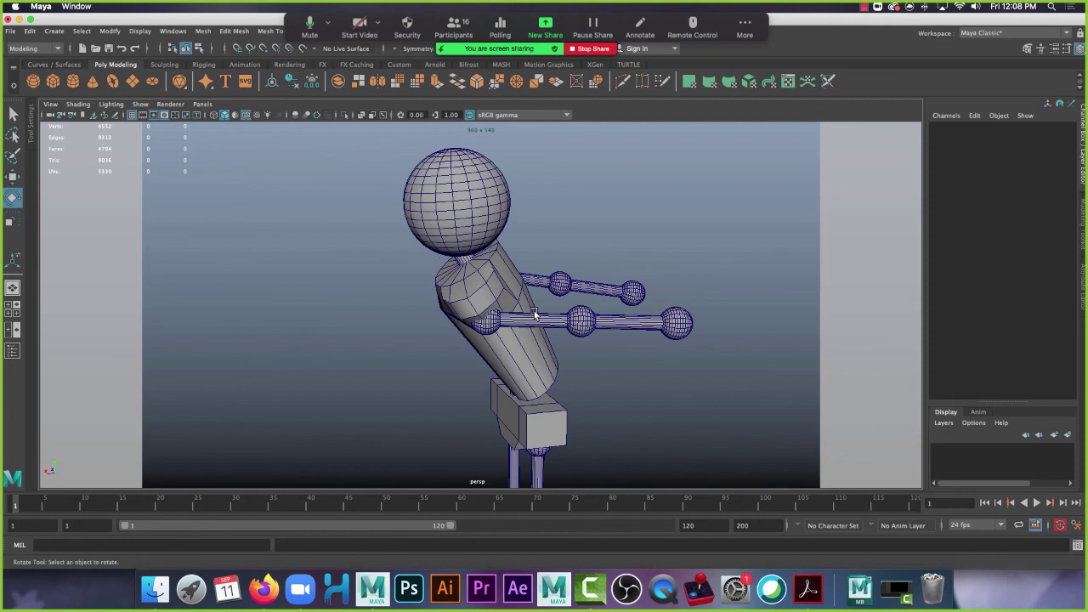
Undo the gate display and the recent edits back through the head, arm and torso tilt rotations, and deselect the upper-body group.
{"action": "key", "text": "ctrl+z"}
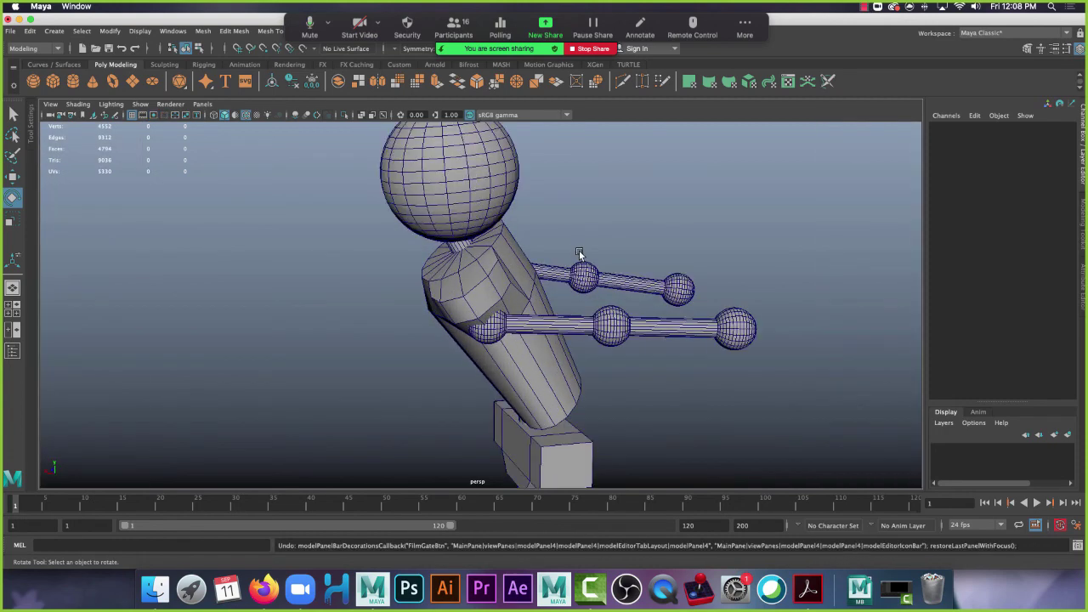
{"action": "key", "text": "ctrl+z"}
{"action": "key", "text": "ctrl+z"}
{"action": "key", "text": "ctrl+z"}
{"action": "key", "text": "ctrl+z"}
{"action": "key", "text": "ctrl+z"}
{"action": "key", "text": "ctrl+z"}
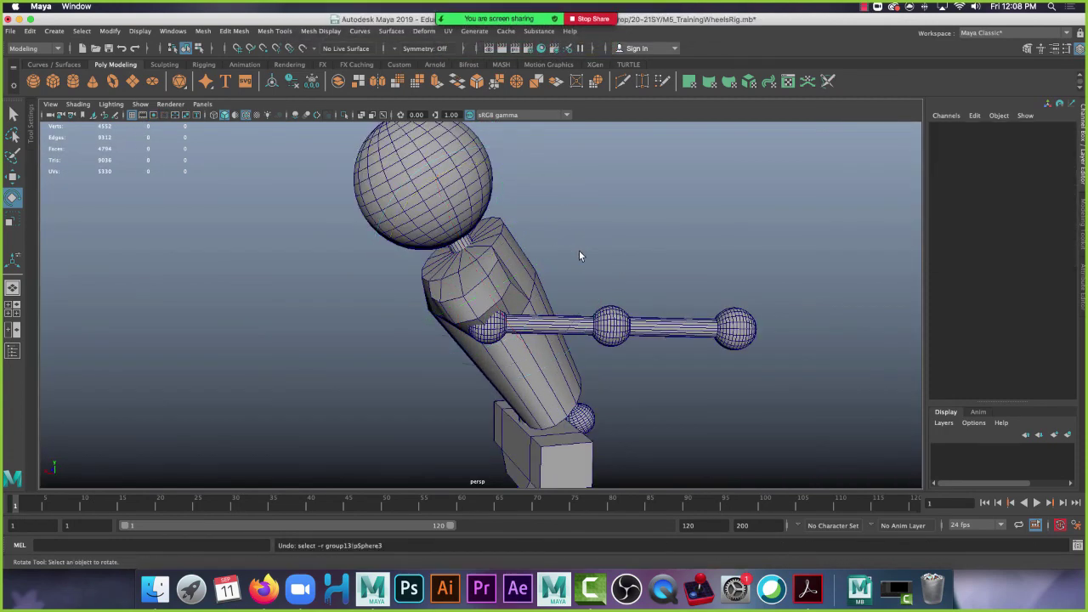
{"action": "key", "text": "ctrl+z"}
{"action": "key", "text": "ctrl+z"}
{"action": "key", "text": "ctrl+z"}
{"action": "key", "text": "ctrl+z"}
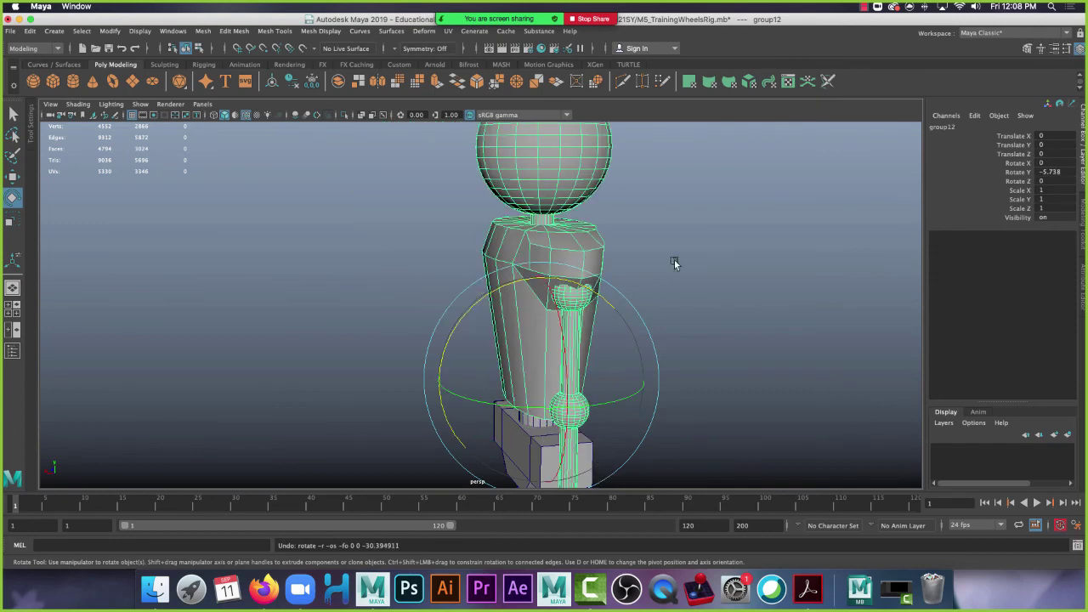
{"action": "left_click_drag", "start_coordinate": [457, 266], "coordinate": [564, 261], "text": "alt"}
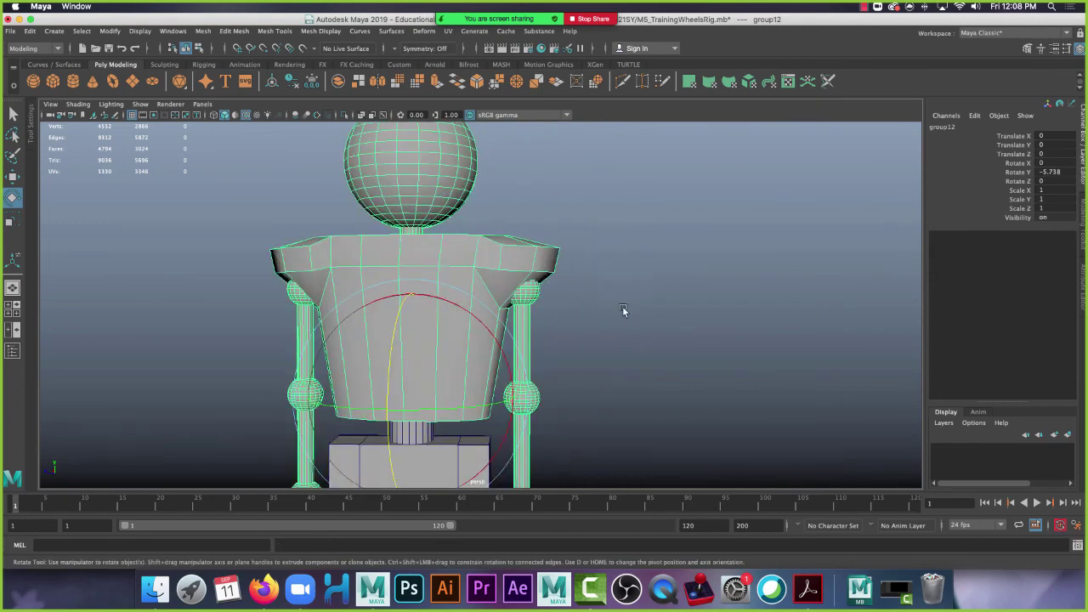
{"action": "scroll", "coordinate": [625, 381], "scroll_direction": "down", "scroll_amount": 8}
{"action": "middle_click_drag", "start_coordinate": [577, 429], "coordinate": [590, 330], "text": "alt"}
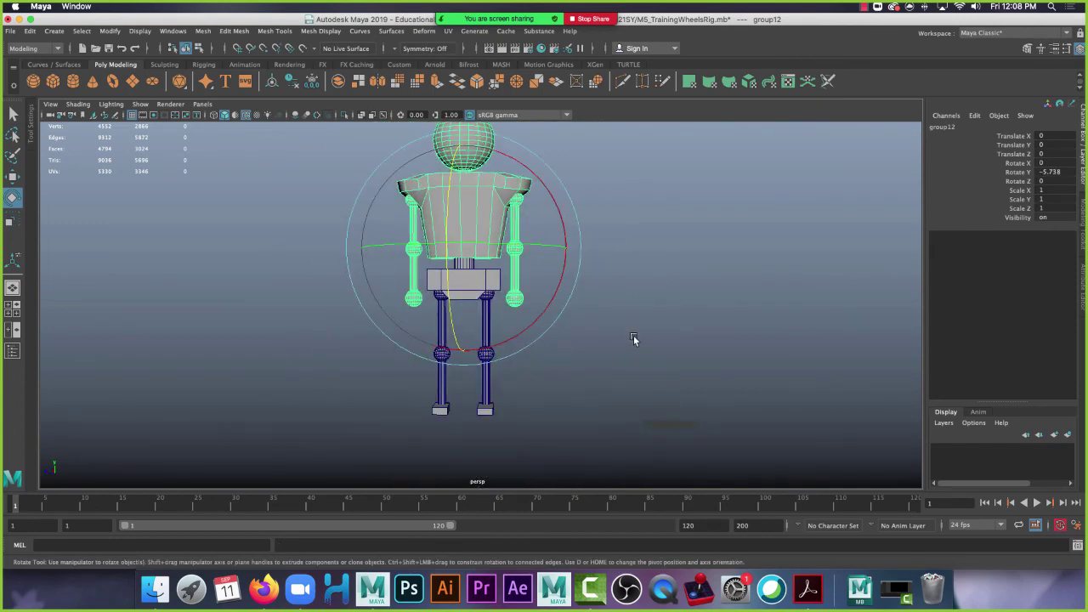
{"action": "left_click", "coordinate": [629, 336]}
{"action": "right_click_drag", "start_coordinate": [663, 266], "coordinate": [667, 306], "text": "alt"}
{"action": "middle_click_drag", "start_coordinate": [667, 306], "coordinate": [666, 306], "text": "alt"}
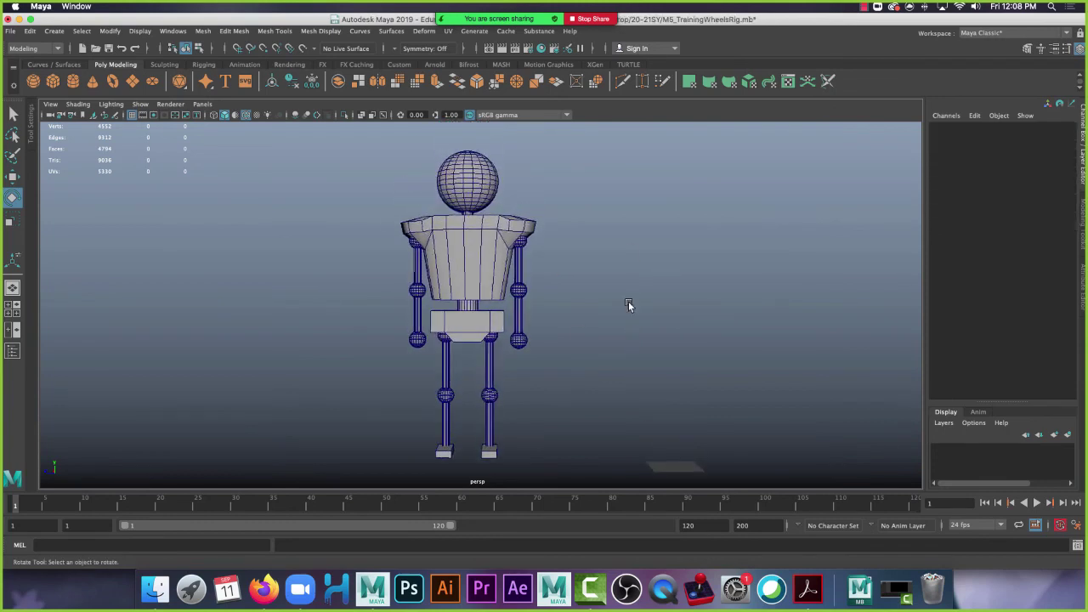